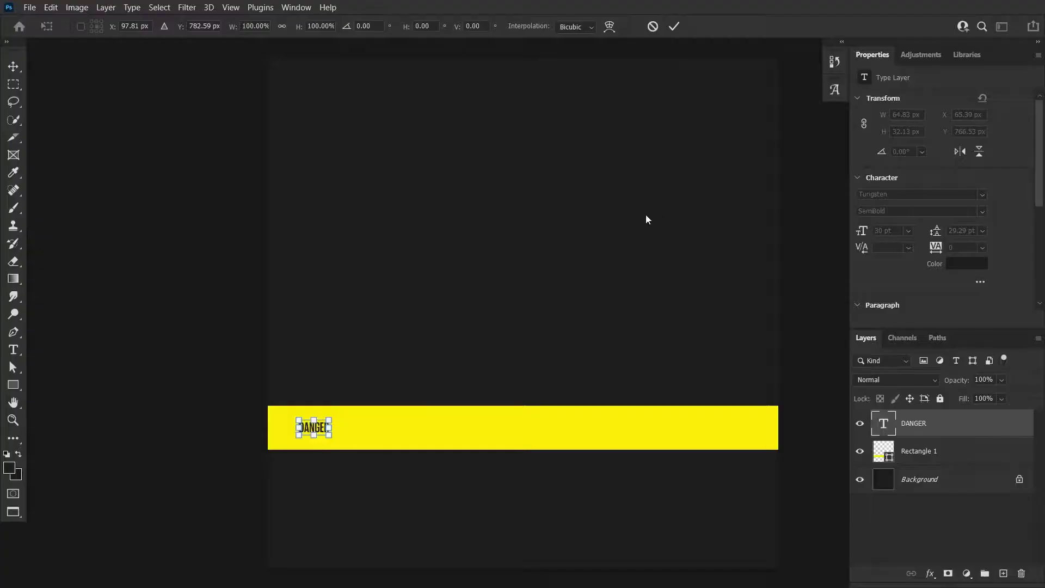
Step: Enlarge the DANGER text and paste copies of the word into it
scroll(332, 435, "up", 1)
key("Return")
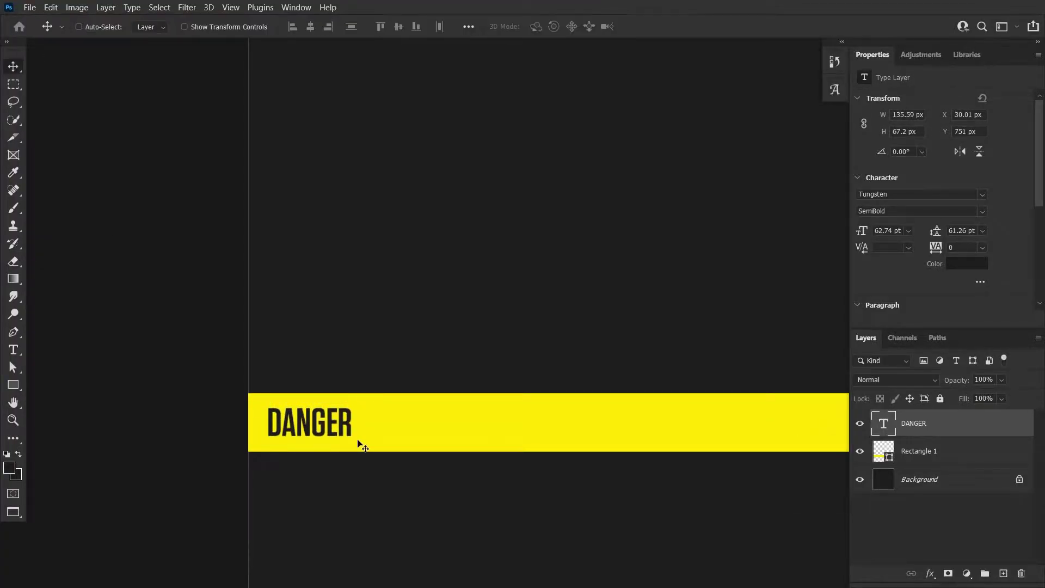
double_click(338, 428)
key("ctrl+v")
key("ctrl+a")
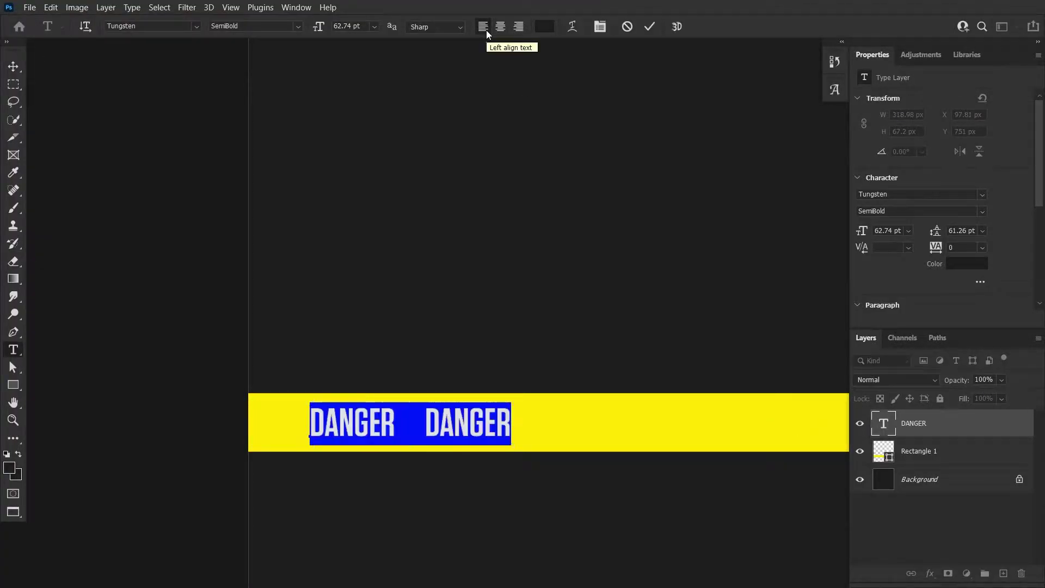
key("ctrl+c")
key("End")
key("ctrl+v")
Step: Add more DANGER repeats and shift the text slightly left along the yellow band
key("End")
key("ctrl+v")
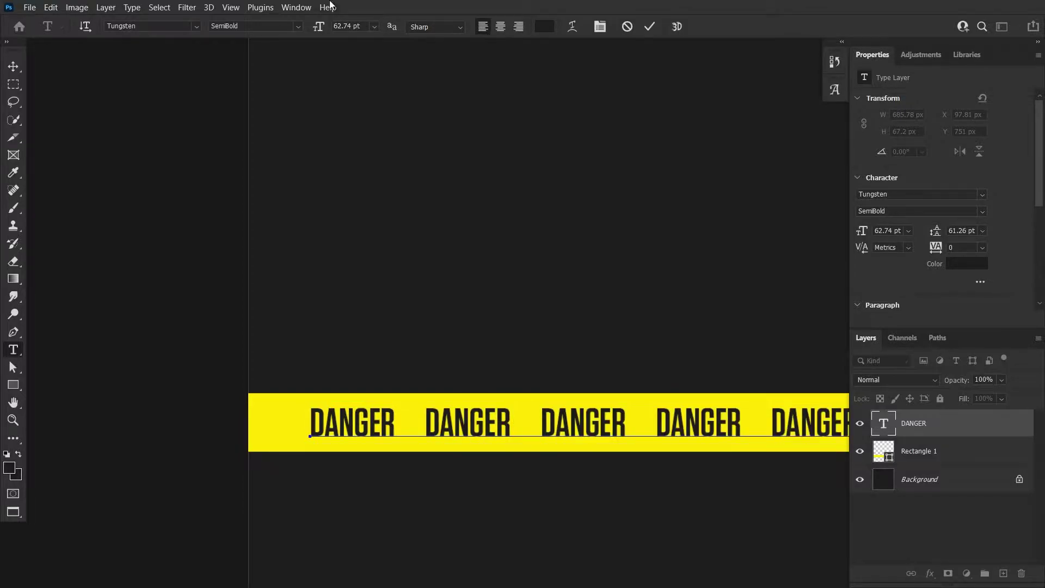
key("ctrl+minus")
left_click(13, 66)
left_click_drag(470, 439, 463, 439)
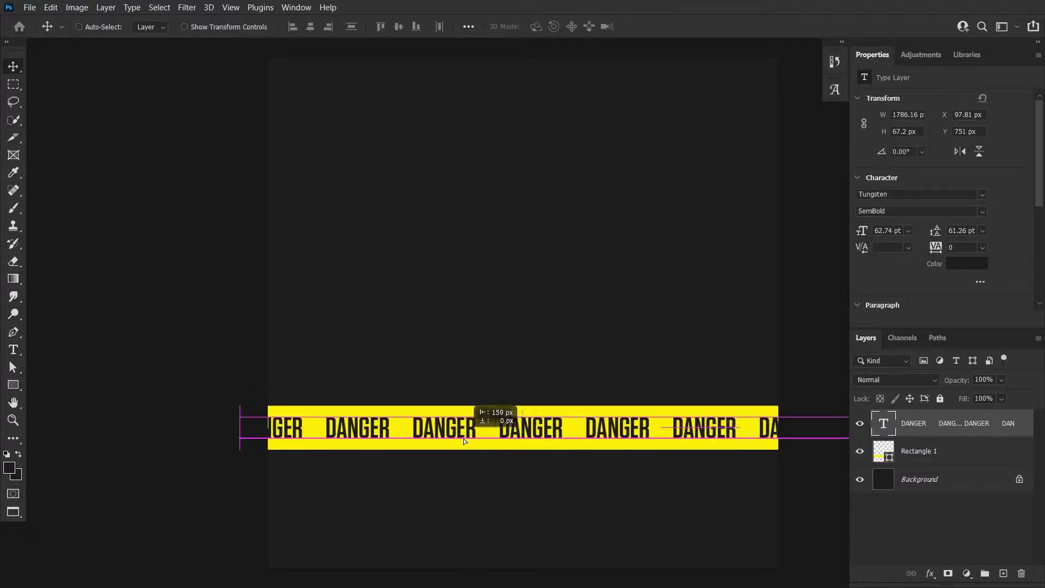
left_click(914, 452)
key("ctrl+plus")
Step: Draw a small black rectangle with no stroke at the band's bottom edge
key("u")
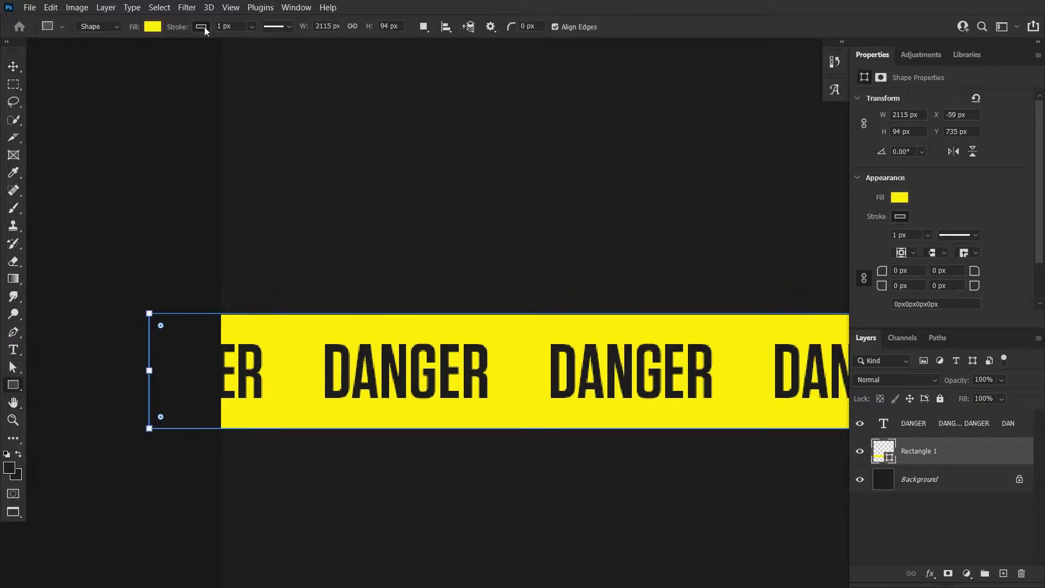
left_click(152, 26)
key("Escape")
key("ctrl+shift+alt+n")
left_click(201, 26)
left_click(116, 93)
key("ctrl+plus")
mouse_move(220, 390)
left_mouse_down()
mouse_move(239, 408)
mouse_move(282, 387)
left_mouse_up()
key("ctrl+plus")
Step: Skew the rectangle into a slanted hazard stripe
key("ctrl+t")
key("v")
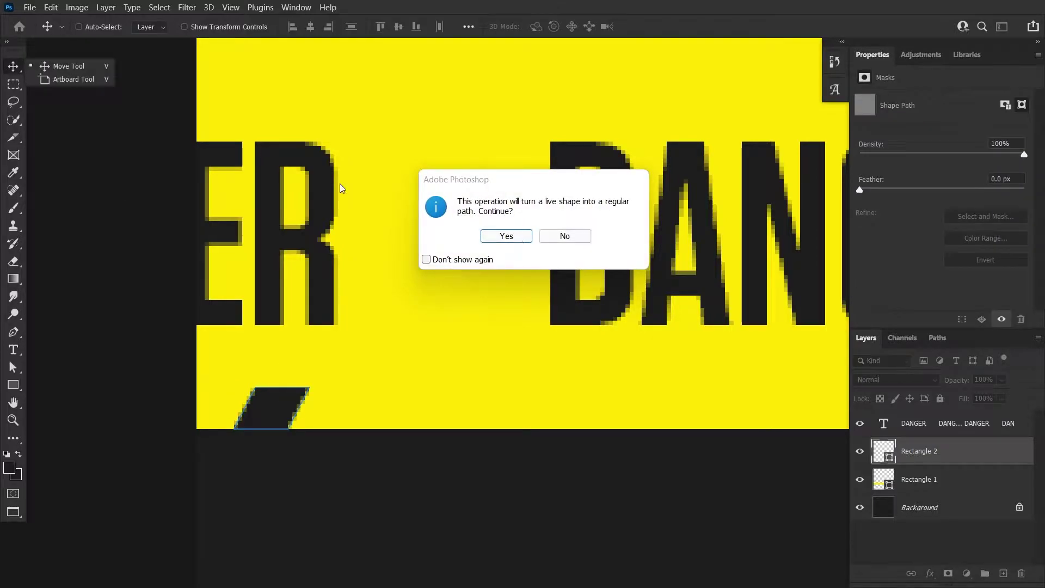
key("Return")
key("ctrl+0")
key("ctrl+t")
key("ctrl+plus")
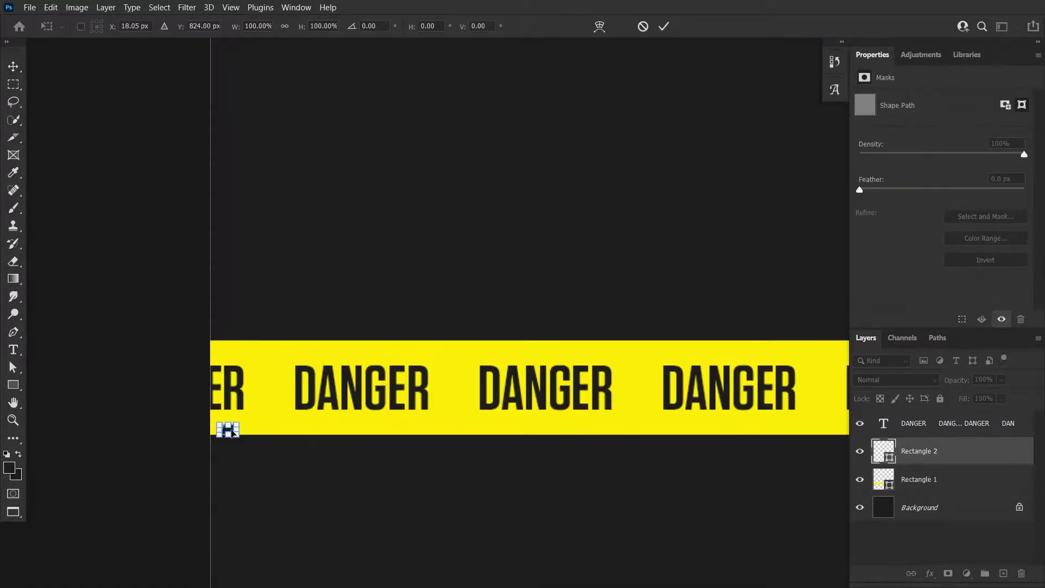
key("Return")
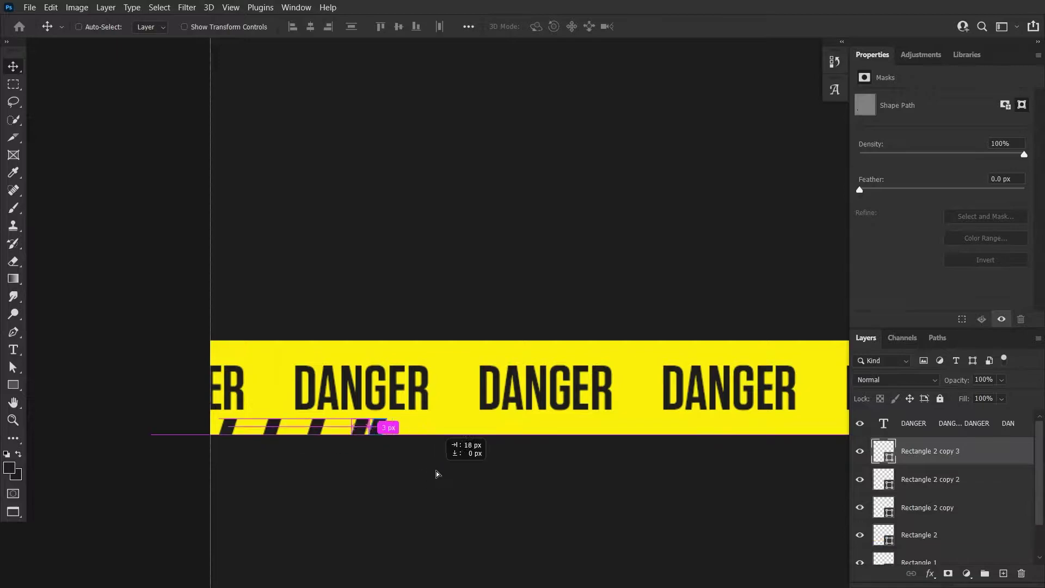
Step: Duplicate the stripe along the edges and group the copies
left_click_drag(494, 475, 512, 482)
key("ctrl+g")
key("ctrl+0")
mouse_move(634, 484)
left_mouse_down()
mouse_move(740, 475)
mouse_move(473, 408)
mouse_move(500, 406)
left_mouse_up()
Step: Combine the stripe groups and the DANGER text into a single group
key("ctrl+0")
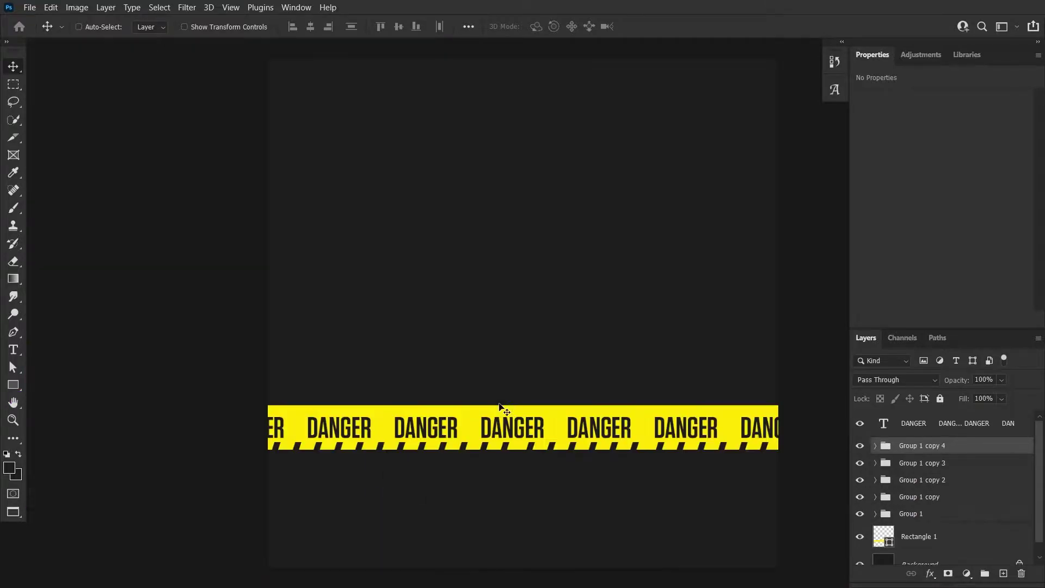
left_click(904, 496, "shift")
key("ctrl+g")
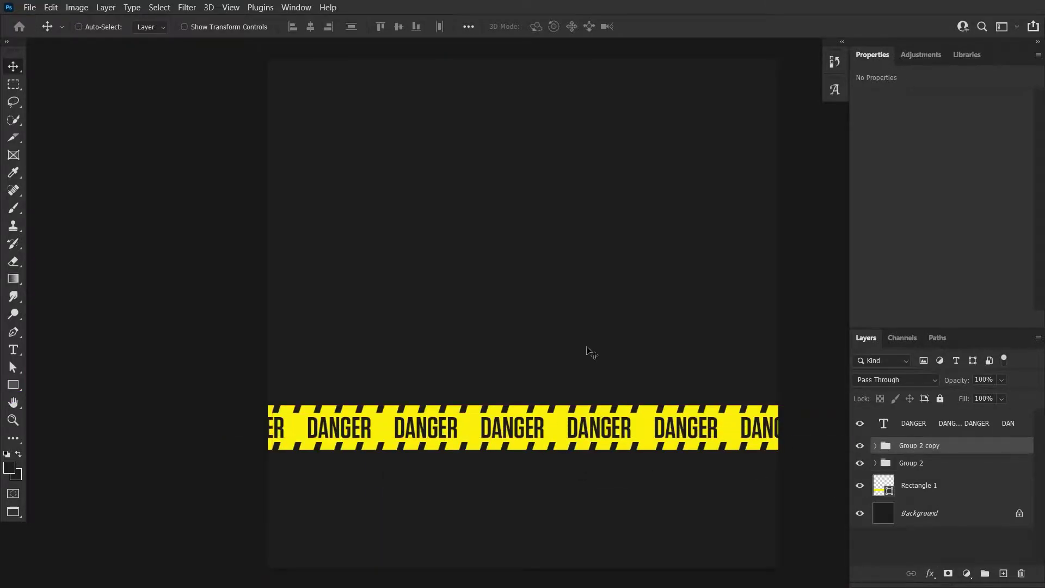
left_click(925, 423, "shift")
key("ctrl+g")
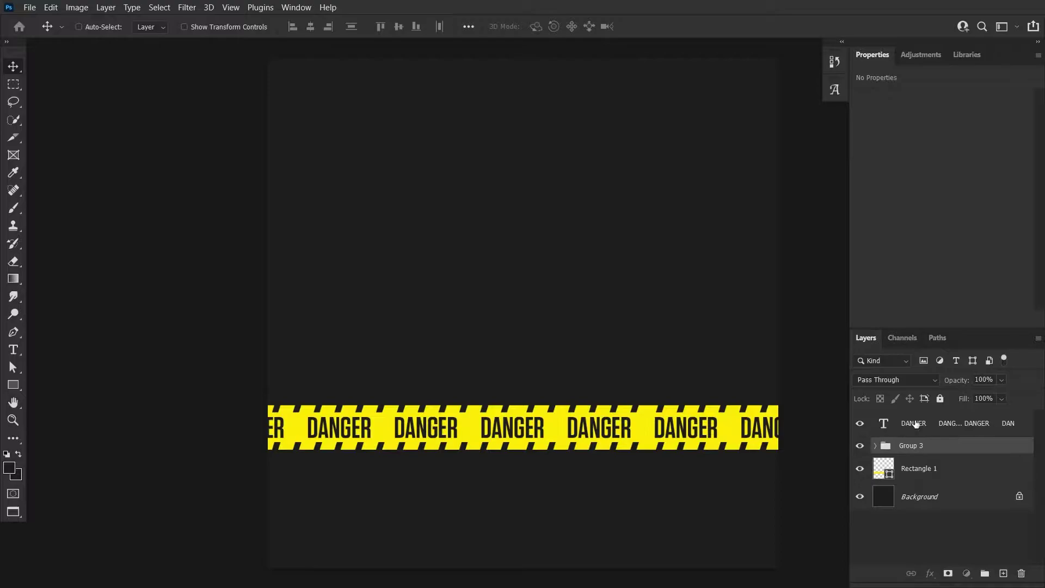
Step: Place the concrete texture from Libraries and clip it to the tape group
left_click(967, 54)
right_click(984, 228)
left_click(950, 271)
key("ctrl+alt+g")
right_click(951, 431)
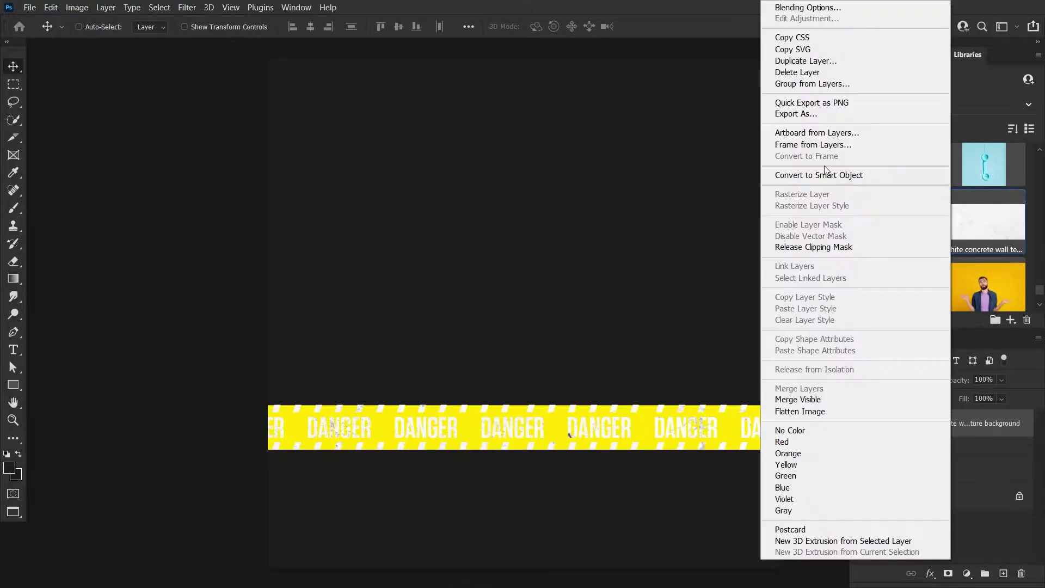
key("Escape")
Step: Scale the concrete texture down to fit the canvas
key("ctrl+t")
left_click_drag(559, 129, 574, 279)
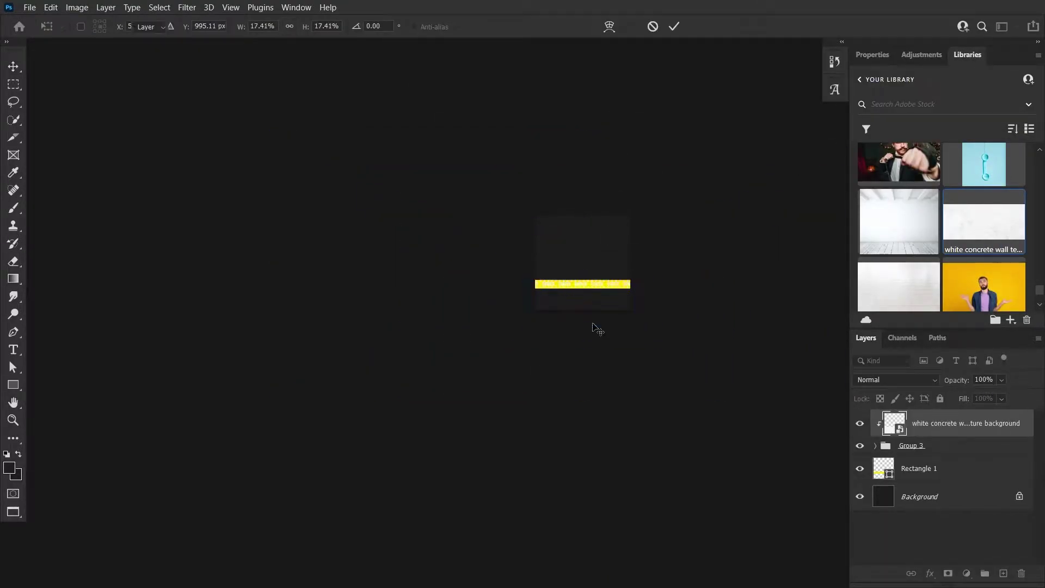
scroll(593, 316, "up", 3)
scroll(584, 301, "down", 2)
key("Return")
key("ctrl+0")
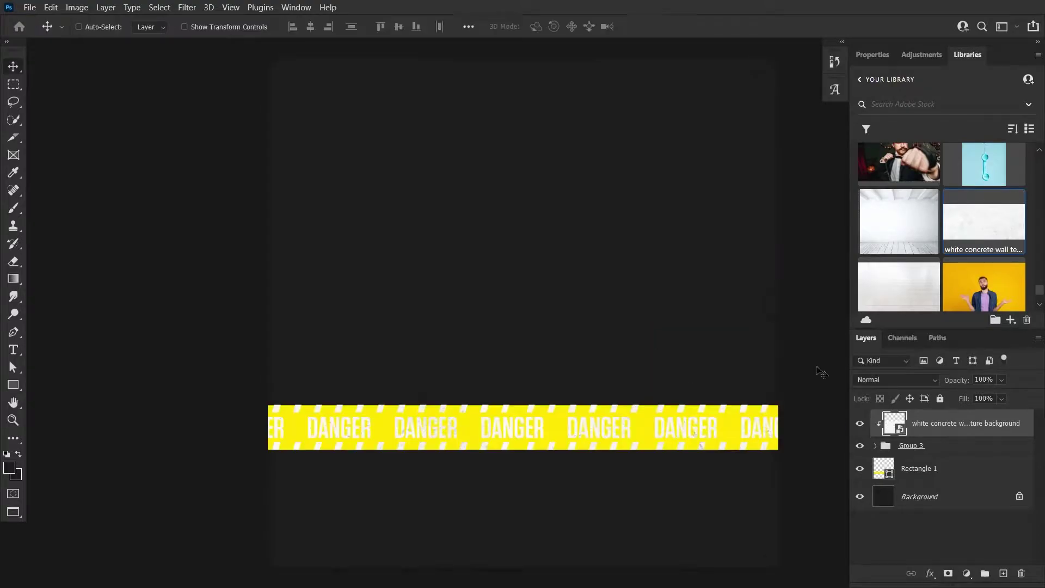
Step: Set the texture to Multiply blending and add a black layer mask hiding it
left_click(896, 380)
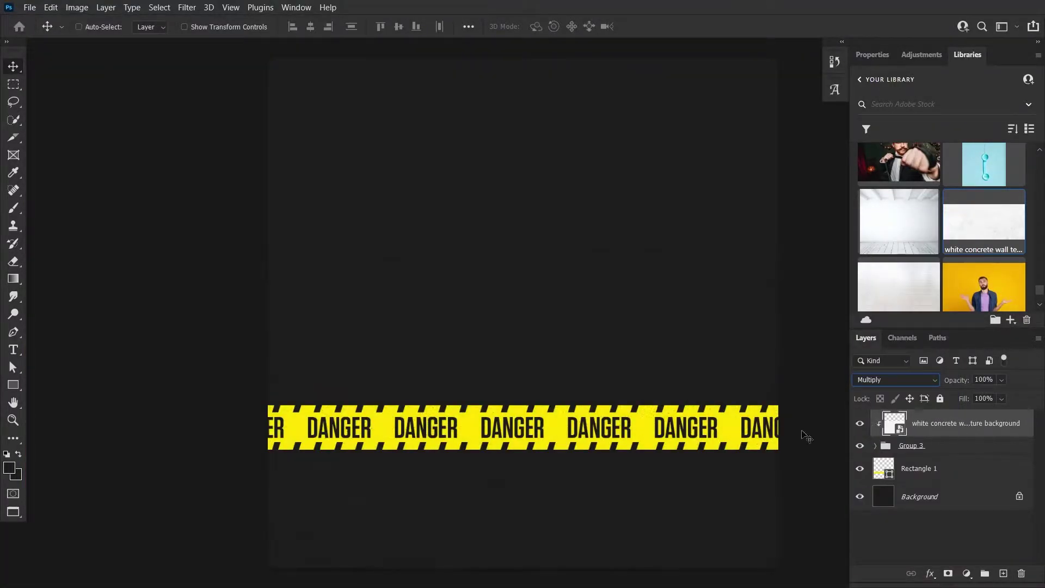
scroll(805, 436, "up", 5)
left_click(875, 446)
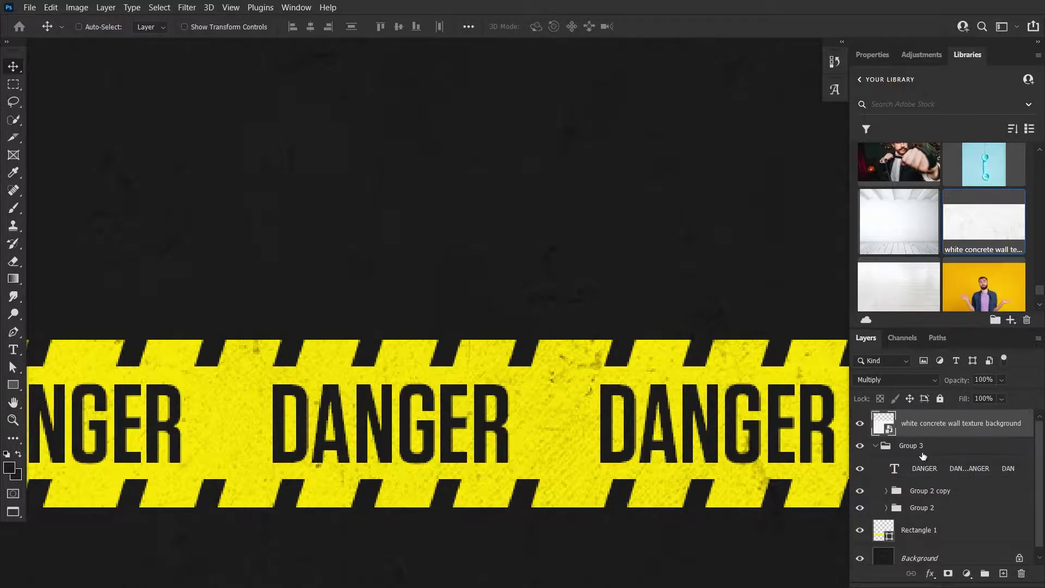
left_click(914, 445)
key("ctrl+0")
left_click(925, 424)
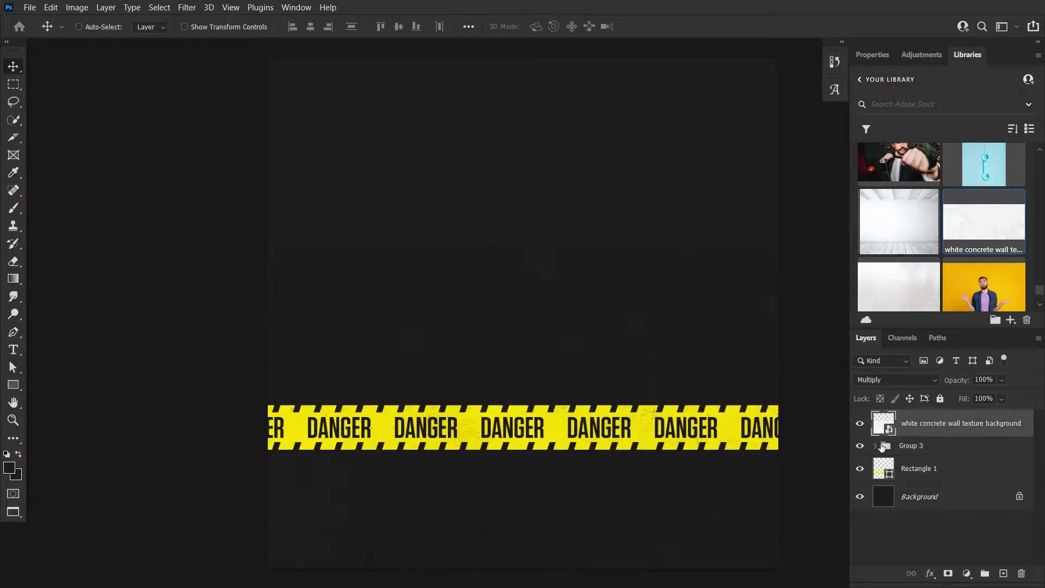
left_click(949, 574, "alt")
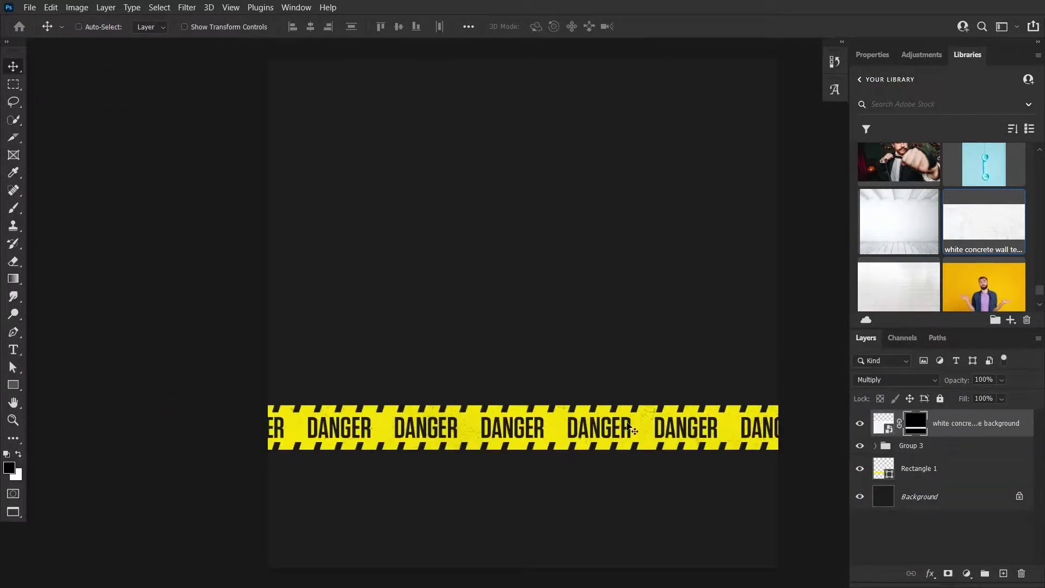
Step: On a new Layer 1, paint yellow over the tape with a large soft round brush
left_click(1003, 573)
left_click(99, 27)
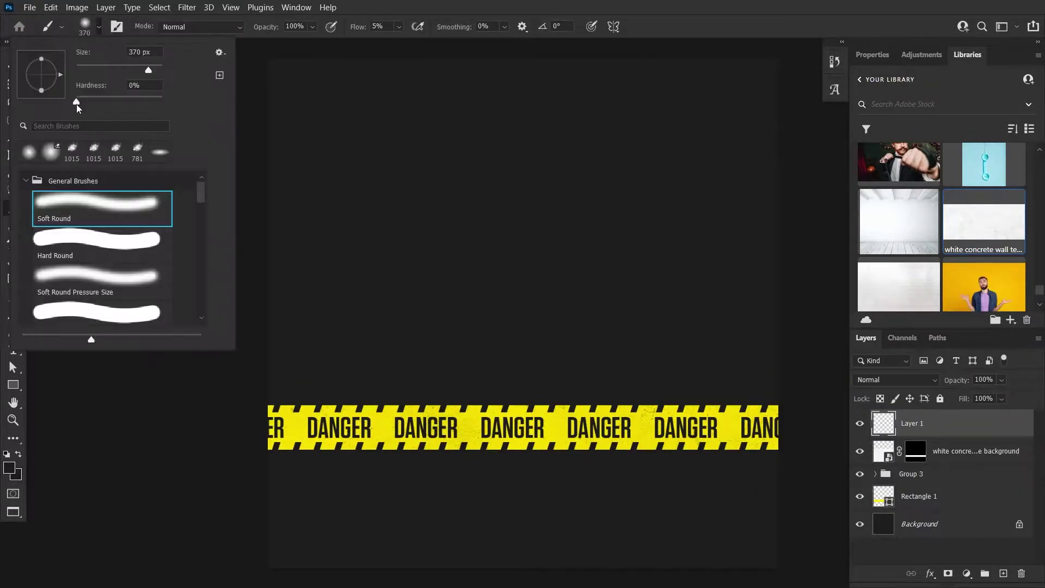
double_click(93, 205)
left_click(9, 467)
type("face00")
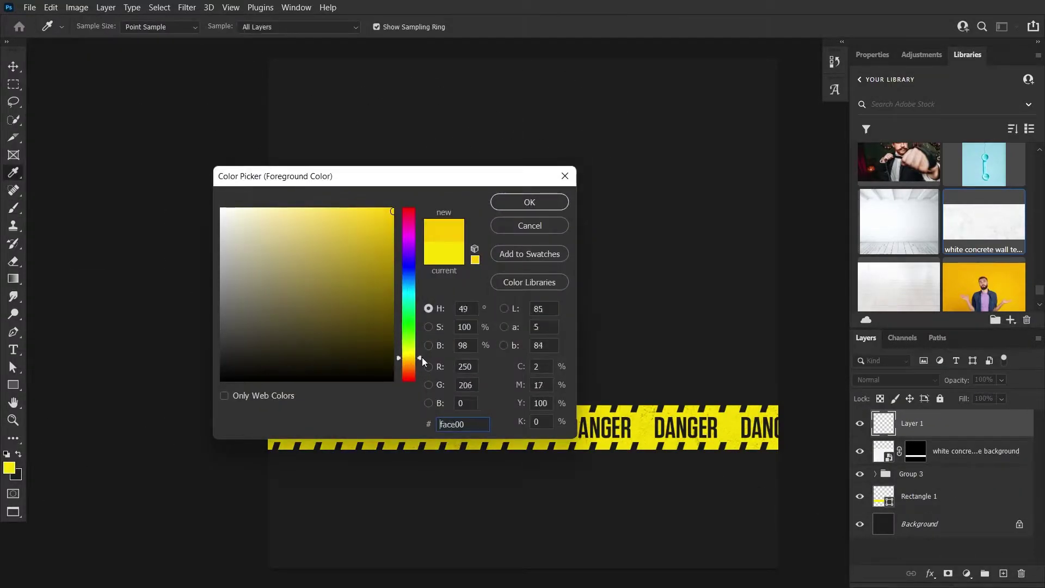
key("Return")
key("ctrl+plus")
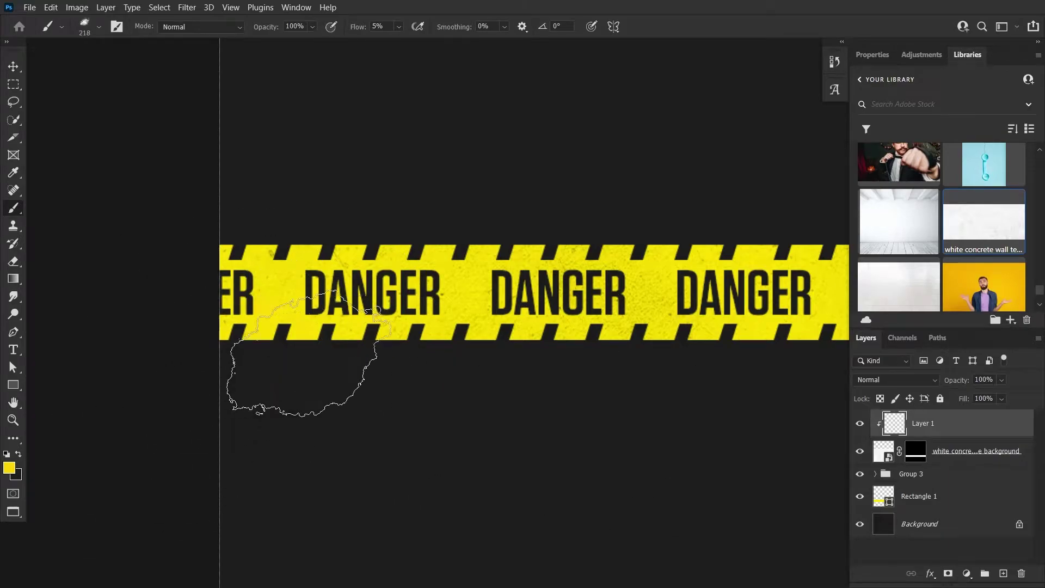
left_click_drag(242, 370, 432, 438)
Step: Paint dust specks over the tape with a smaller dst1 dust brush
key("ctrl+minus")
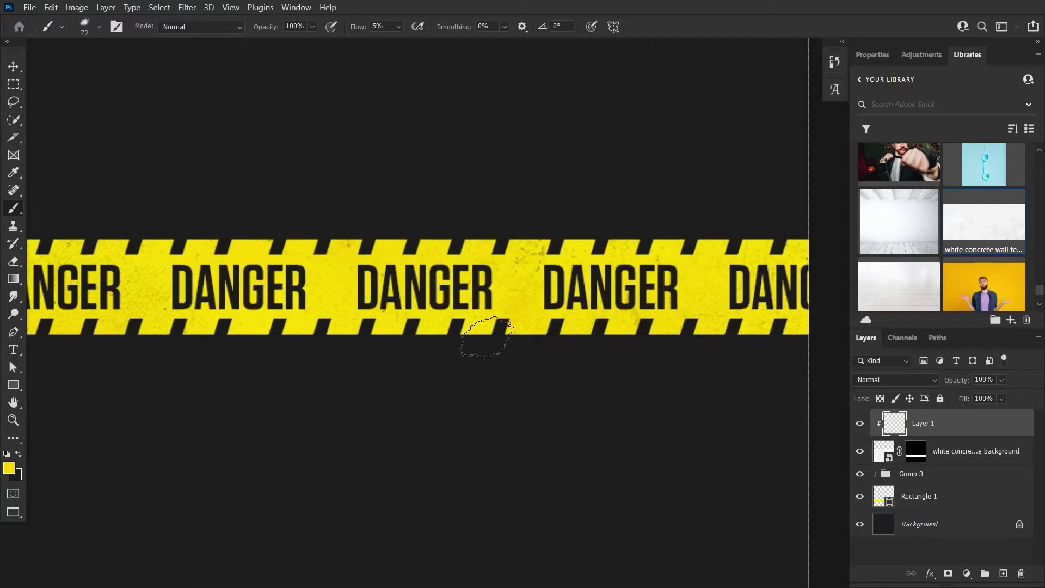
key("ctrl+minus")
key("ctrl+minus")
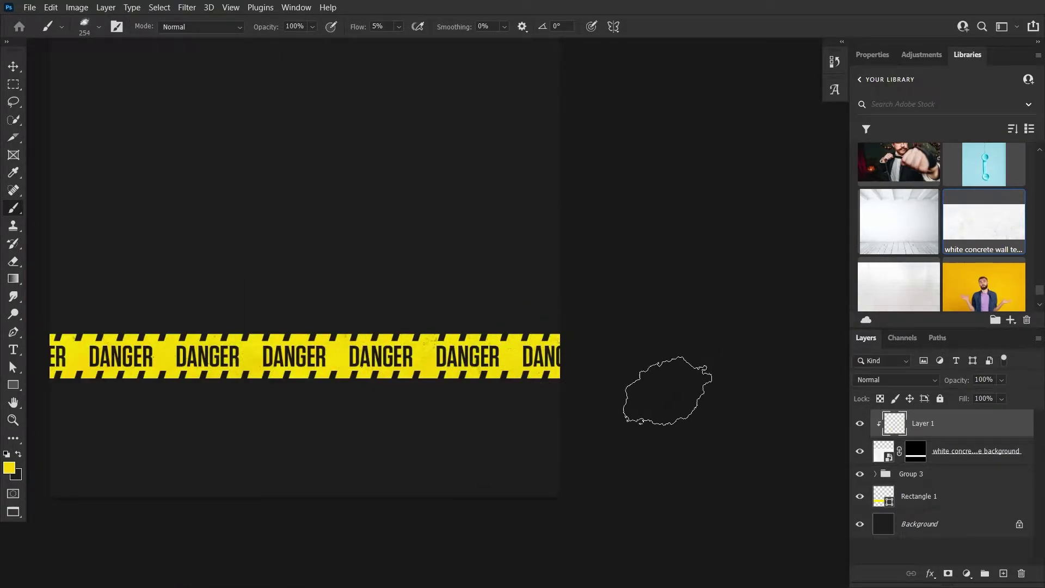
left_click(99, 27)
scroll(27, 264, "up", 3)
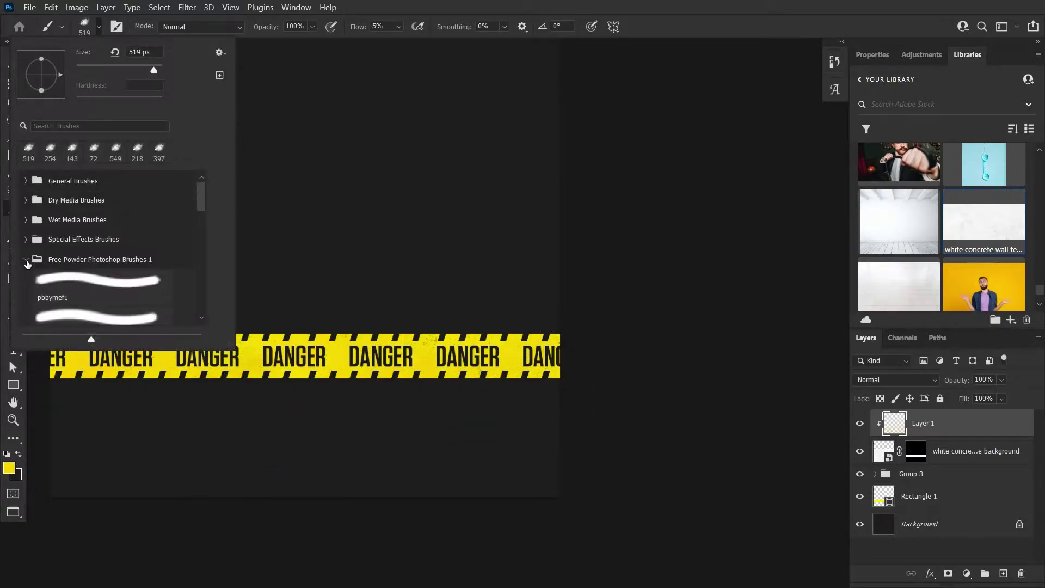
double_click(56, 301)
left_click(312, 277)
key("ctrl+plus")
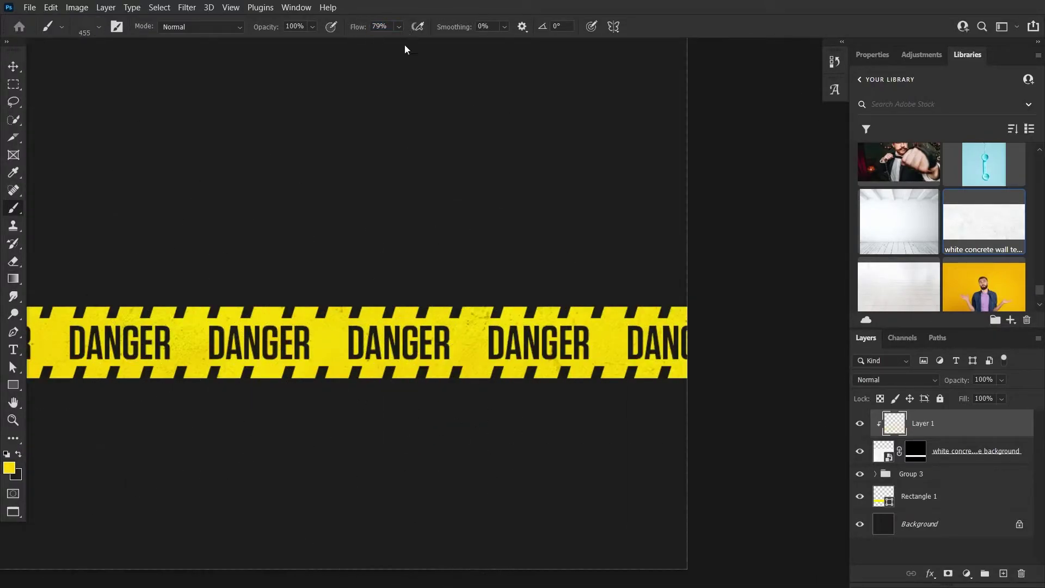
scroll(751, 452, "left", 3)
Step: Add a clipped Layer 2 above Layer 1 with an orange-yellow paint colour
key("ctrl+shift+alt+n")
left_click(9, 467)
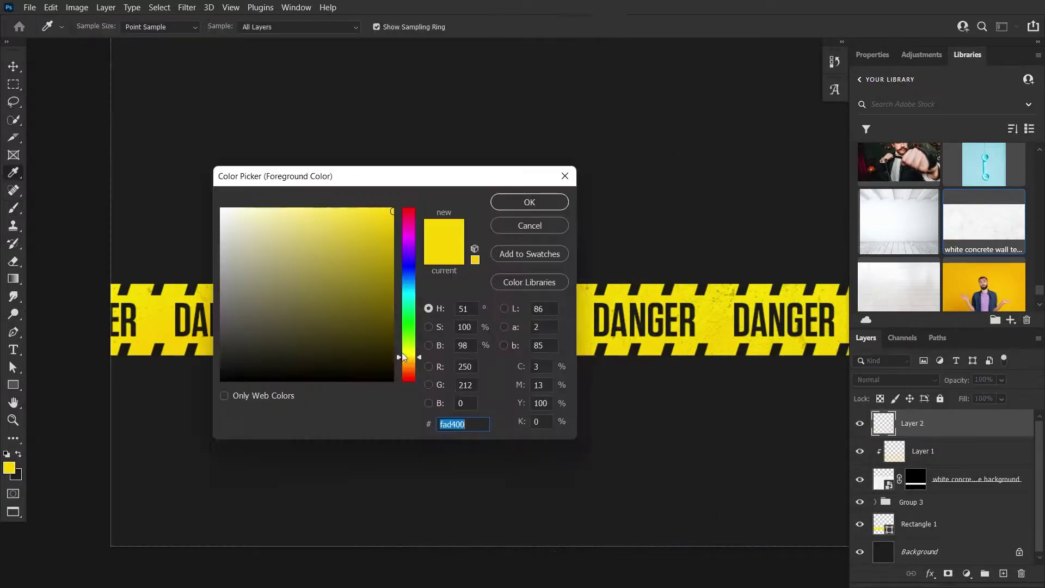
left_click(659, 248)
key("ctrl+plus")
key("ctrl+minus")
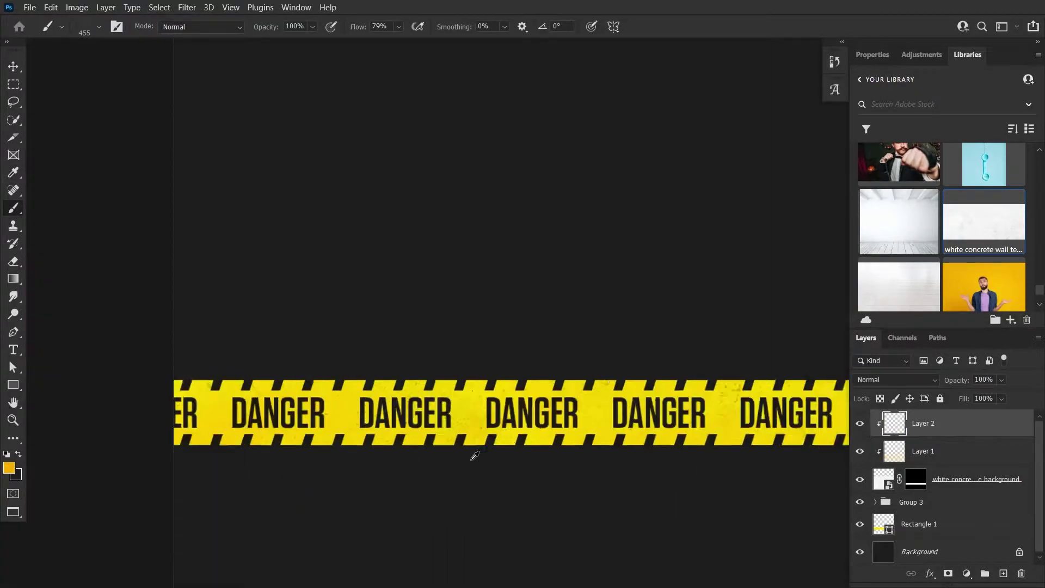
scroll(93, 512, "right", 3)
scroll(93, 512, "down", 2)
Step: Switch to a much larger brush preset and fit the whole document in view
key("bracketleft")
scroll(259, 406, "right", 4)
scroll(259, 406, "down", 1)
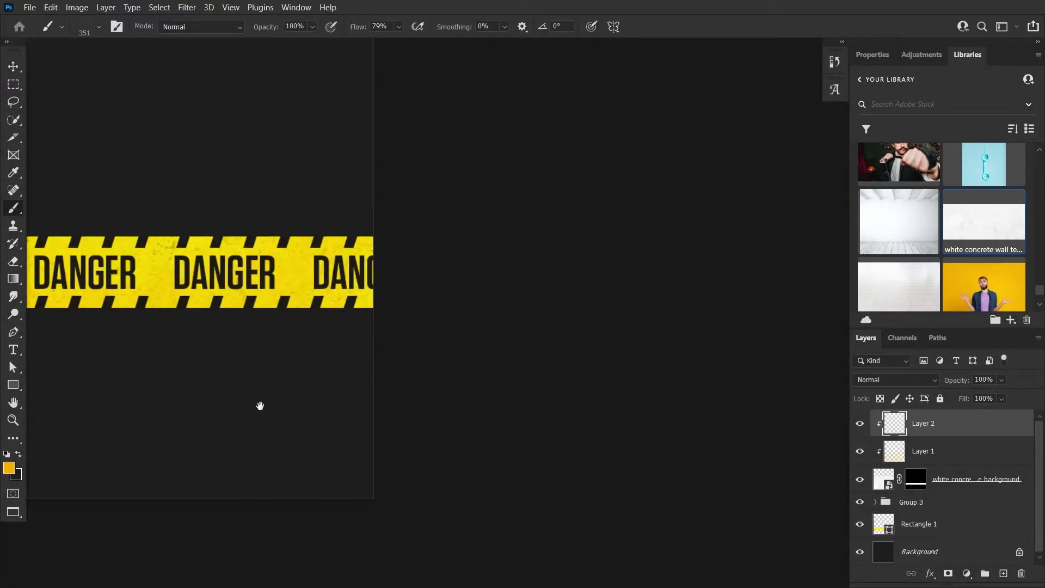
scroll(128, 215, "left", 9)
left_click(98, 27)
double_click(98, 275)
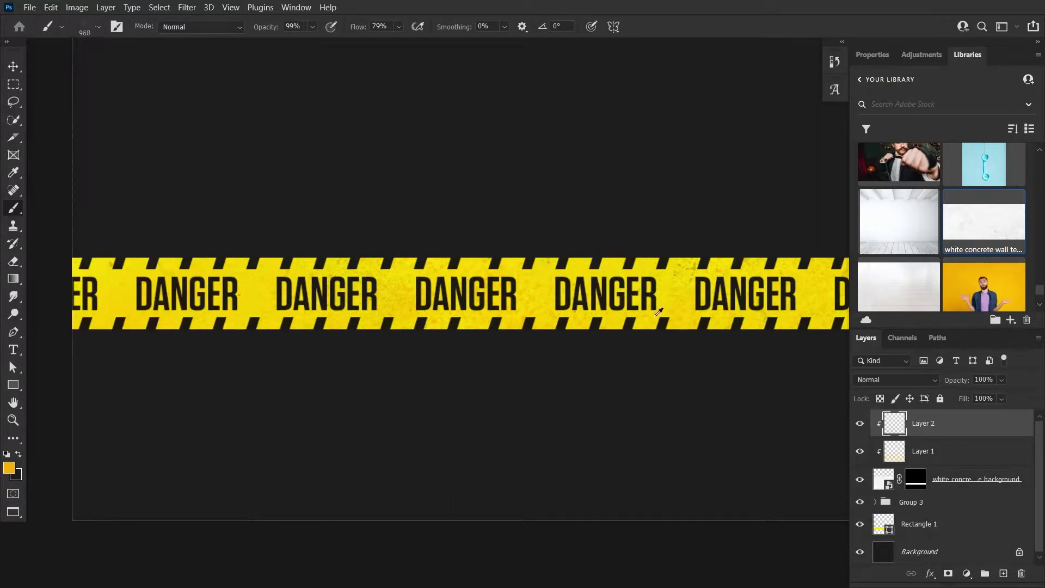
key("ctrl+0")
left_click(955, 479)
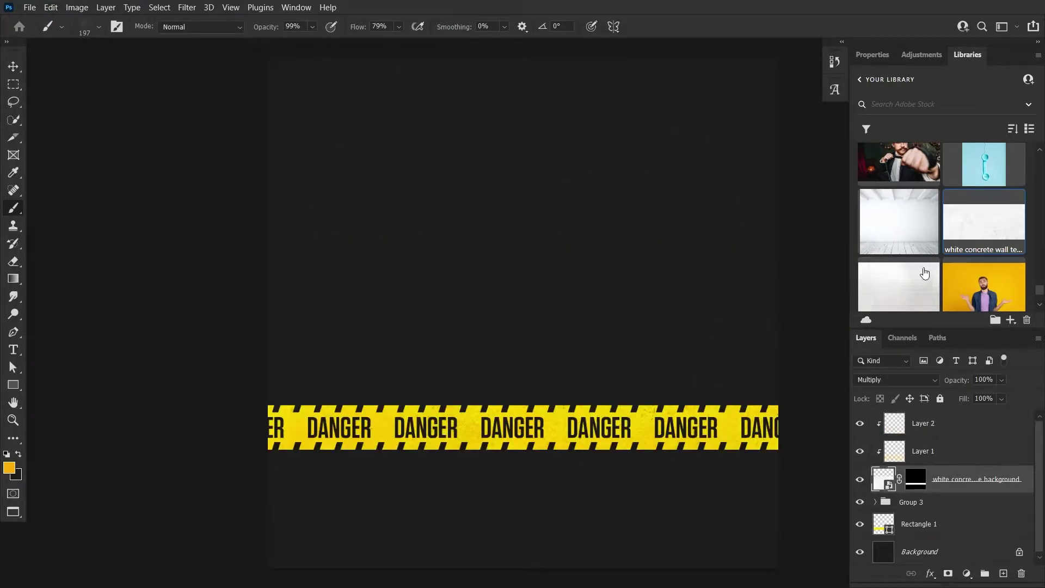
Step: Place the grey wall texture from Libraries as a clipped layer, shrunk toward the tape
scroll(924, 273, "up", 10)
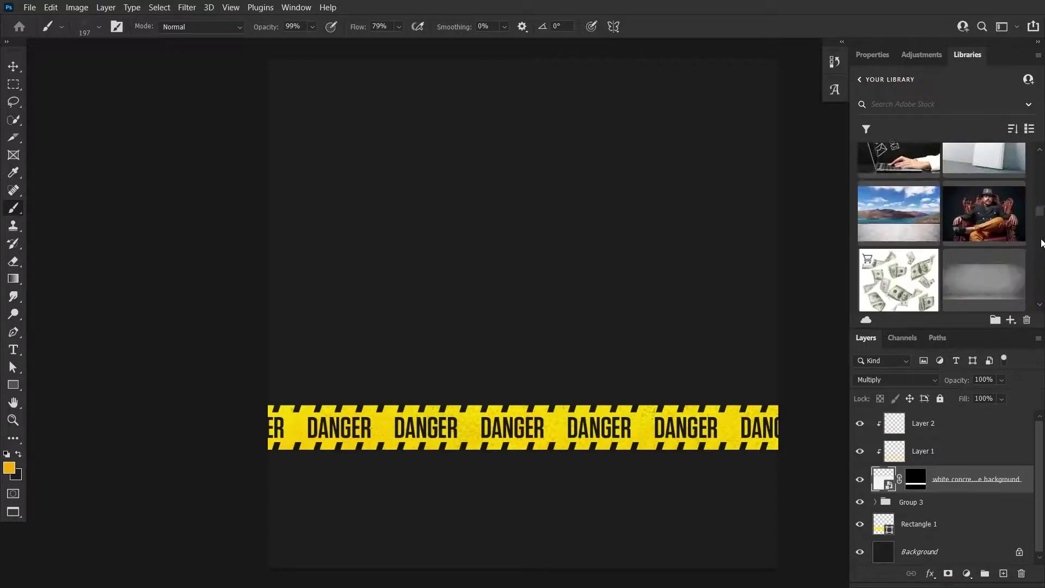
scroll(980, 239, "down", 3)
right_click(904, 229)
left_click(947, 285)
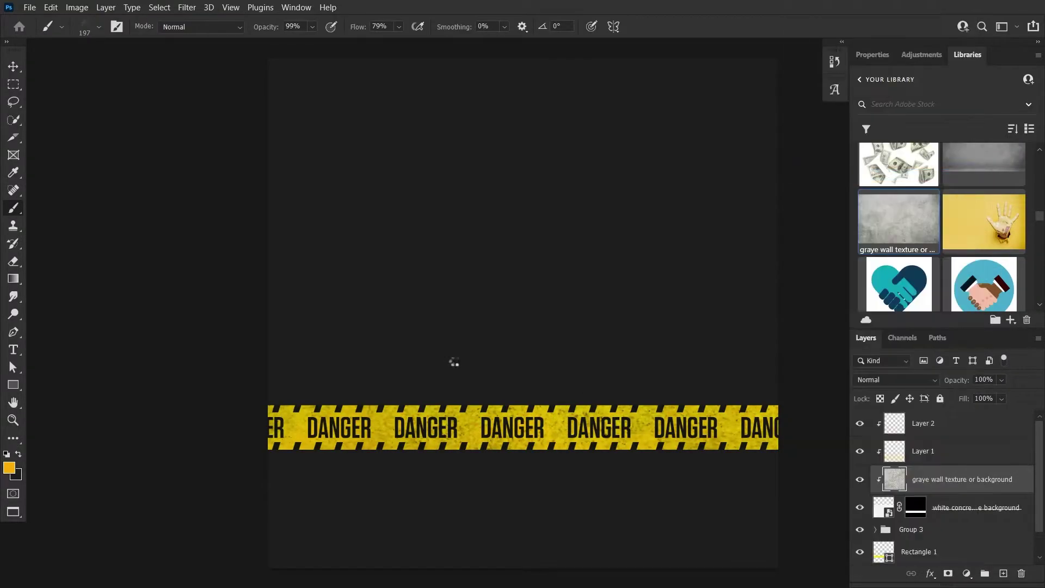
left_click_drag(527, 43, 527, 201)
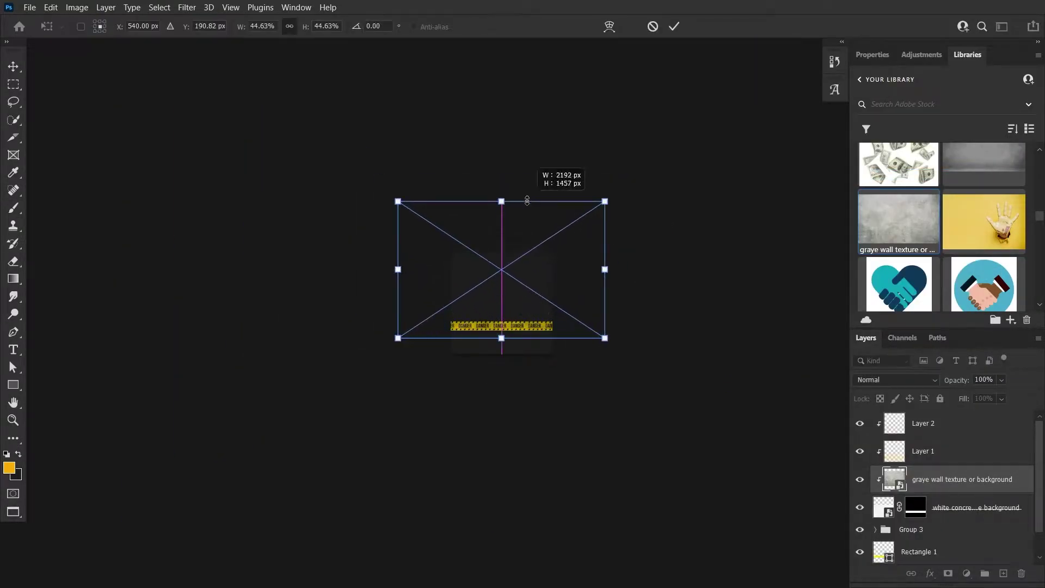
key("Return")
Step: Set the wall texture to Darken blending at 27% opacity
left_click(911, 384)
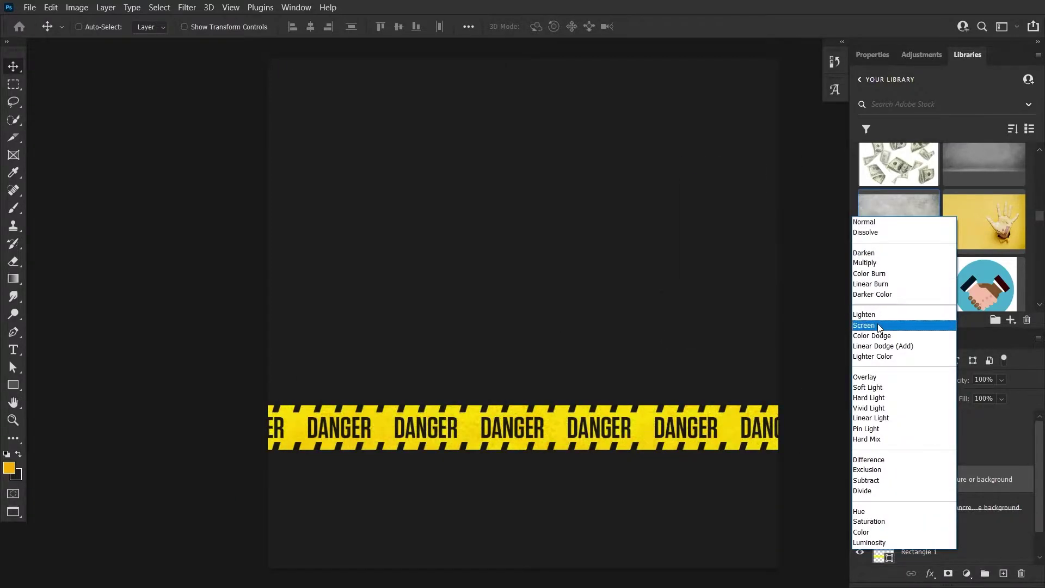
left_click(881, 381)
left_click(904, 380)
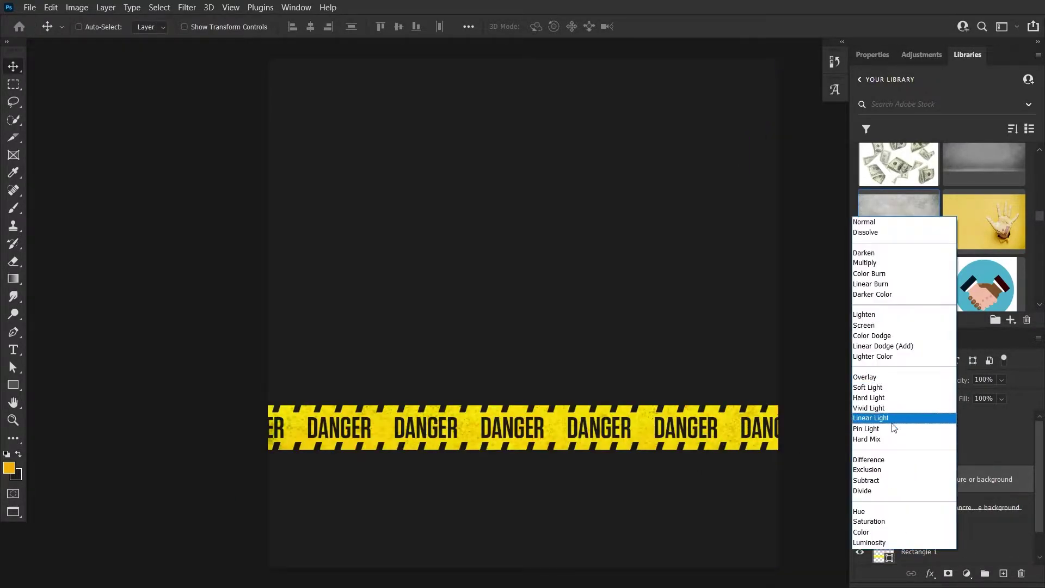
left_click(922, 256)
left_click_drag(957, 380, 926, 380)
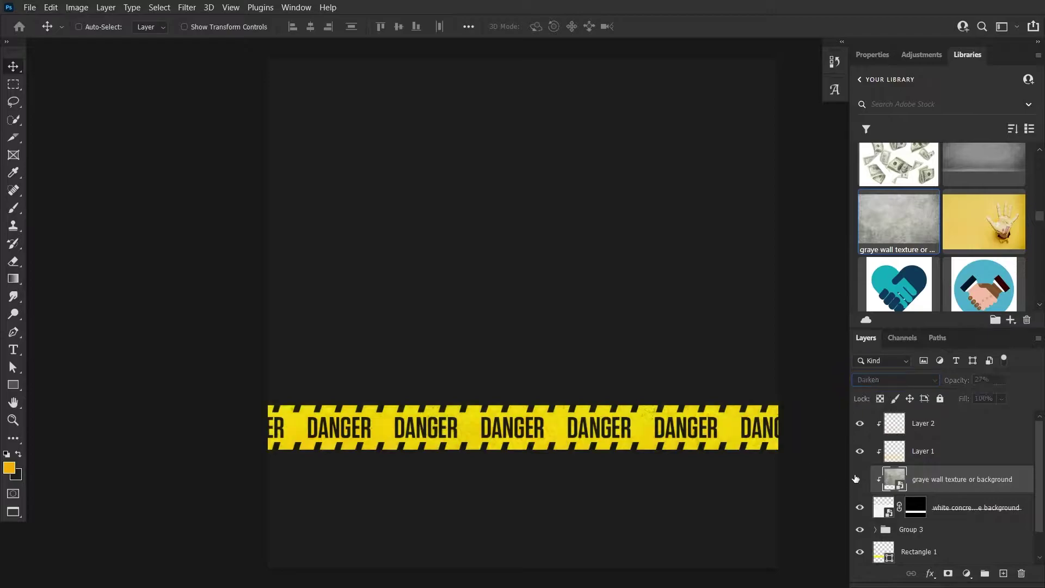
scroll(597, 430, "up", 2)
scroll(598, 430, "down", 2)
key("ctrl+alt+a")
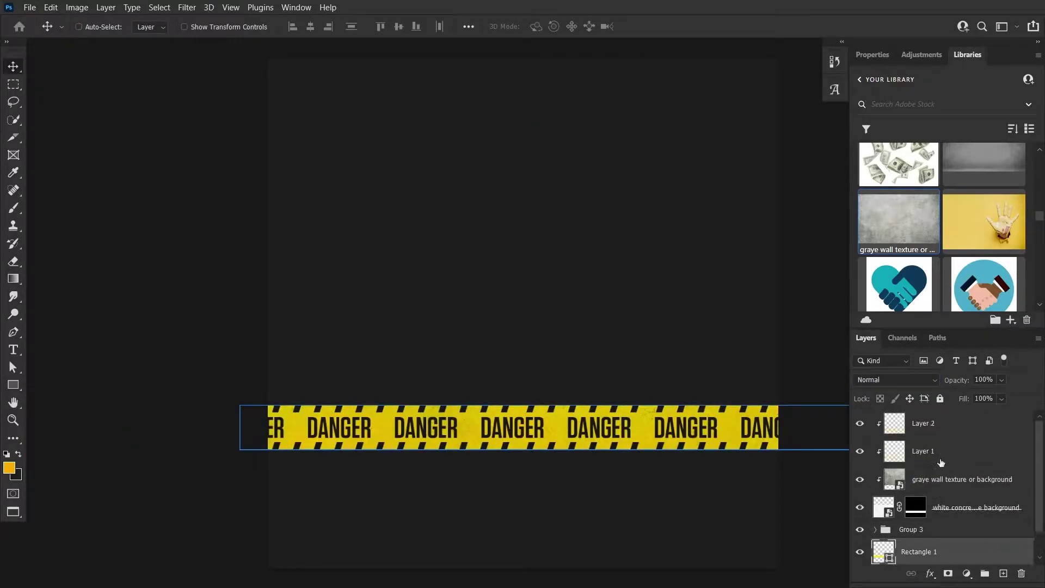
Step: Group all tape layers and rotate the group counter-clockwise
key("ctrl+g")
key("ctrl+t")
scroll(531, 375, "down", 2)
left_click_drag(774, 479, 795, 381)
key("Return")
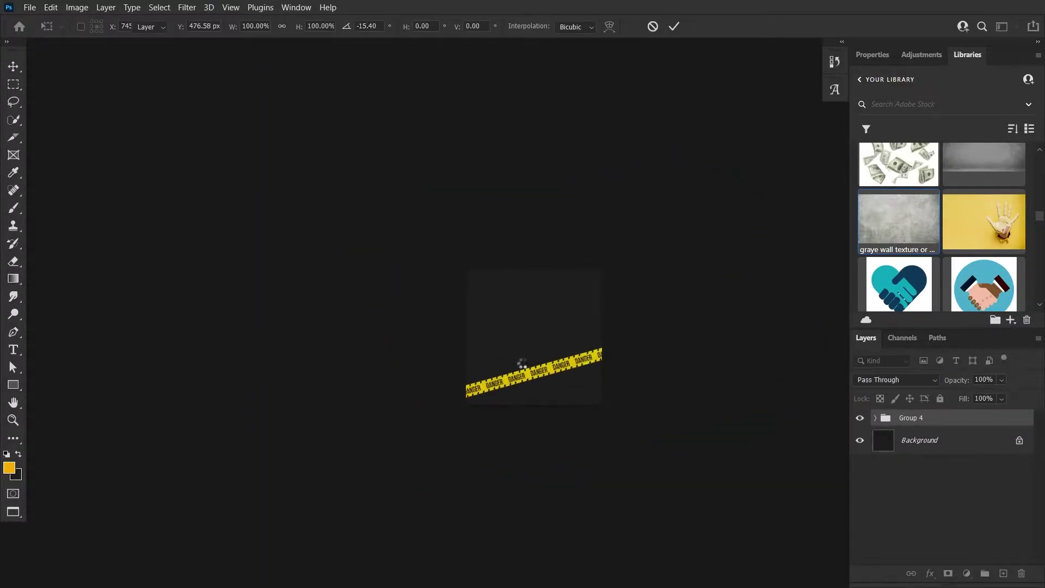
scroll(531, 375, "up", 2)
Step: Duplicate the tape group as a crossing tape placed below the original
key("ctrl+j")
left_click_drag(588, 379, 588, 297)
key("ctrl+t")
scroll(450, 343, "down", 2)
mouse_move(450, 343)
left_mouse_down()
mouse_move(527, 334)
mouse_move(587, 357)
left_mouse_up()
key("Return")
scroll(703, 288, "up", 2)
left_click_drag(920, 418, 920, 444)
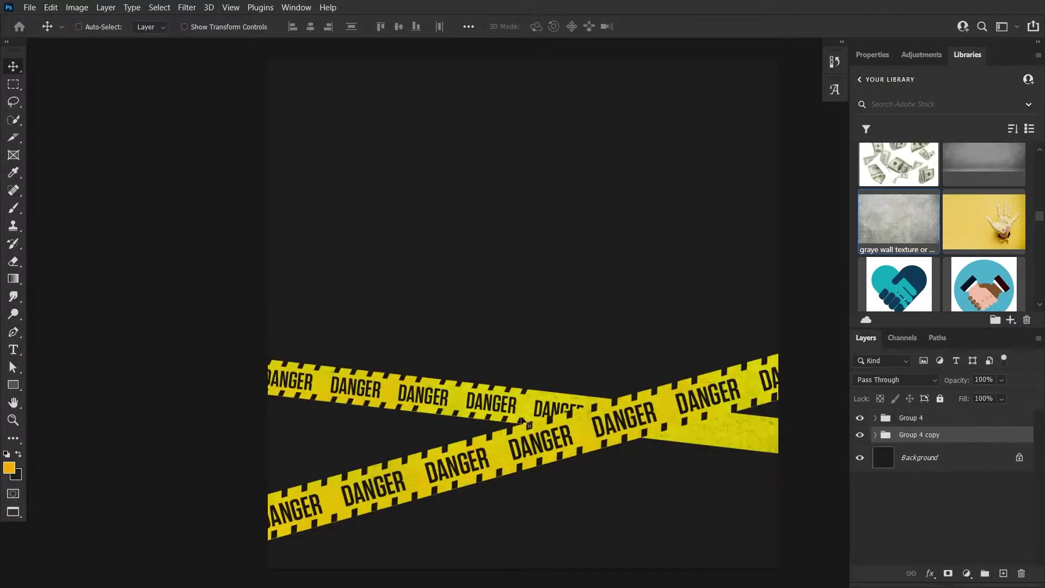
Step: With the upper tape hidden, edit the lower tape's DANGER text
key("t")
left_click(860, 418)
left_click(486, 404)
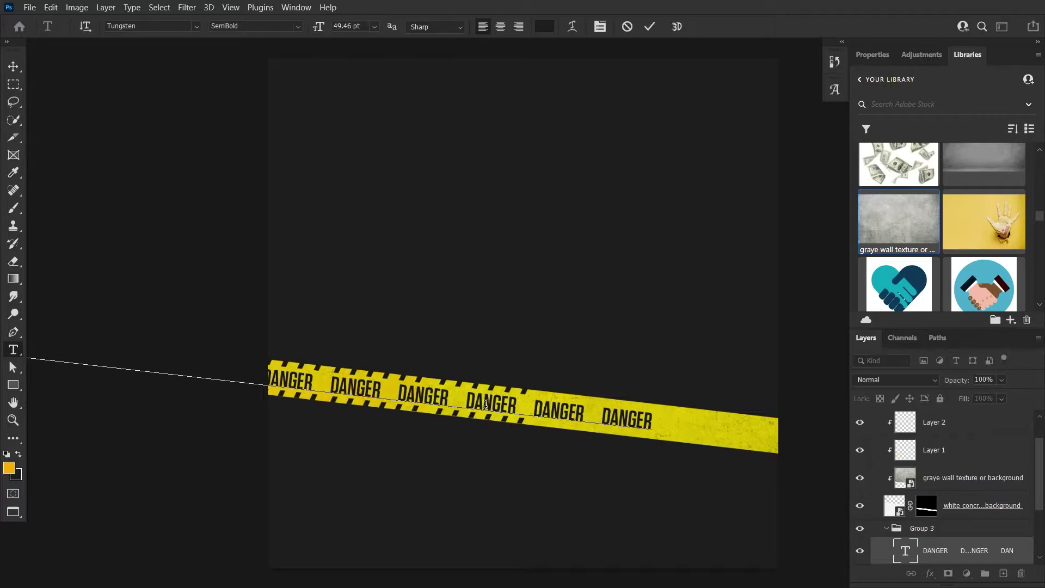
key("ctrl+Return")
key("v")
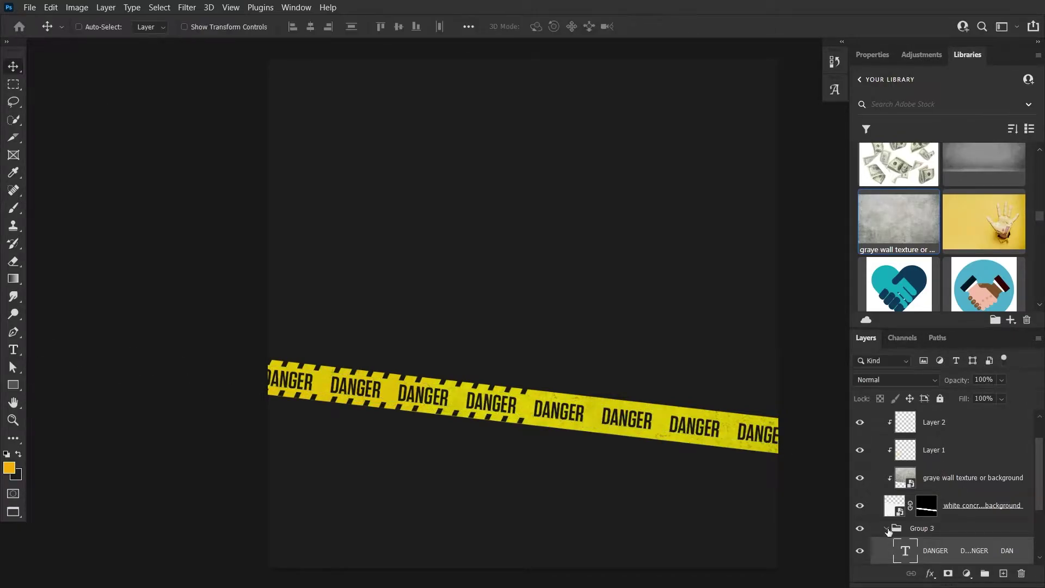
Step: Copy the Group 3 stripes further along the tape toward its right end
left_click(886, 528)
left_click(883, 501)
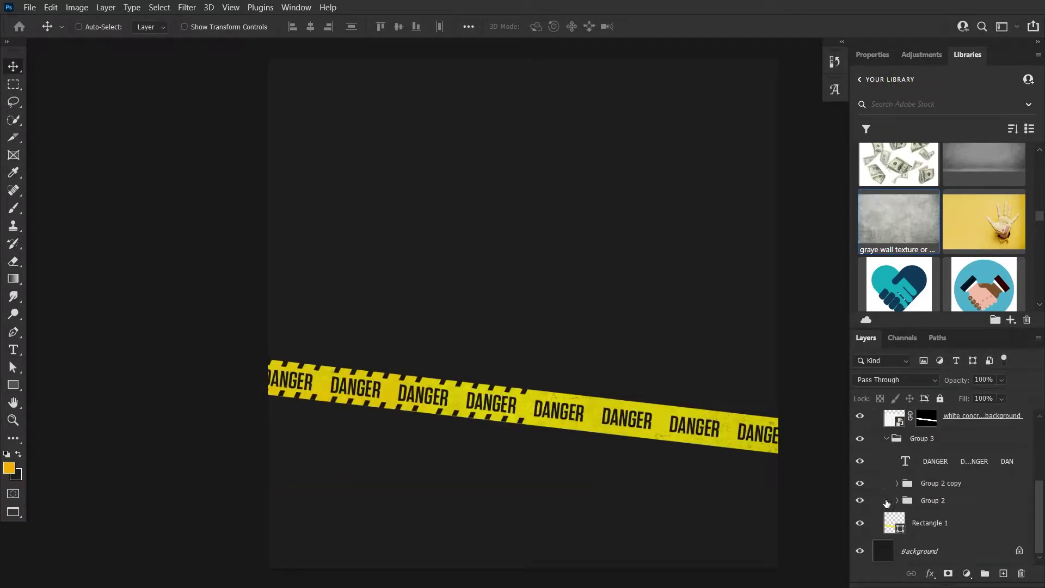
left_click_drag(601, 420, 512, 408)
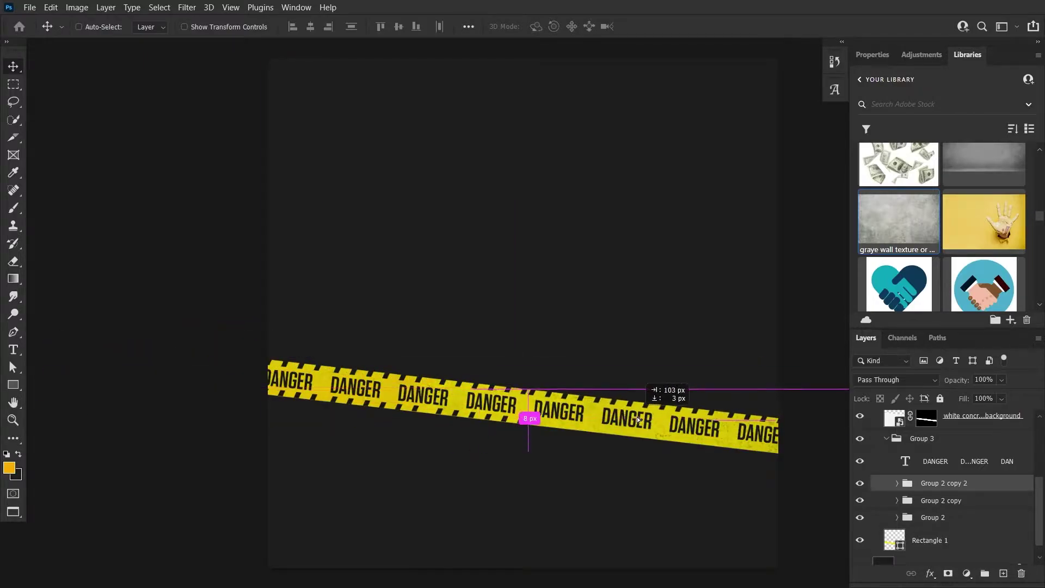
left_click_drag(621, 469, 625, 472)
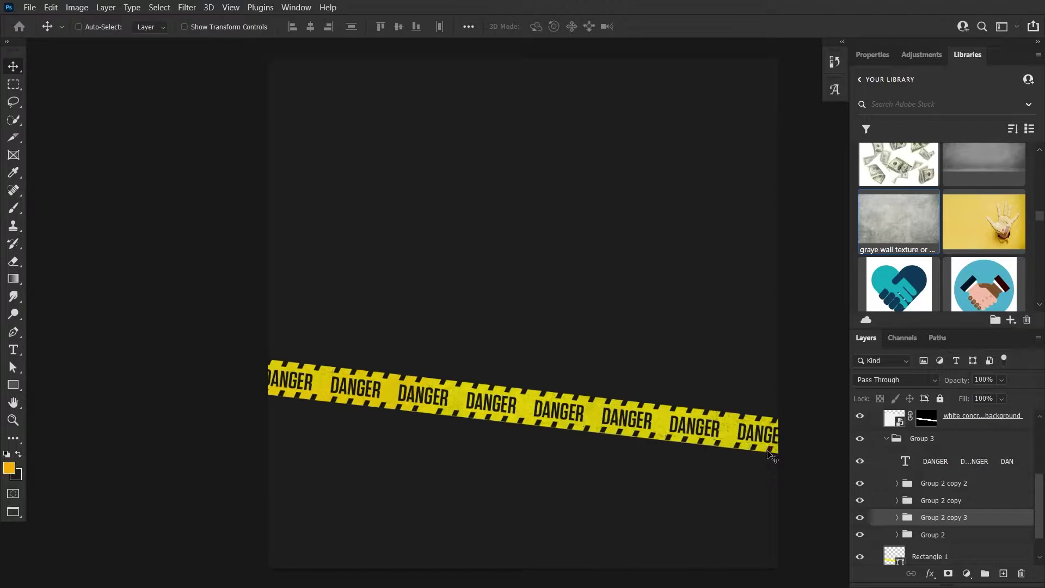
left_click(887, 439)
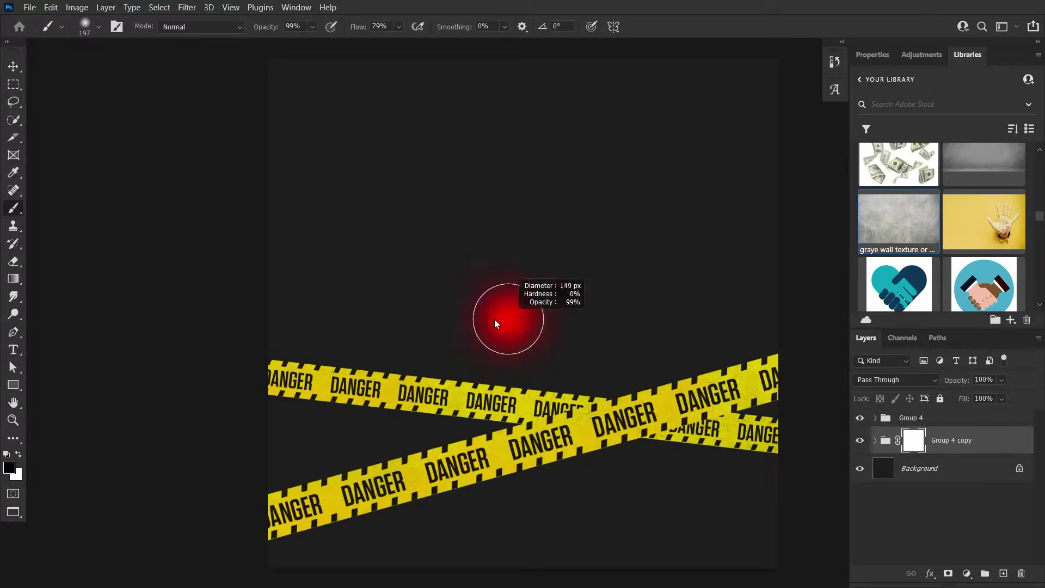
Step: Paint black on the Group 4 copy mask with a soft brush along the tape crossing
left_click_drag(378, 366, 552, 337)
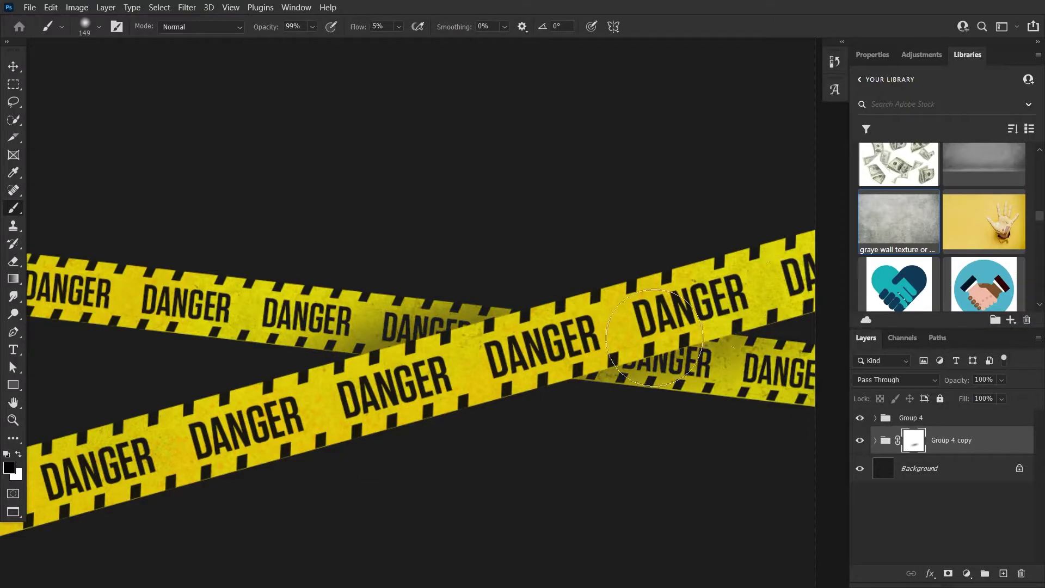
key("ctrl+0")
right_click(913, 439)
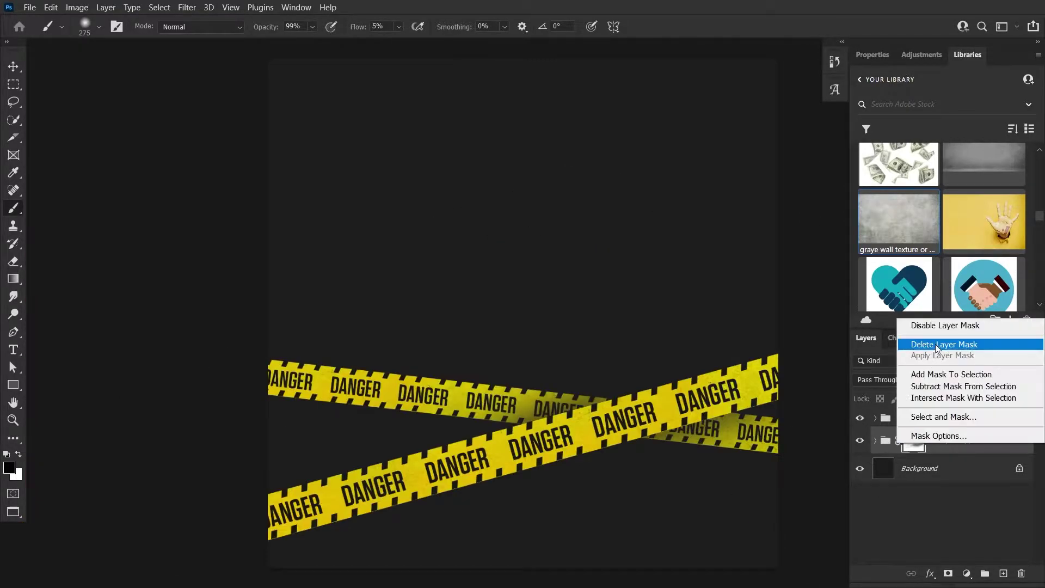
key("Escape")
scroll(385, 413, "up", 5)
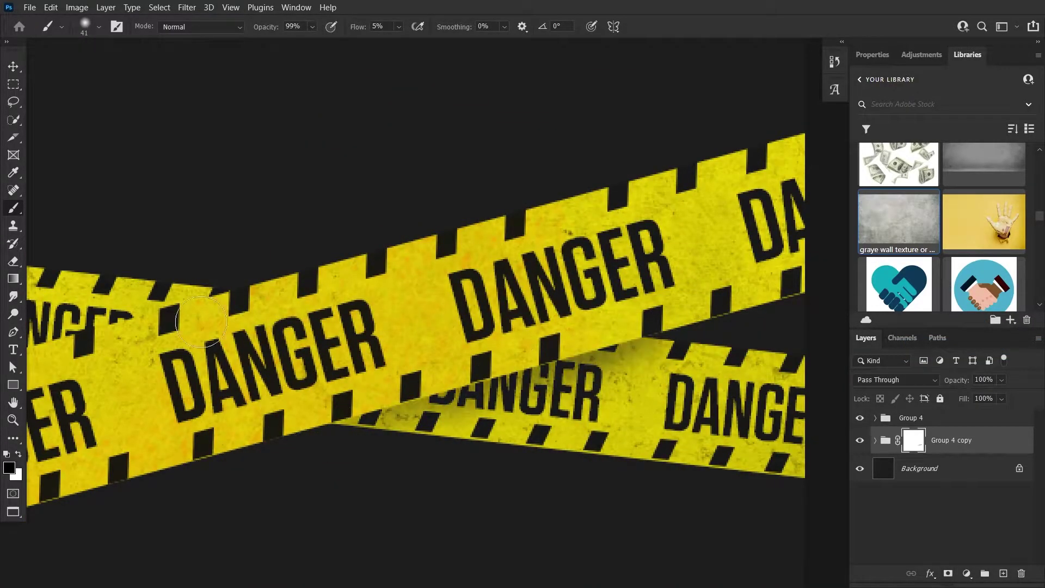
key("shift+0")
scroll(467, 42, "down", 3)
scroll(164, 268, "up", 3)
scroll(537, 299, "down", 2)
scroll(507, 393, "up", 1)
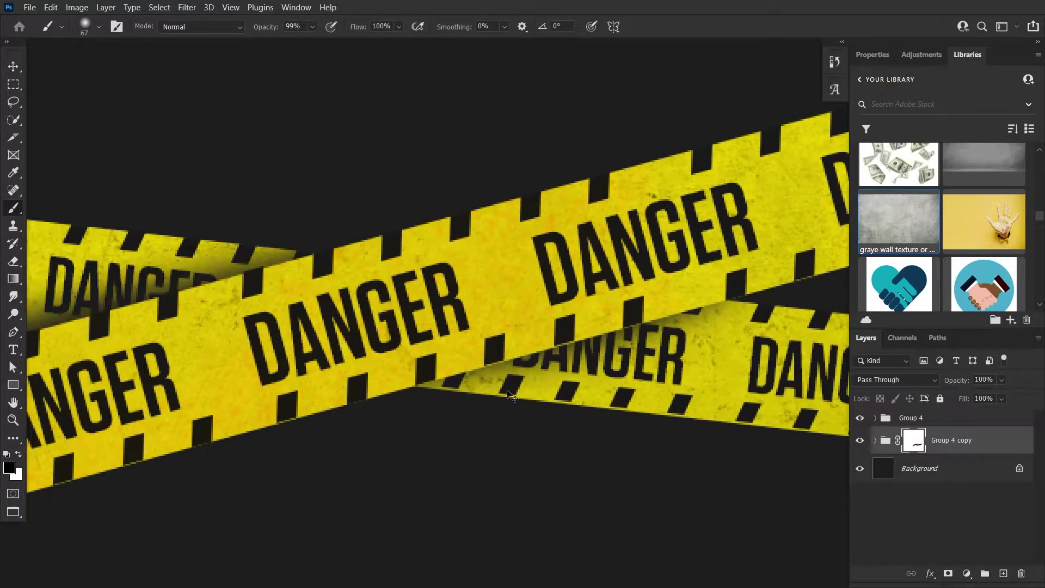
scroll(233, 352, "left", 3)
key("ctrl+0")
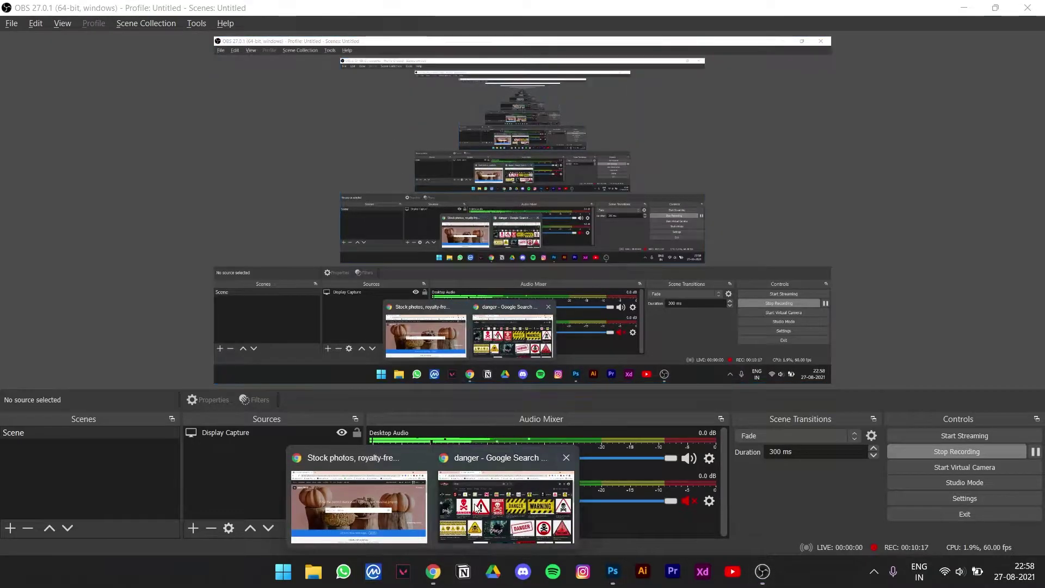
Step: Open the Getty Images site in a new browser tab
left_click(536, 501)
key("ctrl+t")
type("get")
key("Return")
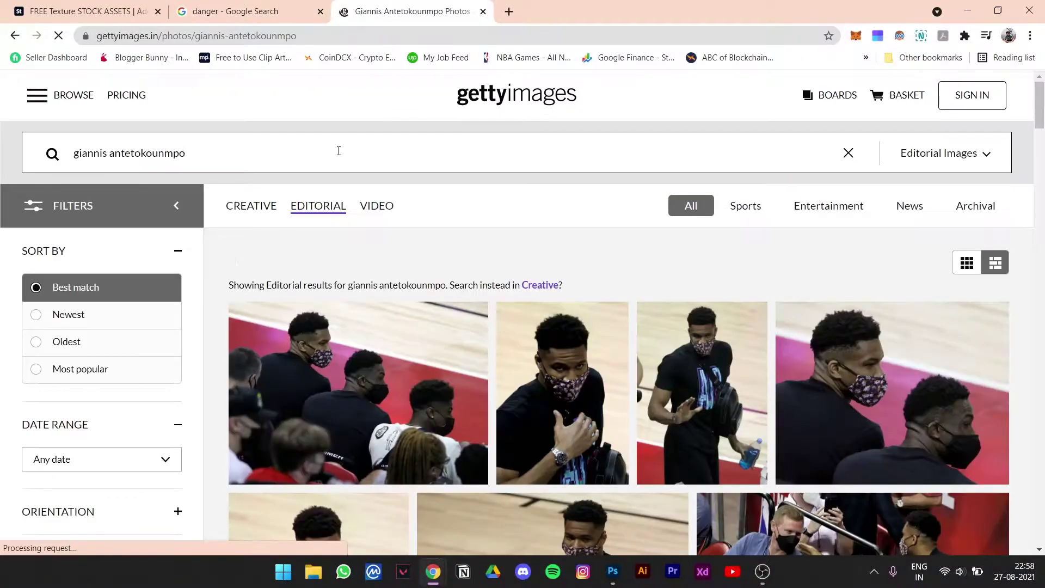
Step: Search Getty Images for Tracy McGrady and sort the results by Most popular
triple_click(338, 150)
type("Tracy")
key("Down")
key("Down")
key("Down")
key("Return")
scroll(339, 163, "down", 3)
left_click(71, 190)
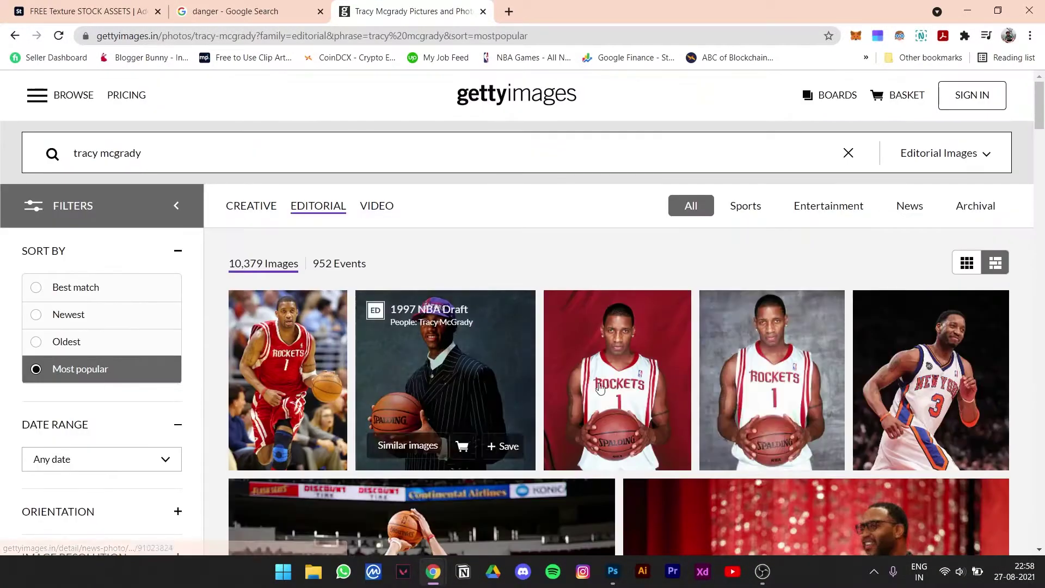
scroll(600, 387, "down", 5)
scroll(436, 327, "up", 5)
Step: Add 'PHOTOSHOOT' to the query and scroll through the empty results
left_click(312, 154)
type("PHOTOSHOOT")
key("Return")
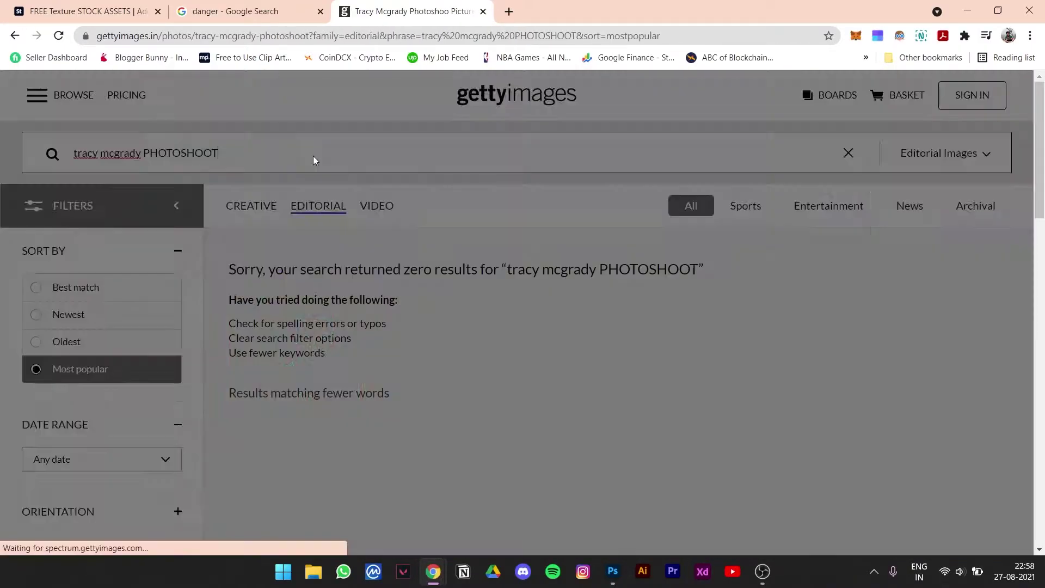
scroll(666, 290, "down", 5)
scroll(665, 289, "down", 10)
scroll(665, 289, "down", 10)
scroll(665, 289, "down", 10)
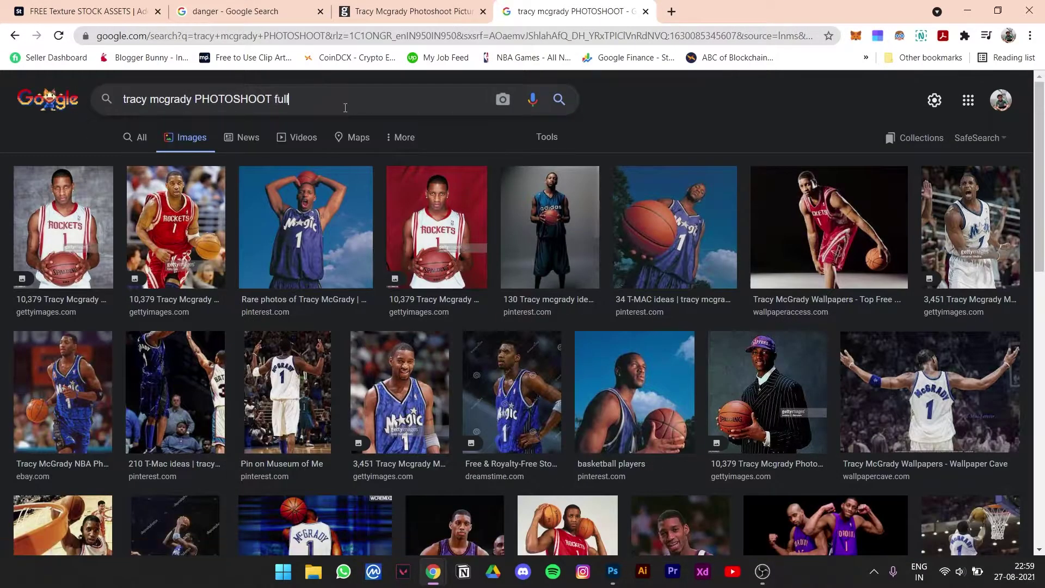
Step: Search Google Images for Tracy McGrady and bring up copy options on a large dribbling photo
key("Return")
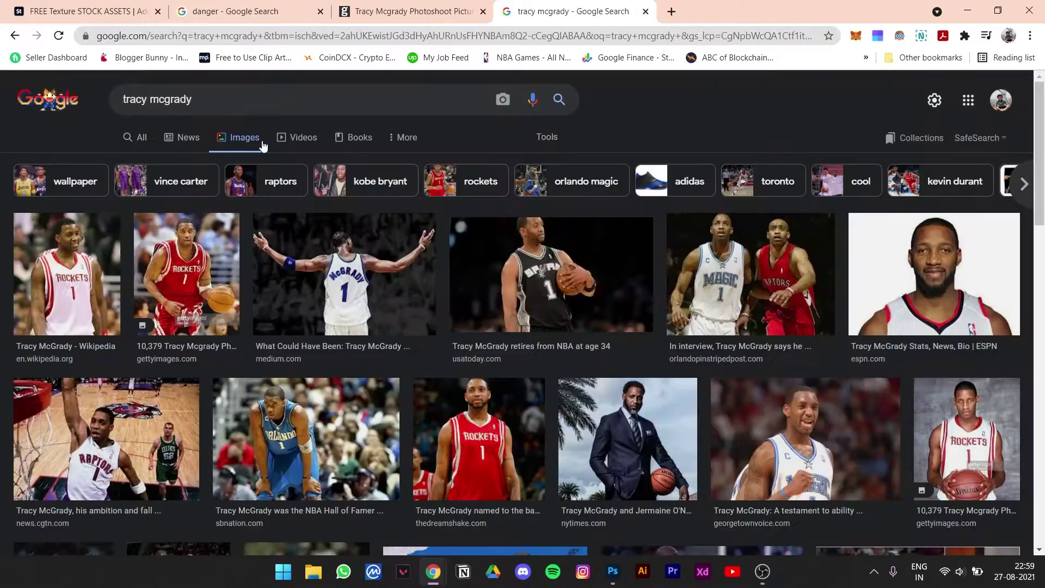
scroll(313, 289, "down", 5)
scroll(313, 289, "down", 5)
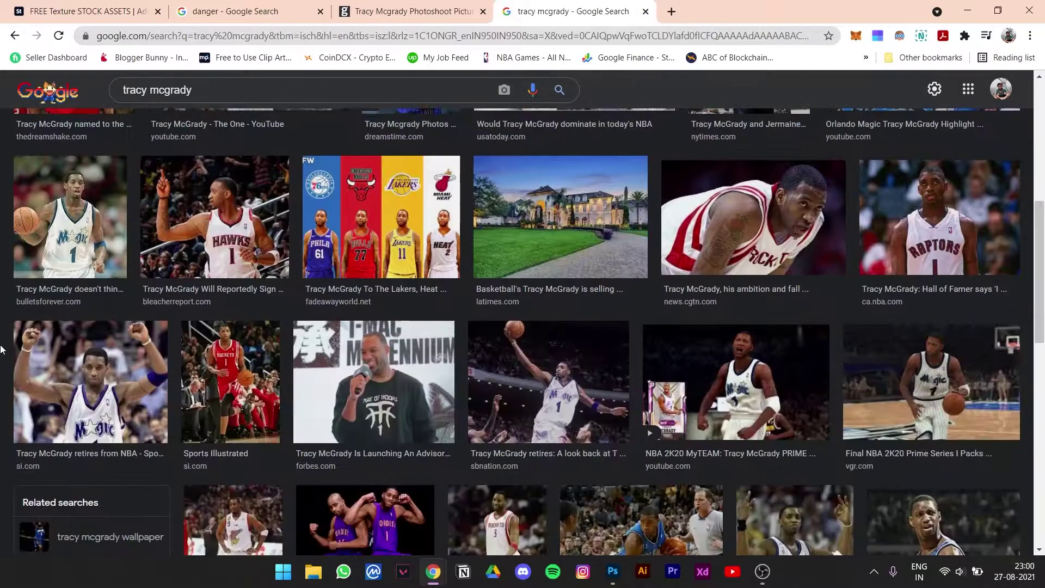
scroll(314, 289, "down", 5)
scroll(1, 348, "down", 5)
scroll(4, 342, "down", 7)
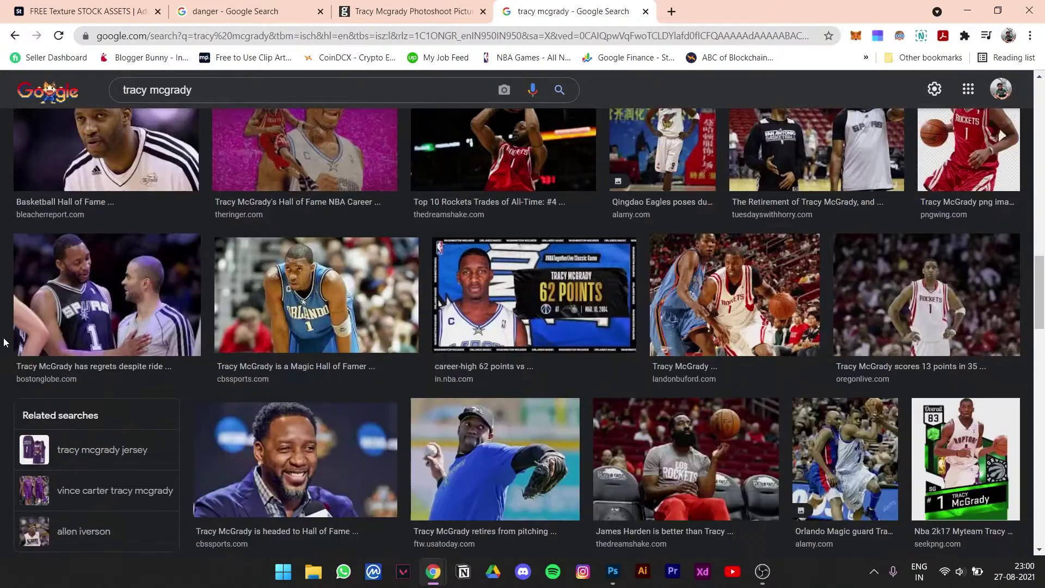
scroll(62, 327, "up", 8)
left_click(63, 430)
right_click(798, 307)
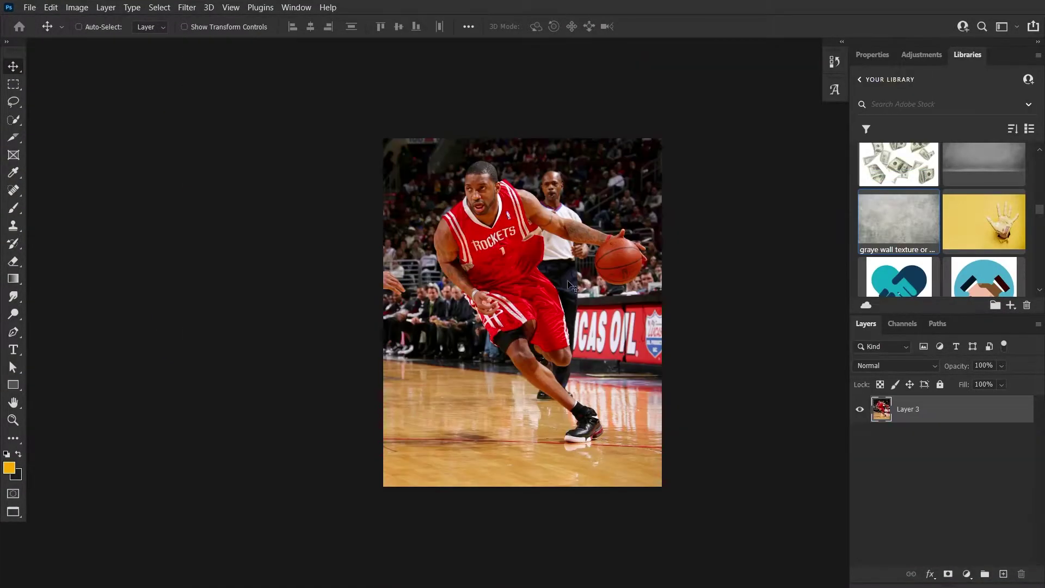
Step: Automatically select the player with Select > Subject
left_click(159, 7)
left_click(179, 159)
scroll(546, 320, "up", 2)
scroll(463, 283, "up", 2)
scroll(396, 250, "up", 2)
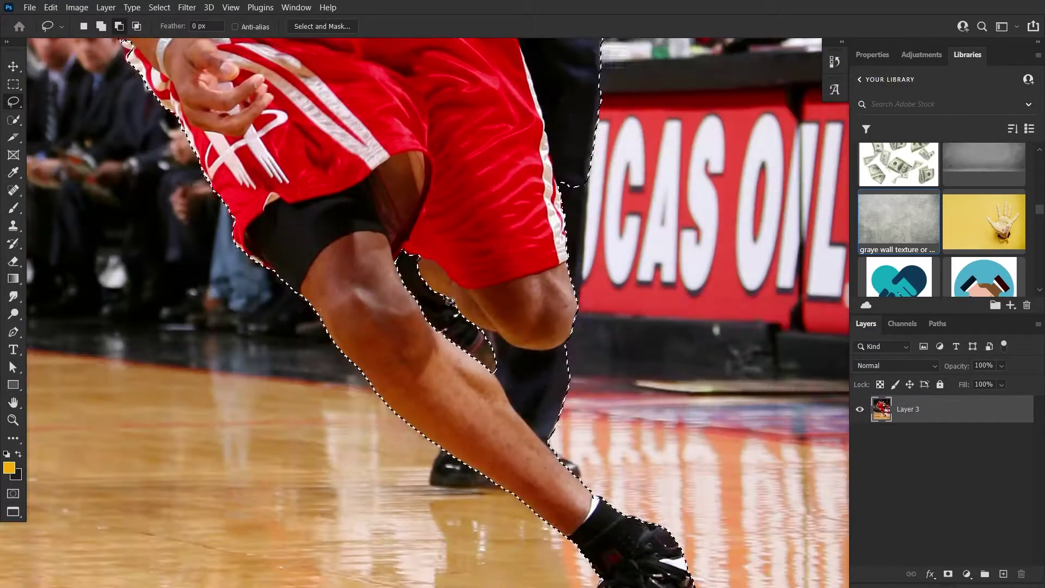
Step: Correct the selection around the player's knee with the Lasso
left_click_drag(341, 195, 387, 253)
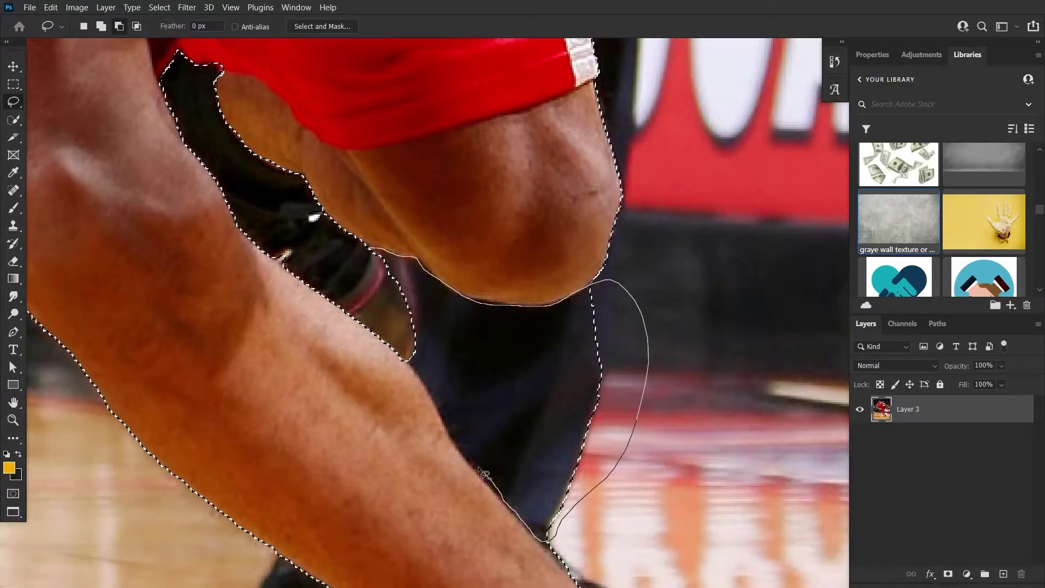
left_click_drag(483, 473, 550, 501)
scroll(385, 222, "up", 2)
scroll(385, 223, "up", 1)
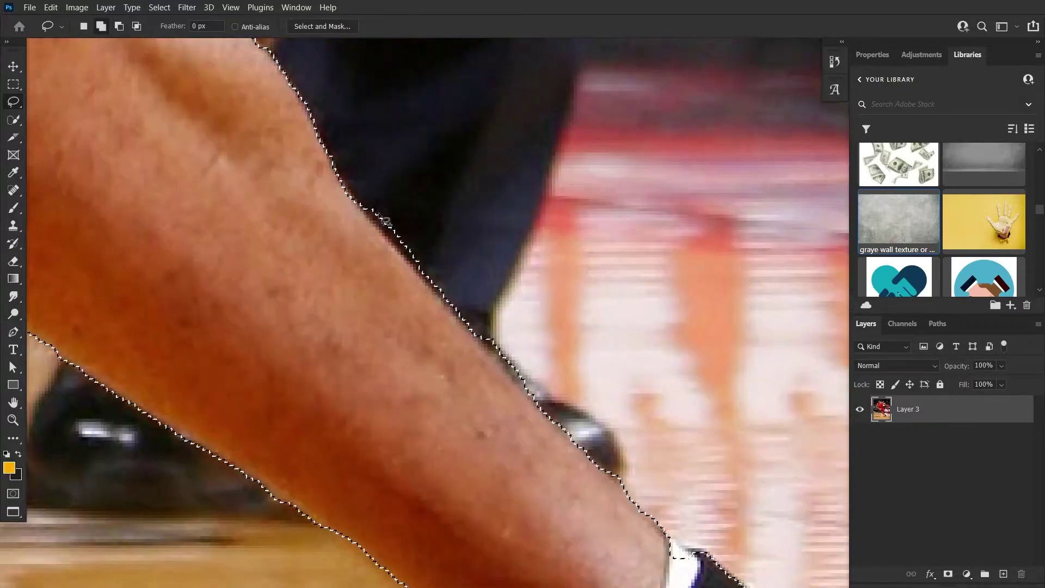
scroll(489, 256, "up", 1)
scroll(537, 274, "down", 2)
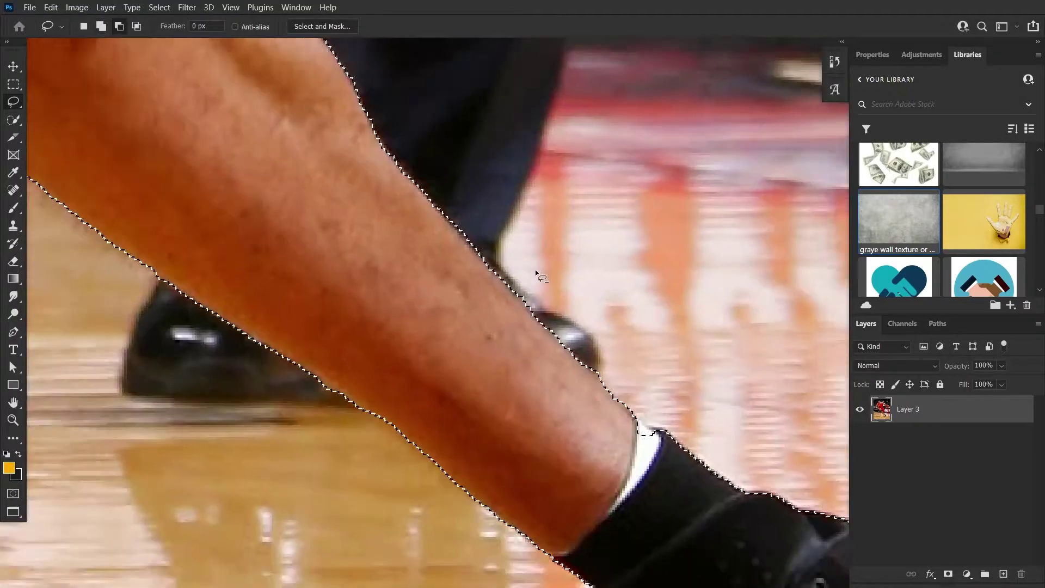
scroll(537, 273, "down", 2)
scroll(598, 381, "up", 3)
Step: Trace the selection along the shoe's bottom edge, the toe and up the leg
left_click_drag(707, 509, 188, 525)
scroll(604, 519, "down", 2)
scroll(381, 523, "up", 2)
scroll(511, 488, "down", 2)
scroll(257, 438, "up", 2)
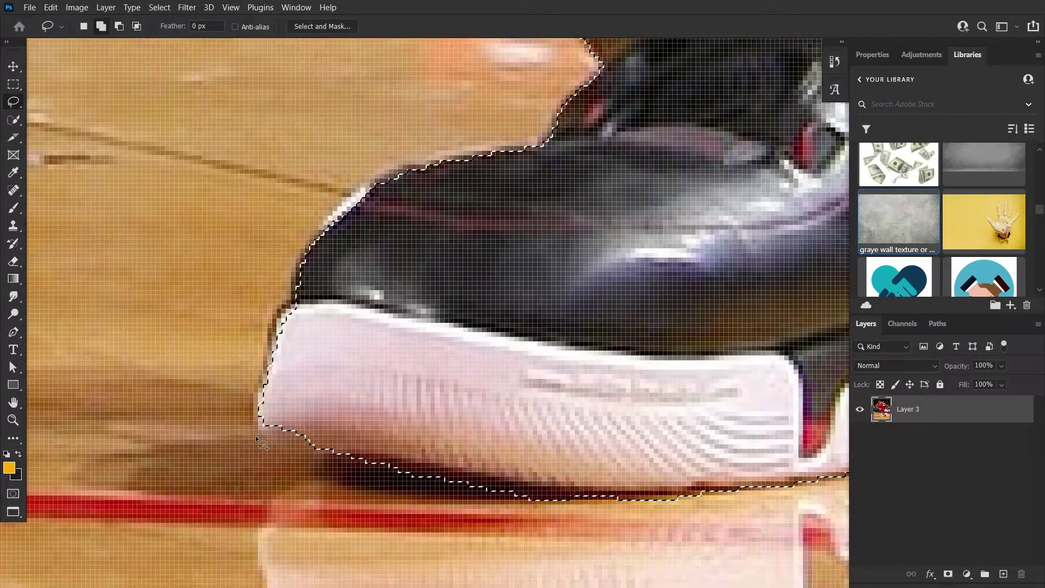
scroll(315, 456, "down", 2)
scroll(348, 266, "up", 2)
left_click_drag(314, 457, 348, 267)
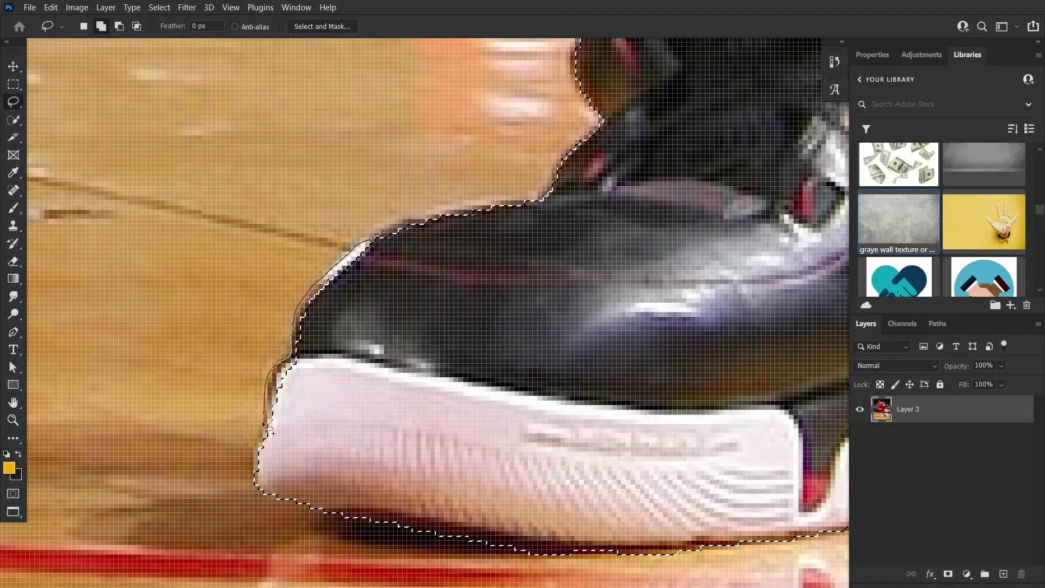
scroll(267, 427, "down", 2)
scroll(414, 378, "up", 2)
mouse_move(266, 427)
left_mouse_down()
mouse_move(211, 239)
mouse_move(577, 231)
left_mouse_up()
scroll(212, 239, "down", 3)
scroll(577, 232, "up", 3)
scroll(393, 228, "down", 2)
Step: Refine the selection around the player's fingers
key("w")
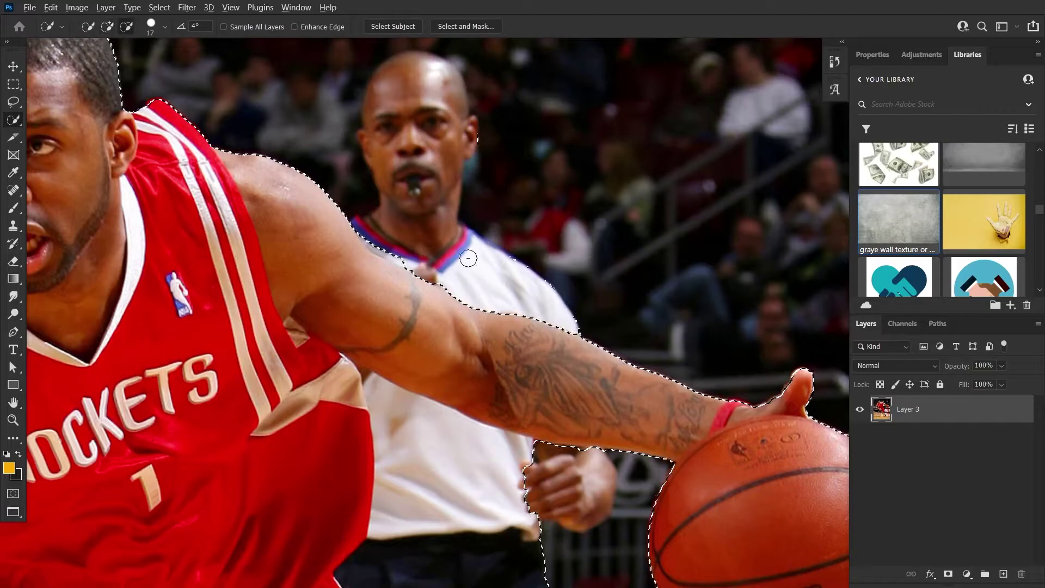
scroll(408, 218, "up", 3)
key("l")
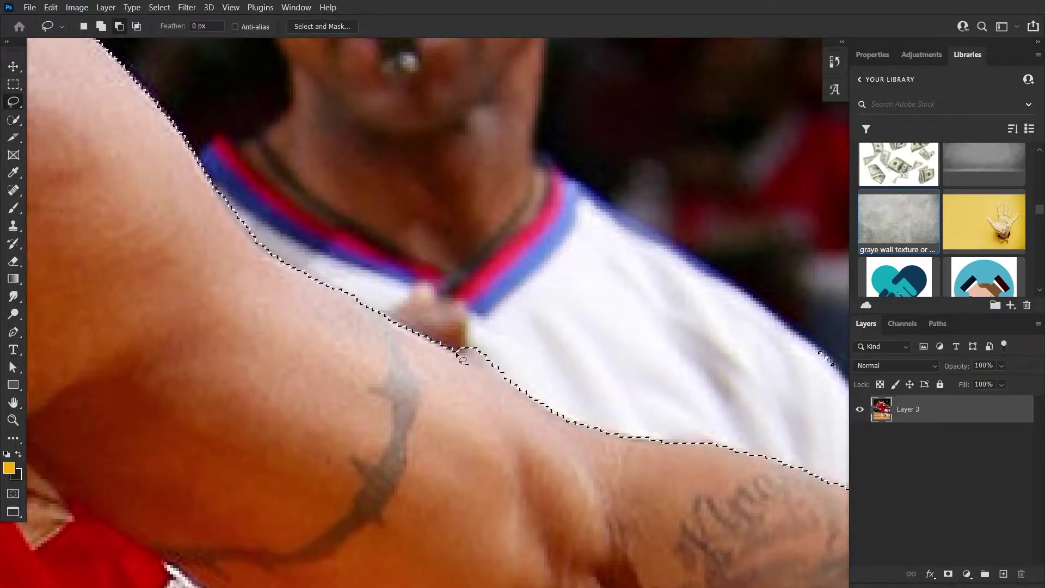
scroll(463, 359, "down", 3)
scroll(625, 250, "up", 3)
left_click_drag(462, 359, 625, 251)
scroll(591, 258, "down", 3)
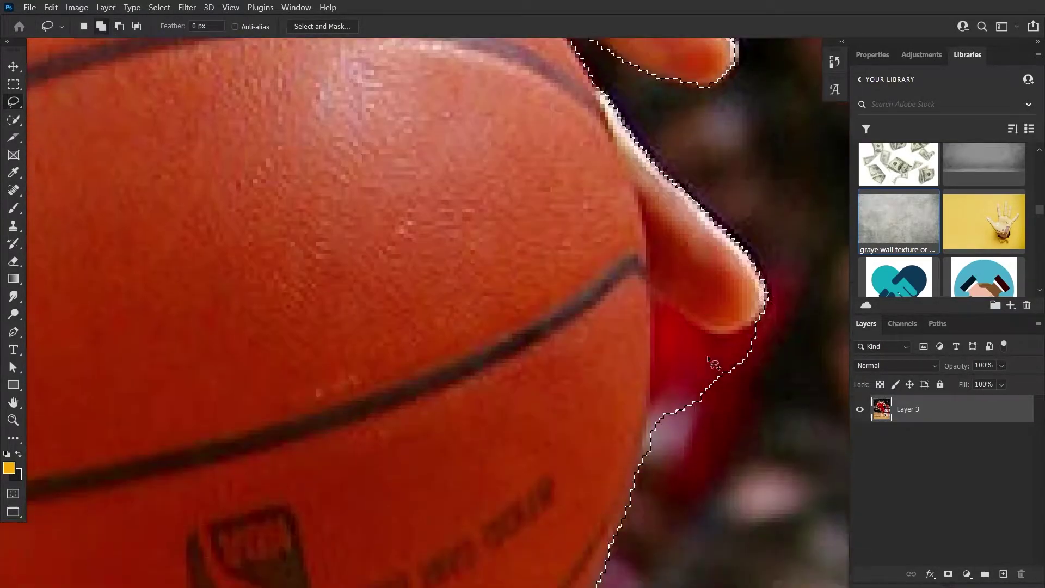
scroll(724, 318, "up", 3)
scroll(657, 379, "down", 3)
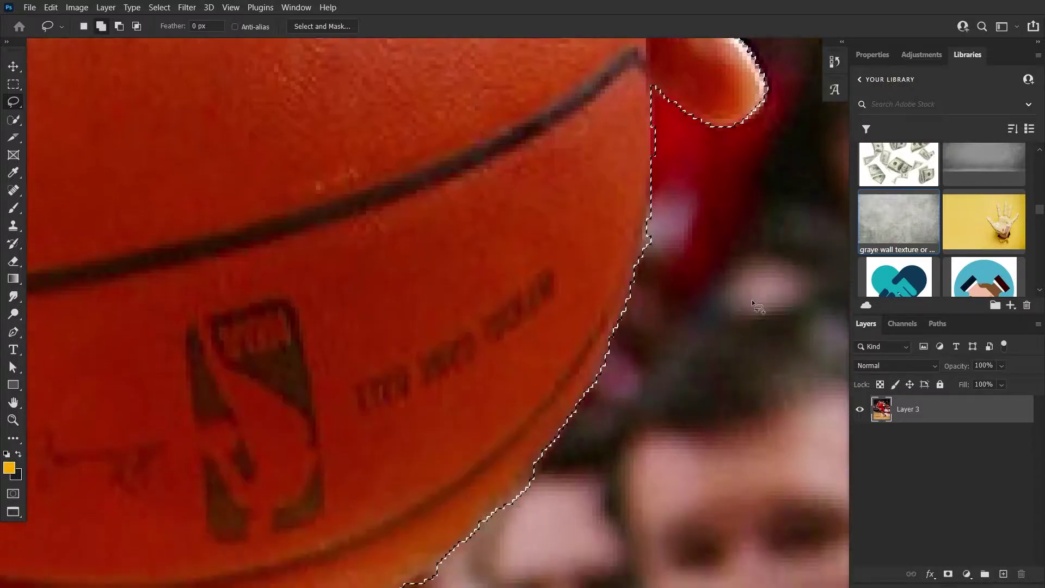
scroll(657, 379, "down", 3)
Step: Fix the selection along the wristband and add a layer mask to Layer 3
right_click(13, 120)
left_click(55, 131)
scroll(528, 254, "down", 2)
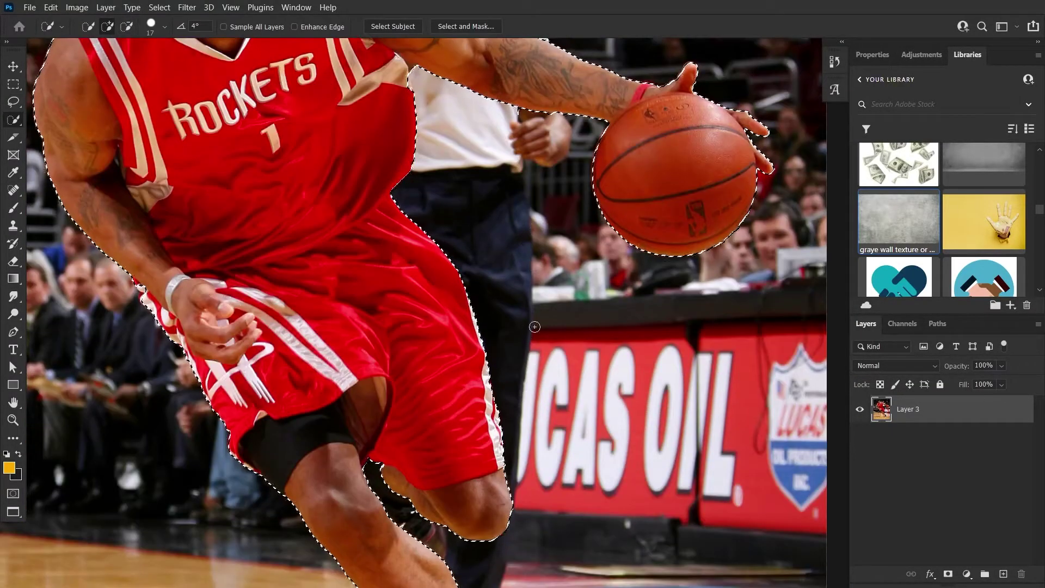
scroll(77, 376, "up", 3)
scroll(288, 263, "up", 3)
key("l")
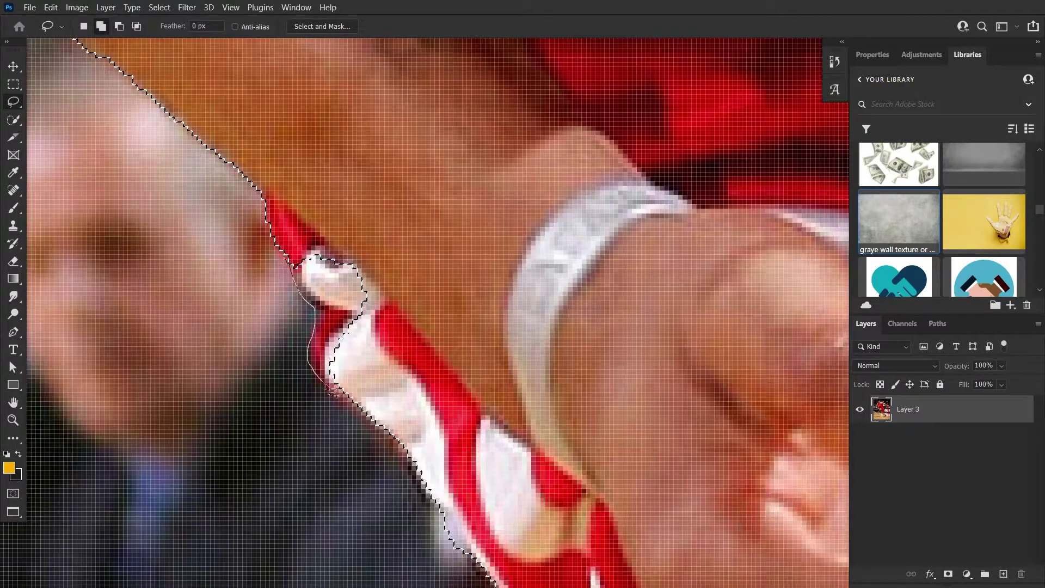
left_click_drag(444, 569, 301, 212)
left_click_drag(382, 375, 383, 376)
scroll(382, 375, "down", 3)
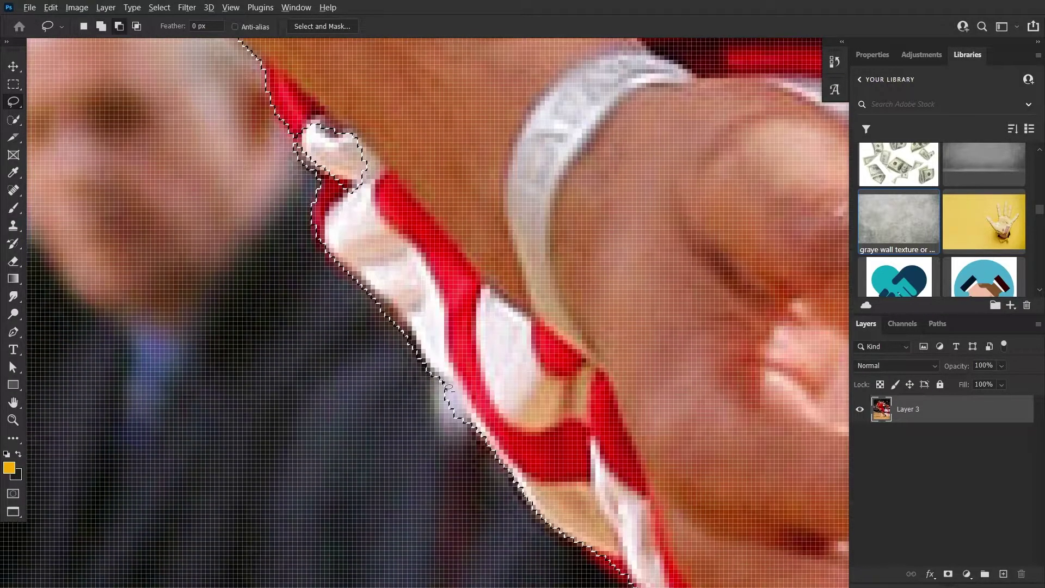
scroll(383, 376, "down", 3)
scroll(382, 375, "down", 3)
left_click(948, 574)
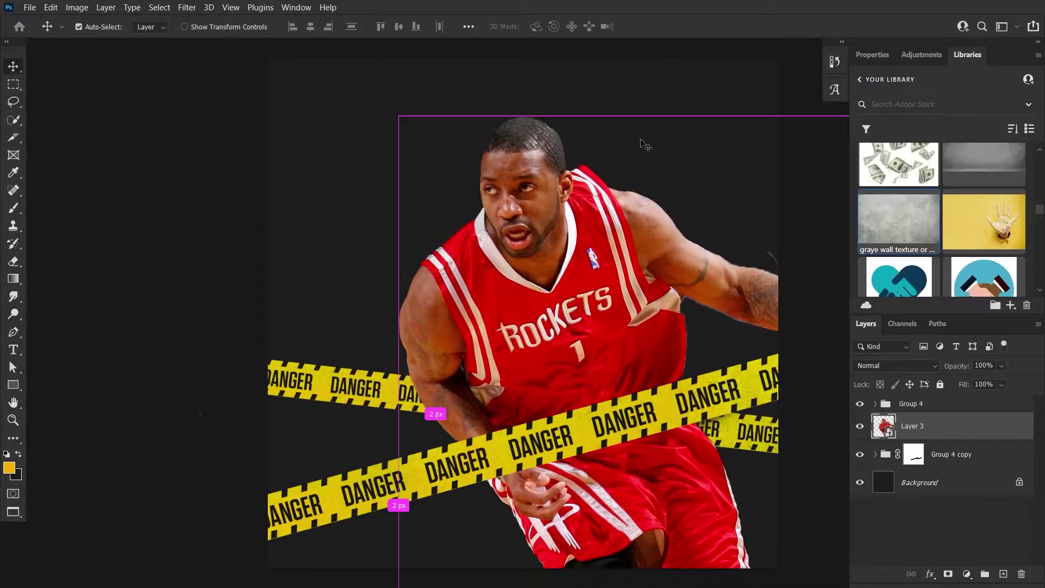
Step: Scale the player layer down to about 55% and commit
key("ctrl+t")
left_click_drag(630, 117, 530, 161)
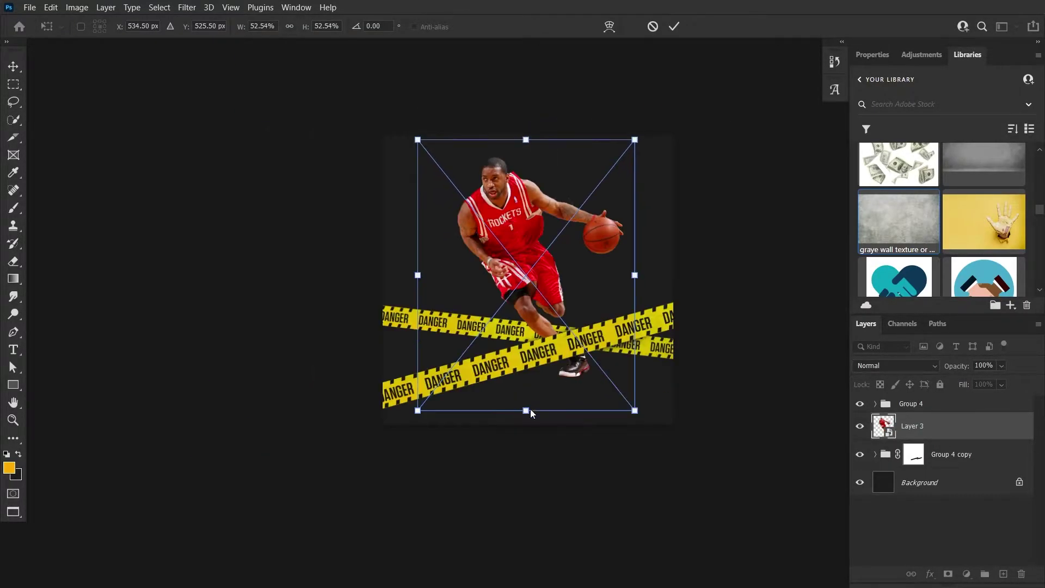
key("Return")
Step: Shrink the lower danger tape group to about 82% and move it beneath the player's legs
key("alt+bracketleft")
key("ctrl+t")
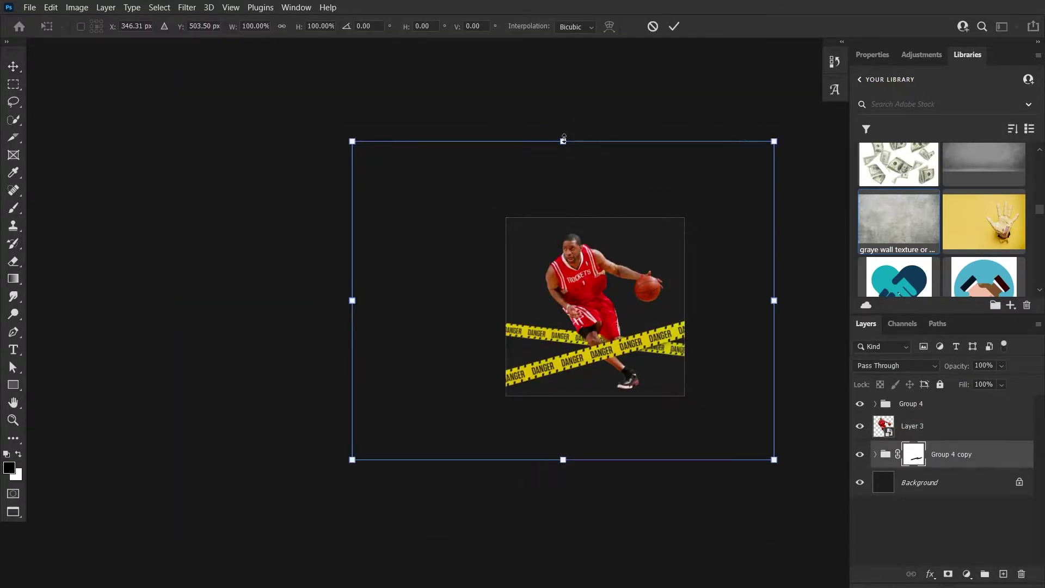
left_click_drag(562, 140, 562, 198)
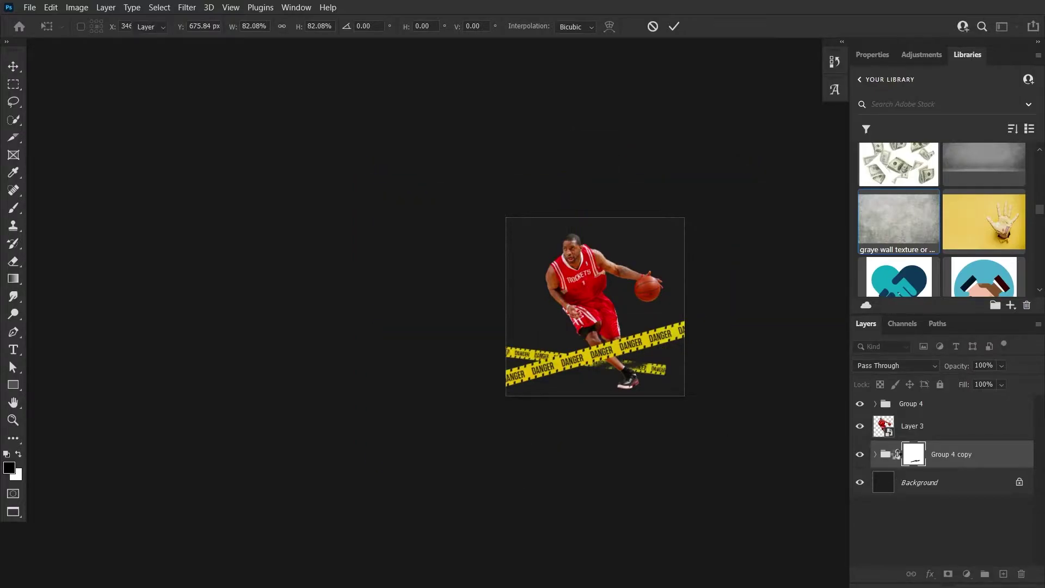
key("ctrl+plus")
key("ctrl+plus")
left_click_drag(479, 311, 513, 334)
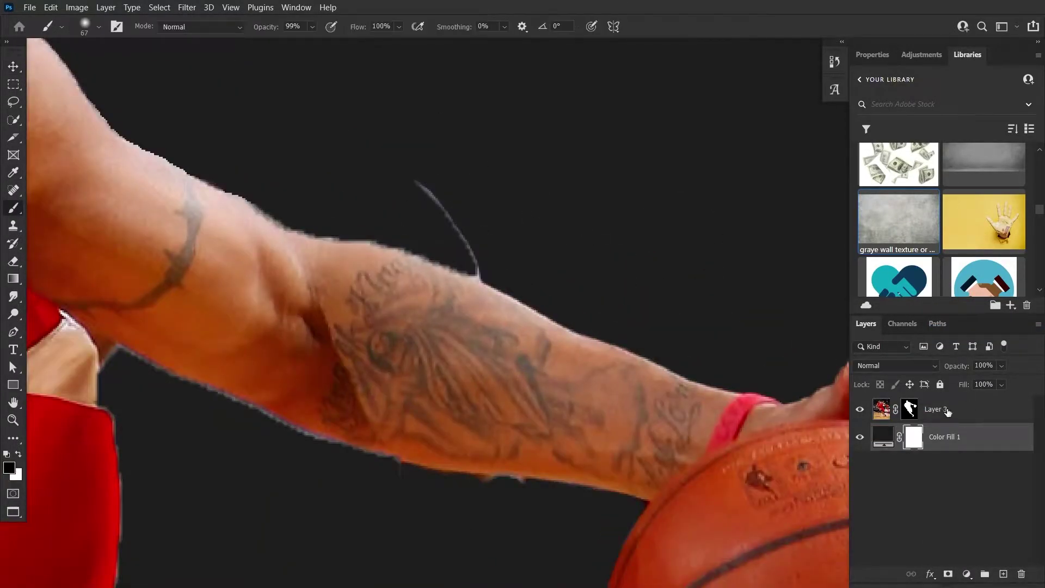
Step: Clean up Layer 3's mask along the arm with a small brush, then load the mask as a selection
left_click(947, 412)
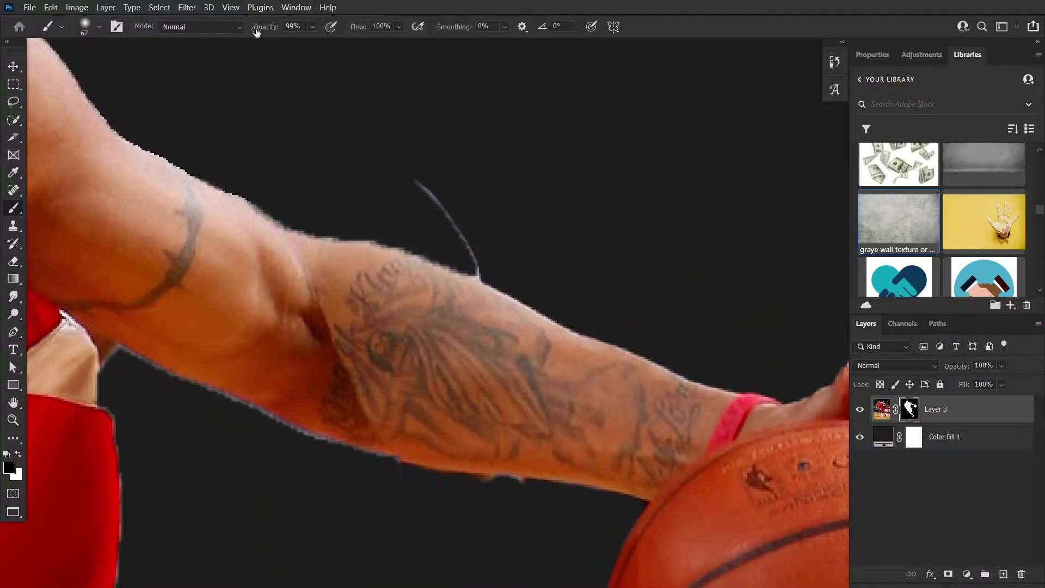
scroll(450, 431, "up", 1)
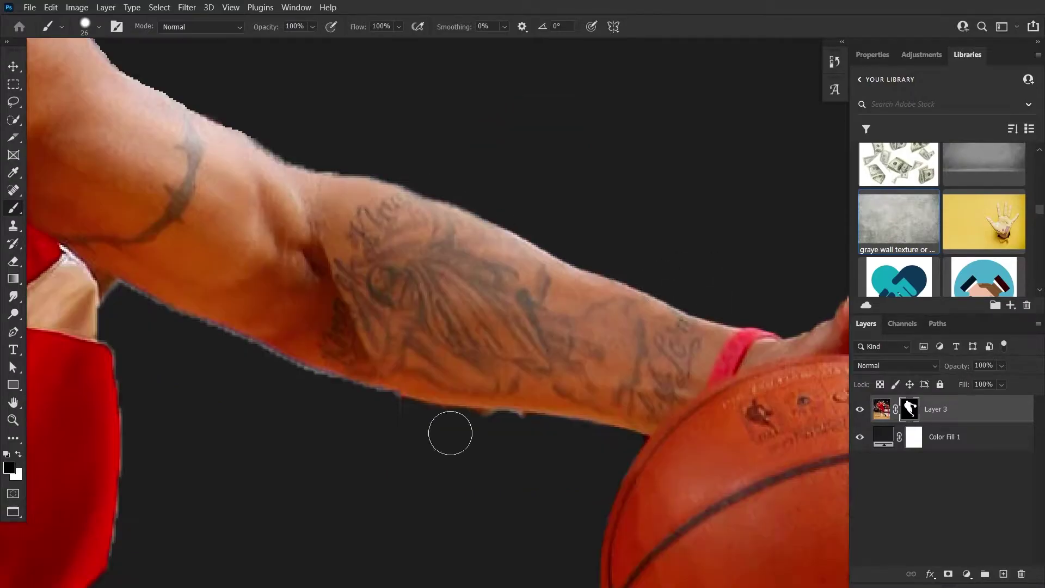
scroll(467, 432, "up", 2)
scroll(184, 307, "left", 3)
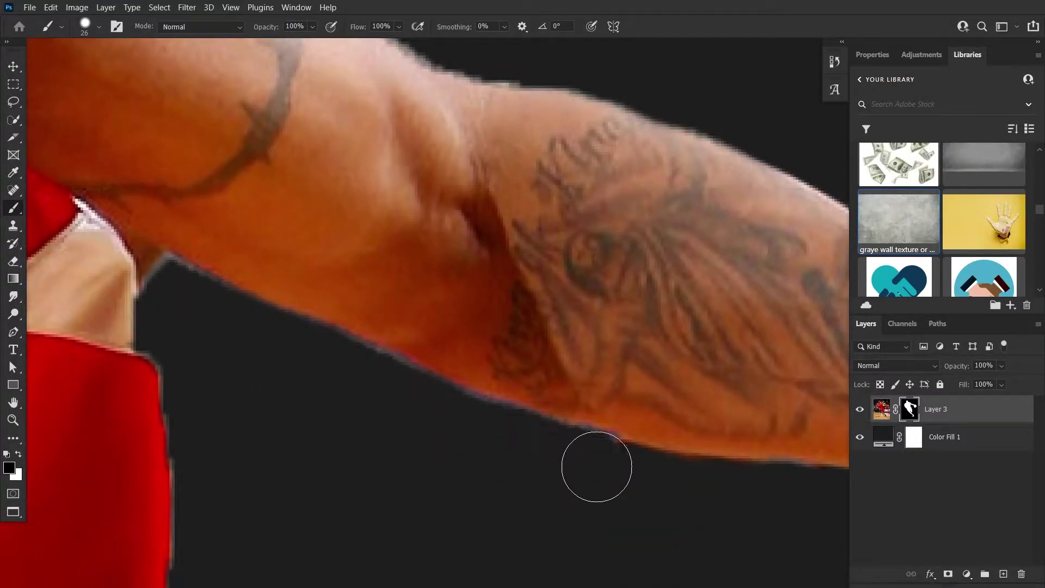
scroll(191, 256, "up", 3)
key("bracketleft")
key("bracketleft")
key("bracketleft")
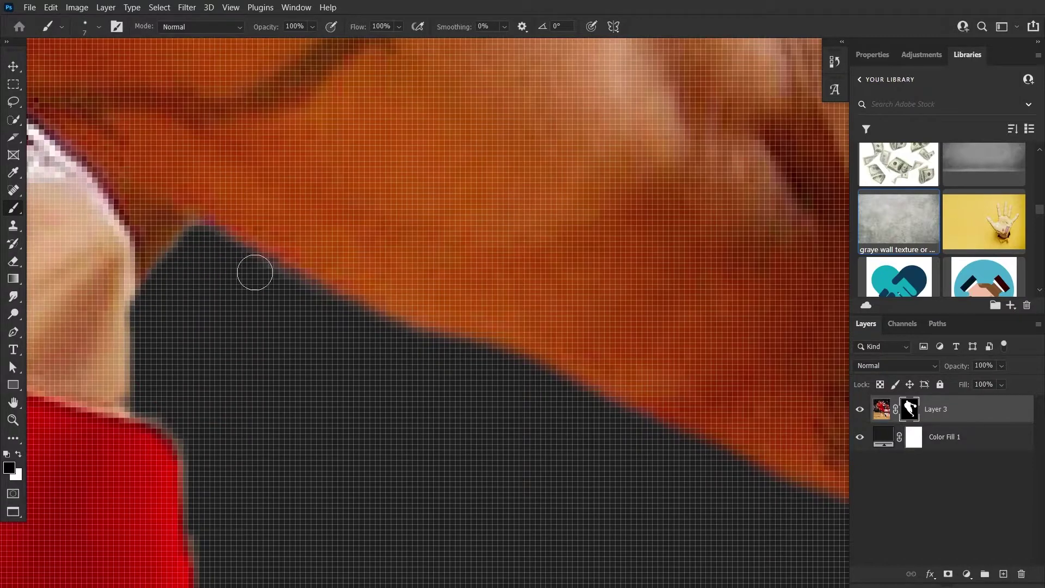
scroll(255, 273, "down", 5)
left_click(909, 409, "ctrl")
left_click(160, 7)
Step: Confirm the contracted selection, delete the colour fill backdrop, and place the tape as a second crossing band
key("Return")
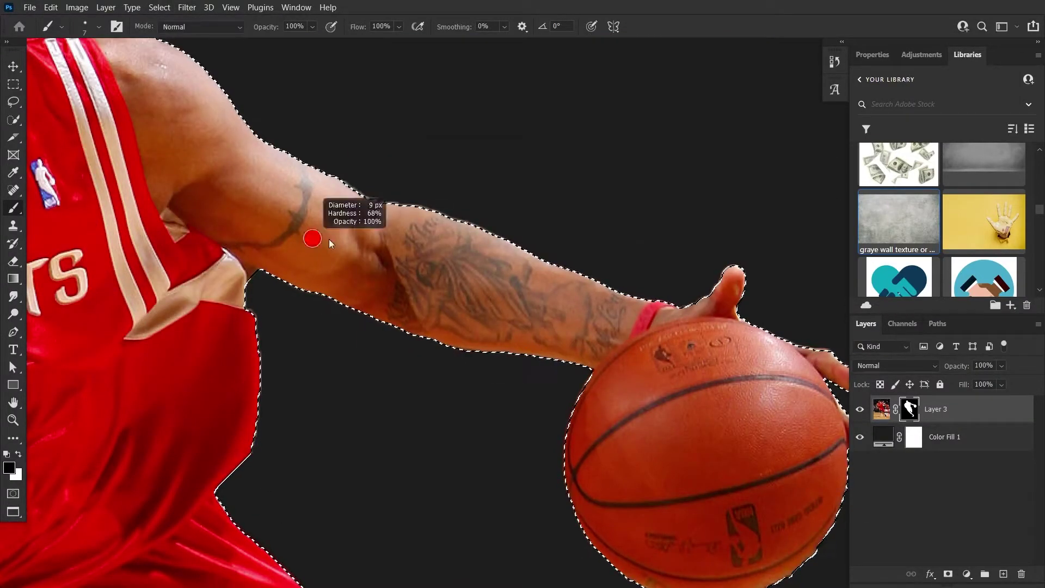
scroll(330, 244, "down", 2)
key("ctrl+0")
left_click(954, 436)
key("Delete")
key("Tab")
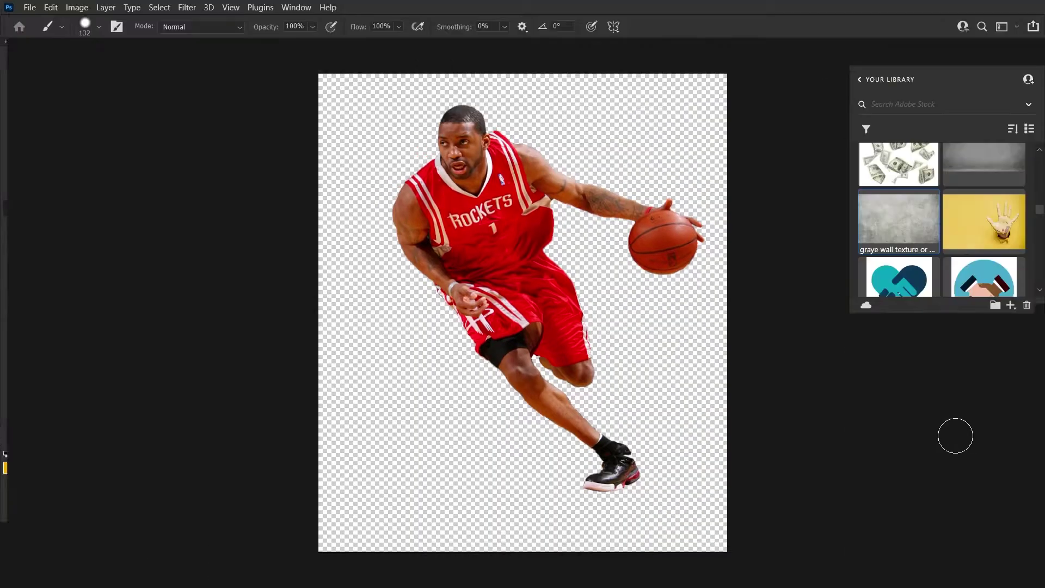
key("Tab")
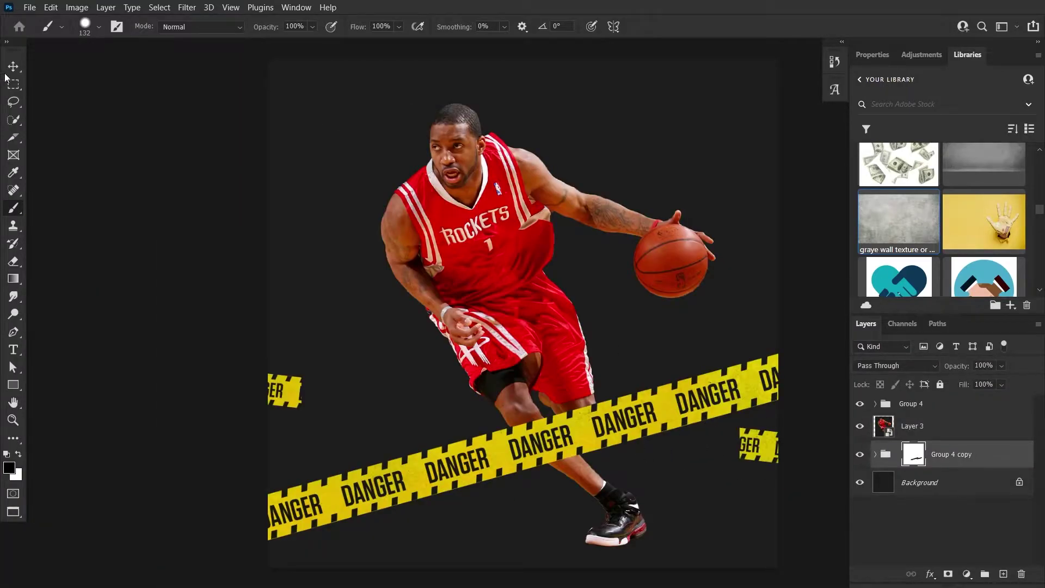
left_click_drag(368, 369, 693, 446)
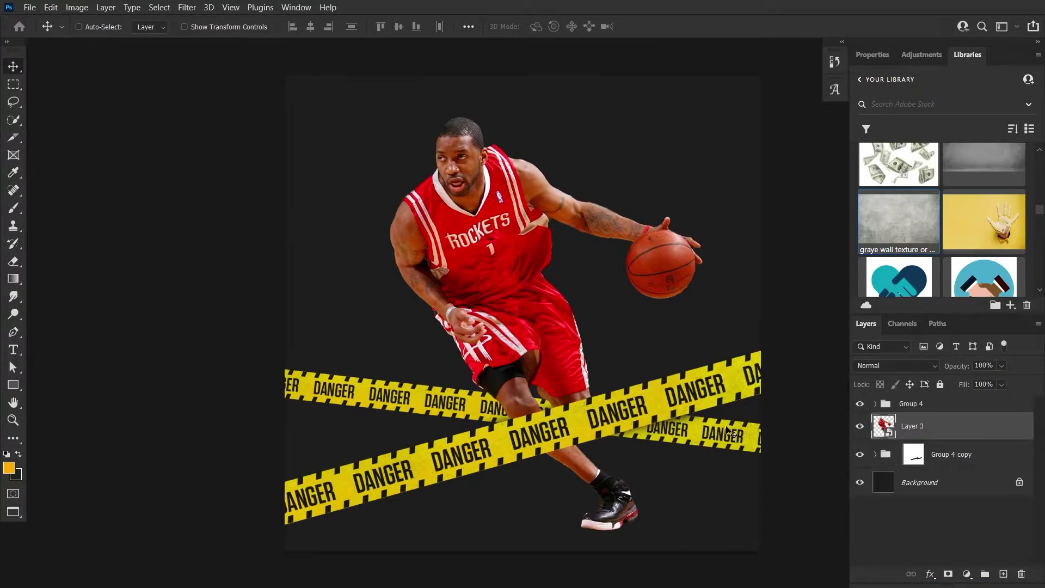
Step: Apply a Camera Raw filter, then add a clipped Multiply Levels layer with an inverted mask
left_click(187, 7)
left_click(223, 101)
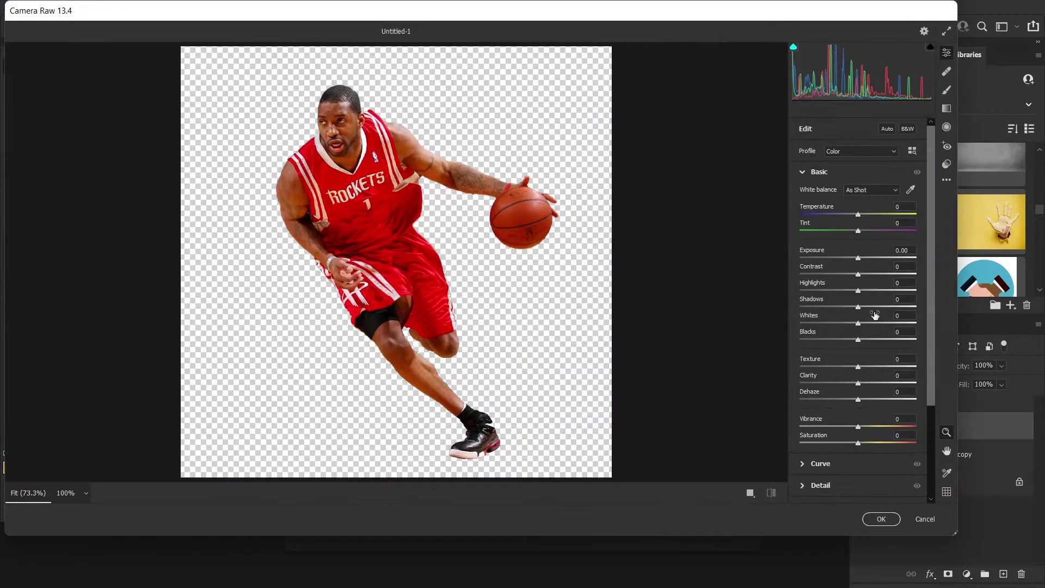
left_click(882, 518)
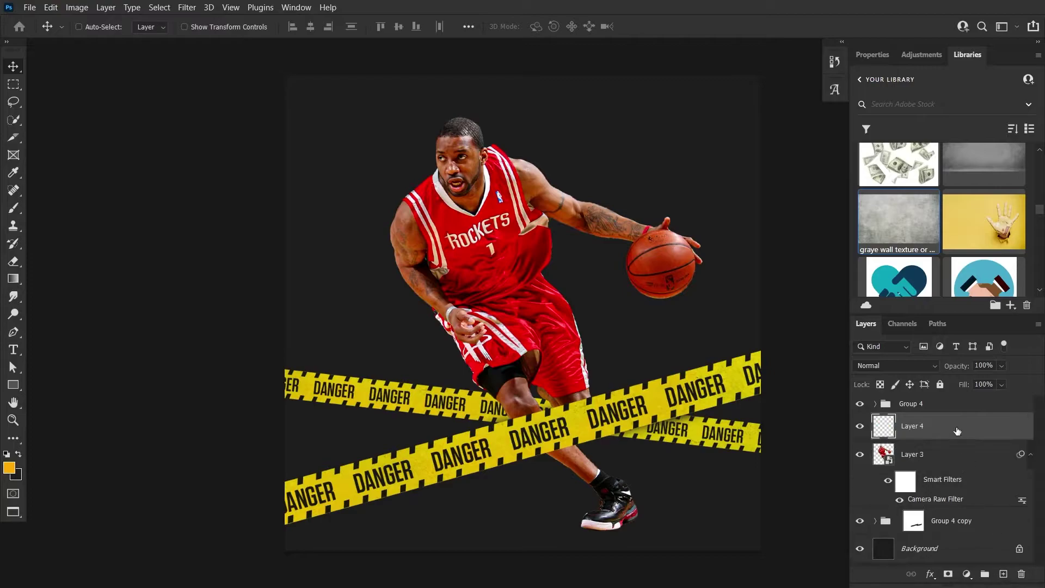
left_click(968, 432)
left_click(895, 366)
left_click(871, 406)
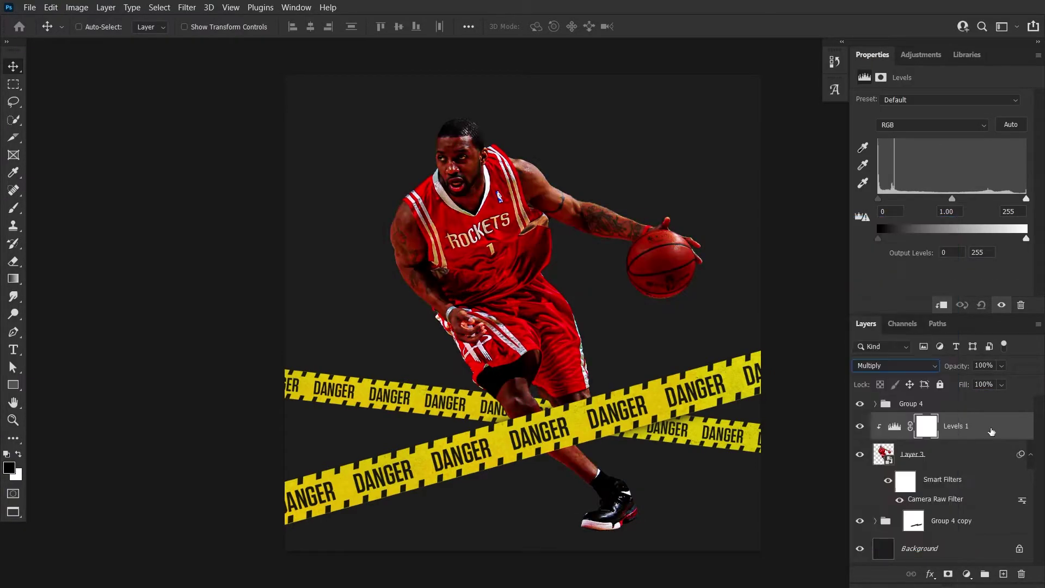
left_click(927, 426)
key("ctrl+i")
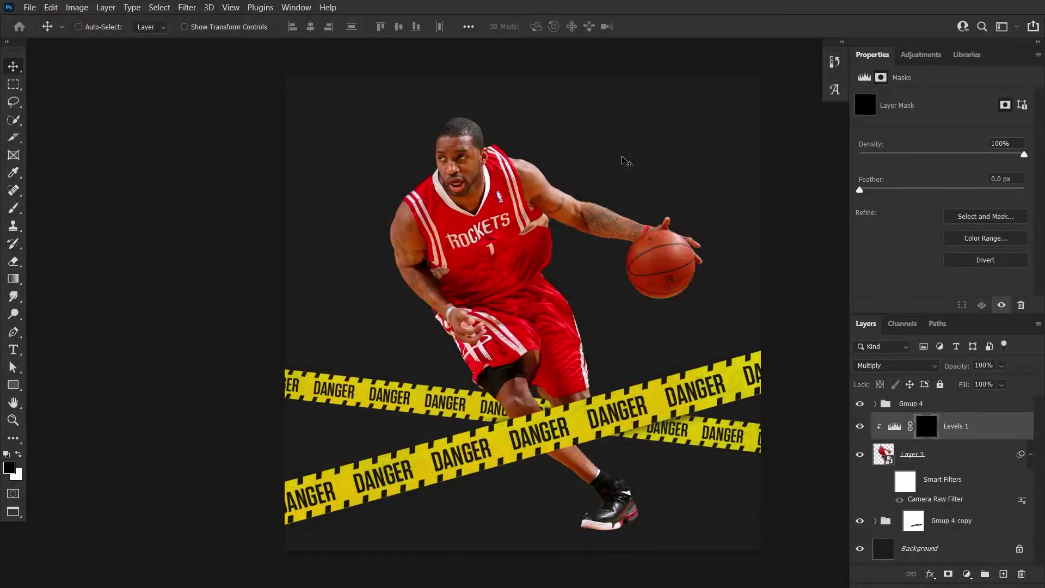
Step: Paint white on the Levels 1 mask to reveal shading on the face, shoulder and arm
scroll(463, 199, "up", 3)
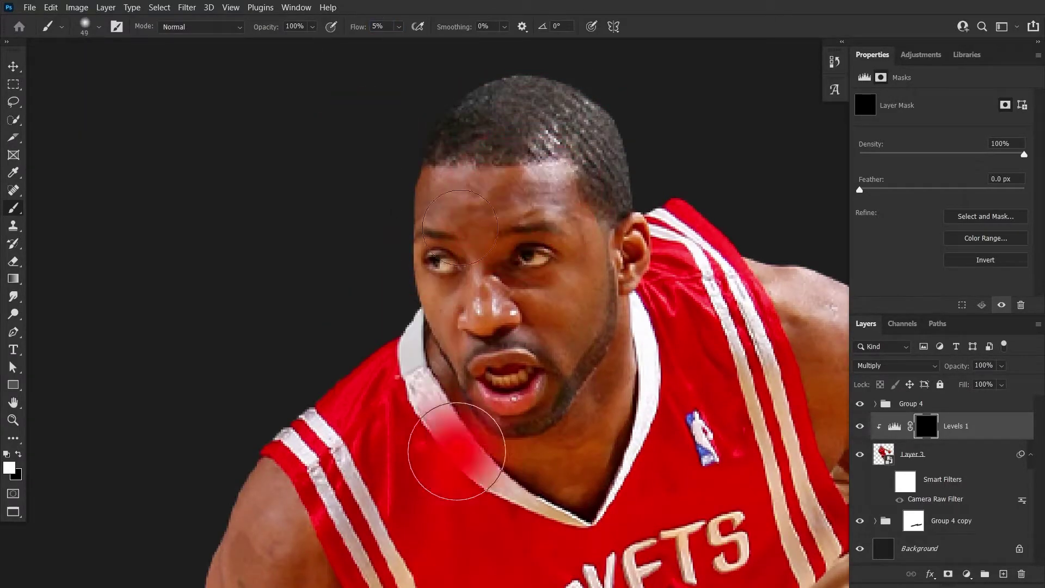
scroll(449, 189, "up", 2)
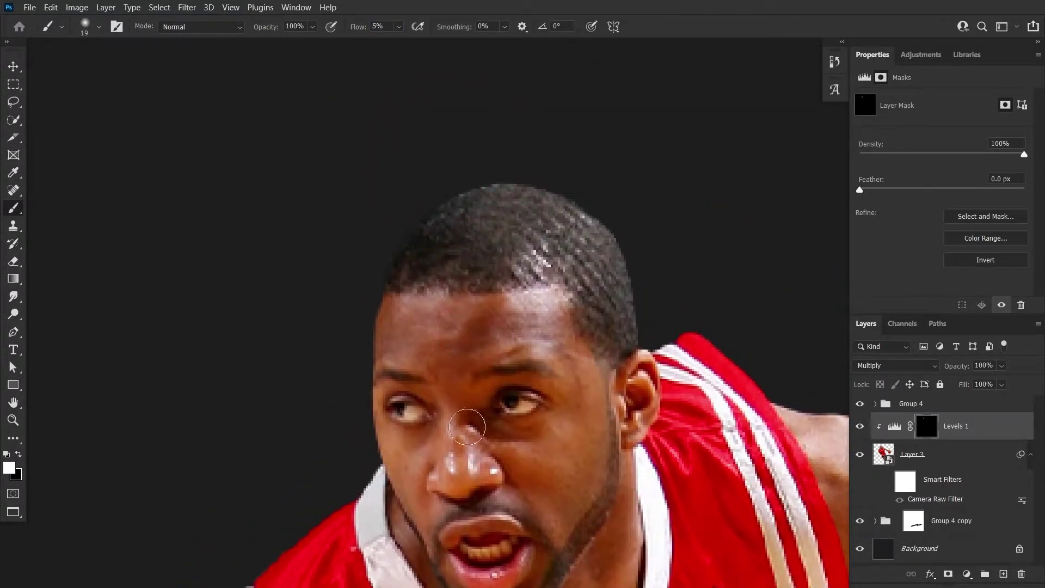
scroll(404, 313, "down", 3)
scroll(371, 305, "up", 1)
scroll(647, 401, "down", 3)
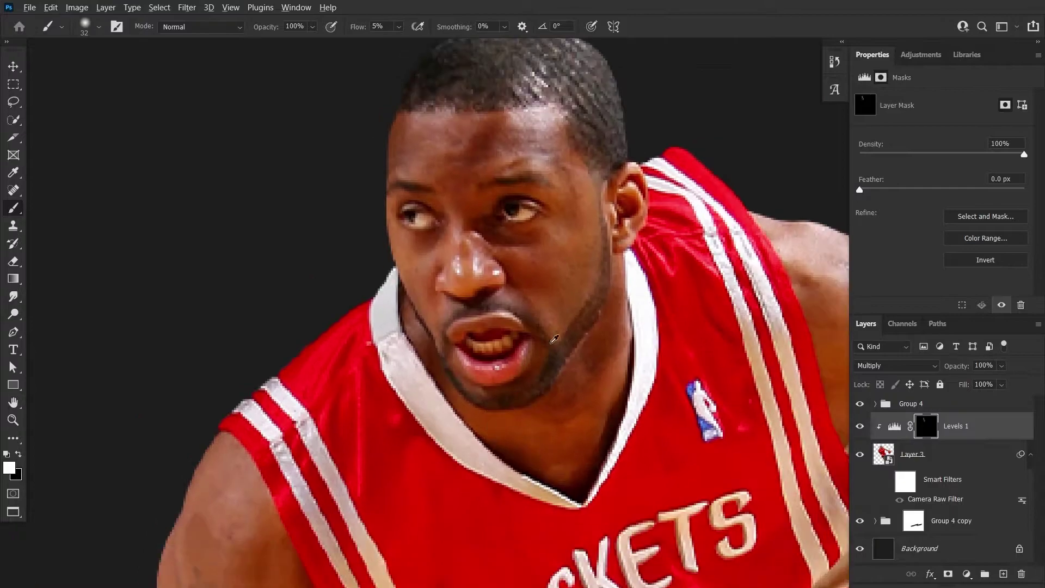
scroll(647, 401, "down", 2)
scroll(642, 291, "up", 4)
scroll(520, 317, "up", 2)
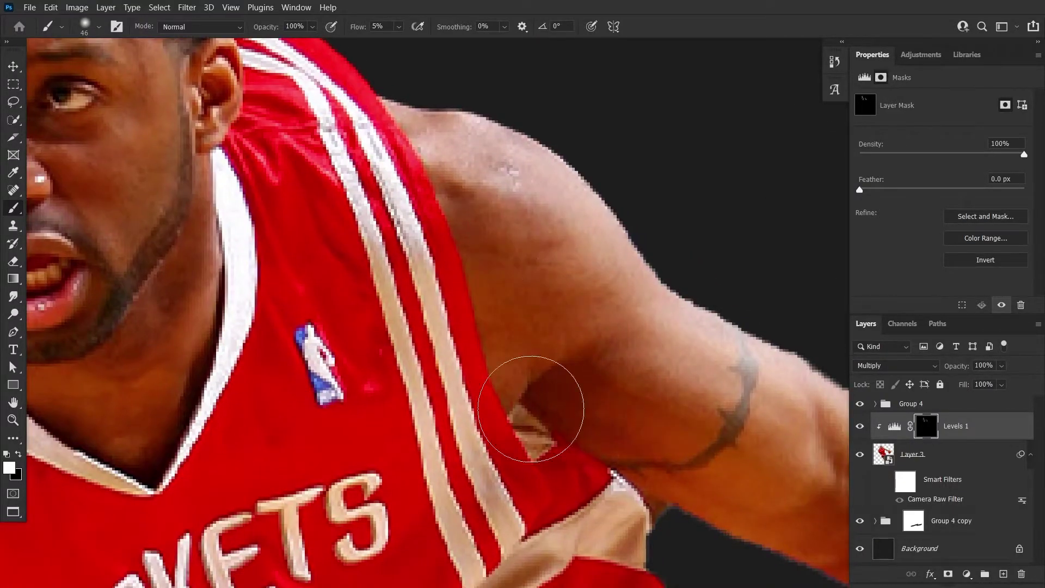
scroll(532, 409, "down", 3)
scroll(532, 408, "right", 5)
scroll(432, 303, "down", 2)
scroll(432, 303, "right", 3)
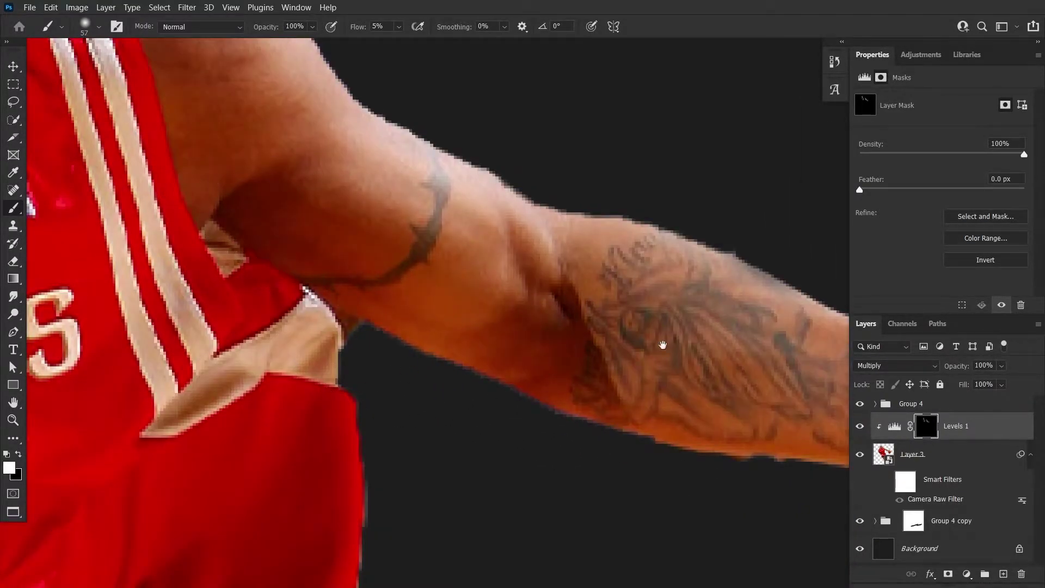
scroll(664, 375, "right", 5)
scroll(668, 402, "down", 5)
scroll(680, 424, "up", 1)
scroll(367, 517, "up", 4)
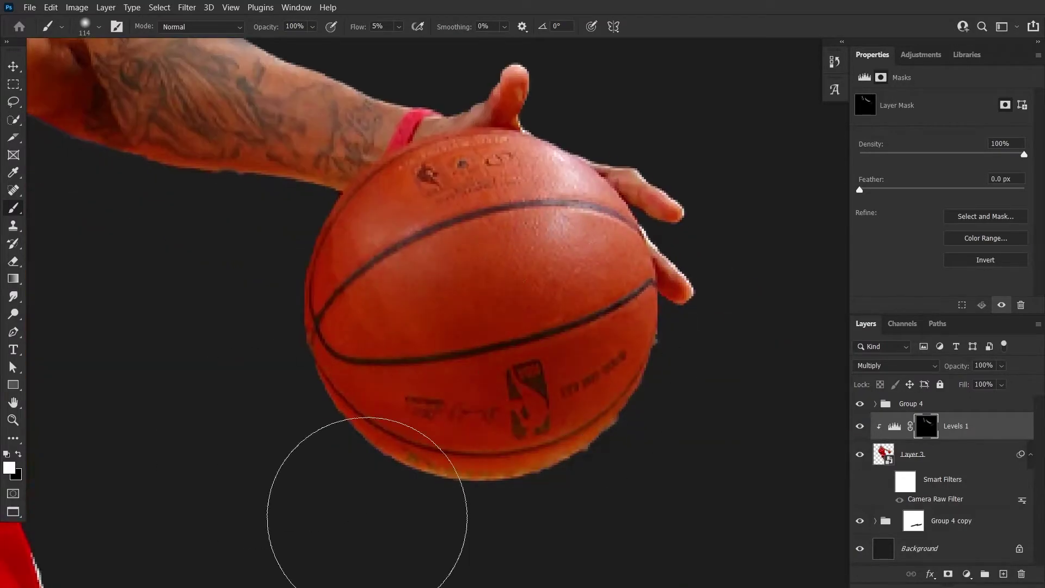
Step: Add a Curves adjustment layer clipped to the player
key("ctrl+0")
left_click(967, 574)
left_click(958, 402)
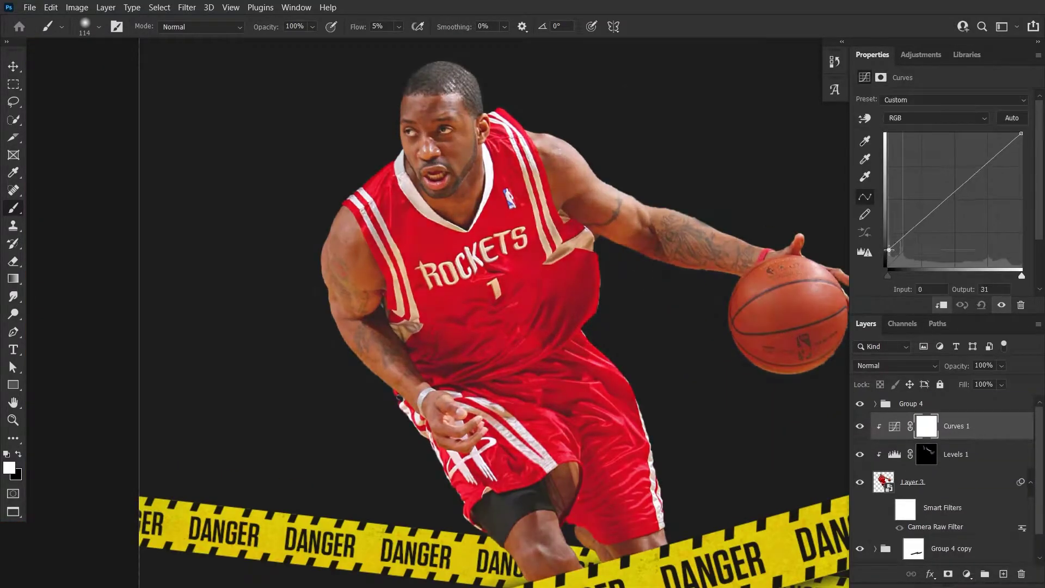
Step: Lift the Curves black point and move Levels 1 above Curves 1
left_click_drag(887, 268, 886, 262)
scroll(279, 278, "down", 3)
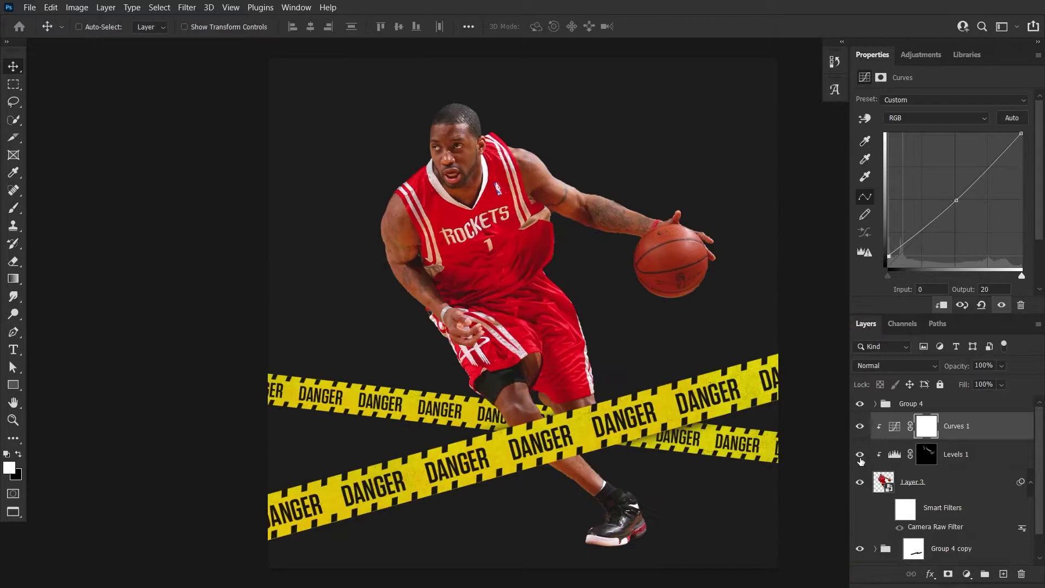
left_click_drag(957, 454, 957, 420)
scroll(638, 281, "up", 4)
Step: Brush white on the Levels 1 mask to extend shadow over torso, arm, legs and sneaker
key("b")
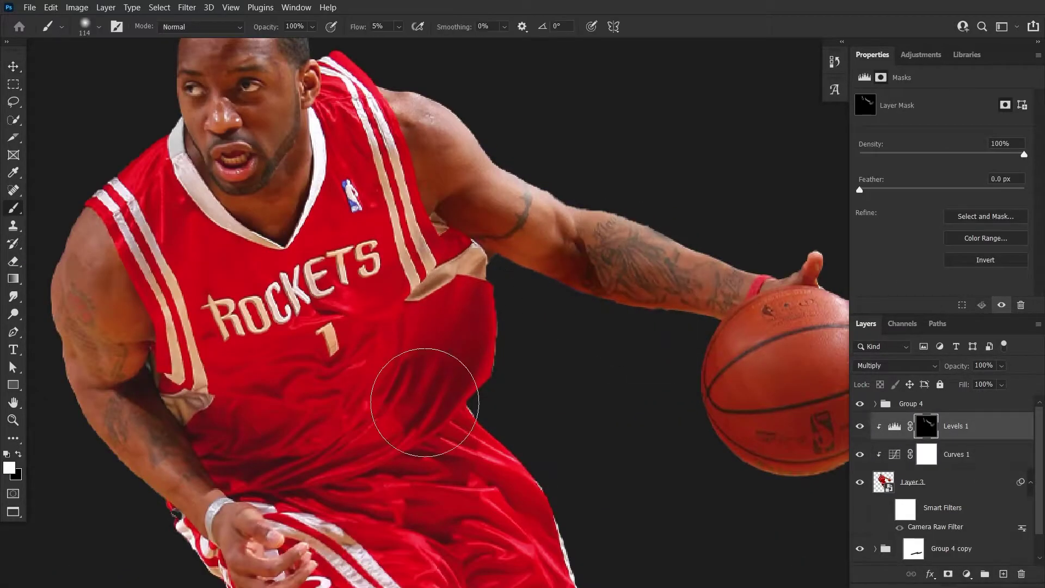
scroll(323, 404, "down", 3)
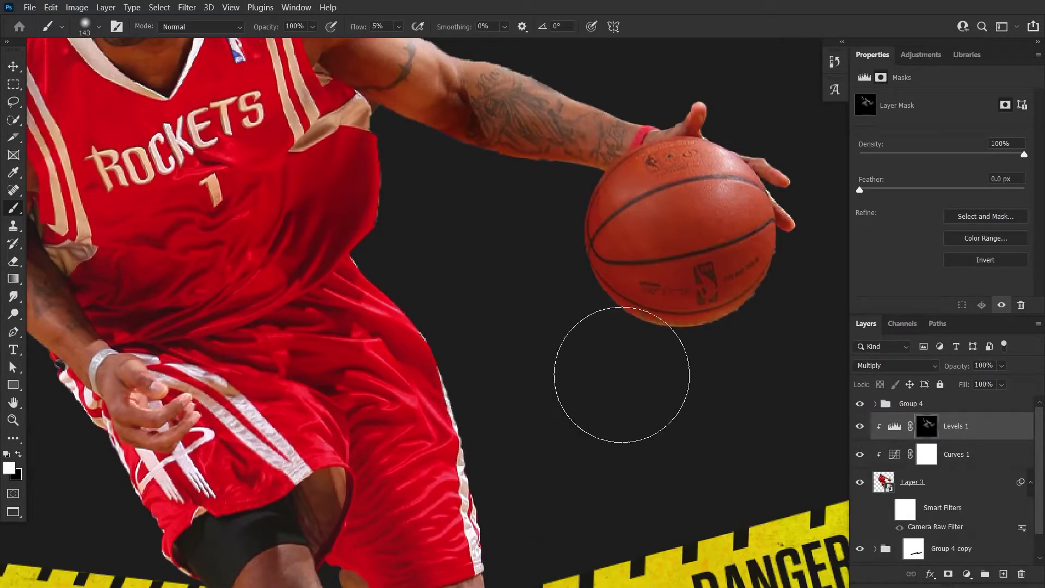
scroll(622, 374, "up", 3)
scroll(315, 234, "up", 2)
key("[")
key("[")
key("[")
scroll(516, 428, "down", 2)
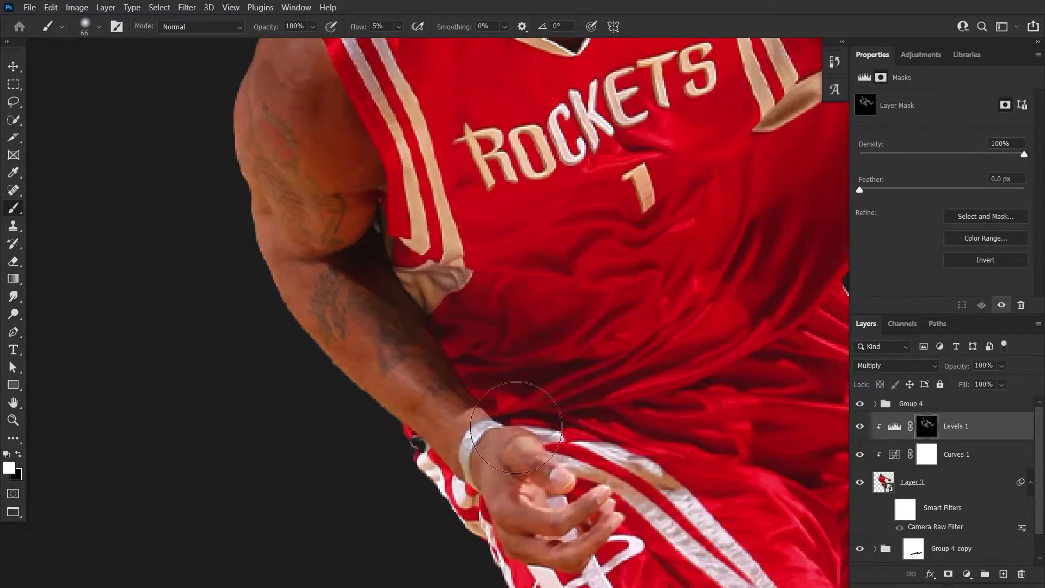
scroll(516, 427, "down", 3)
scroll(630, 463, "down", 2)
Step: Hide the front DANGER tape group and refine the shadow painting with a smaller brush
left_click(860, 406)
scroll(548, 348, "down", 3)
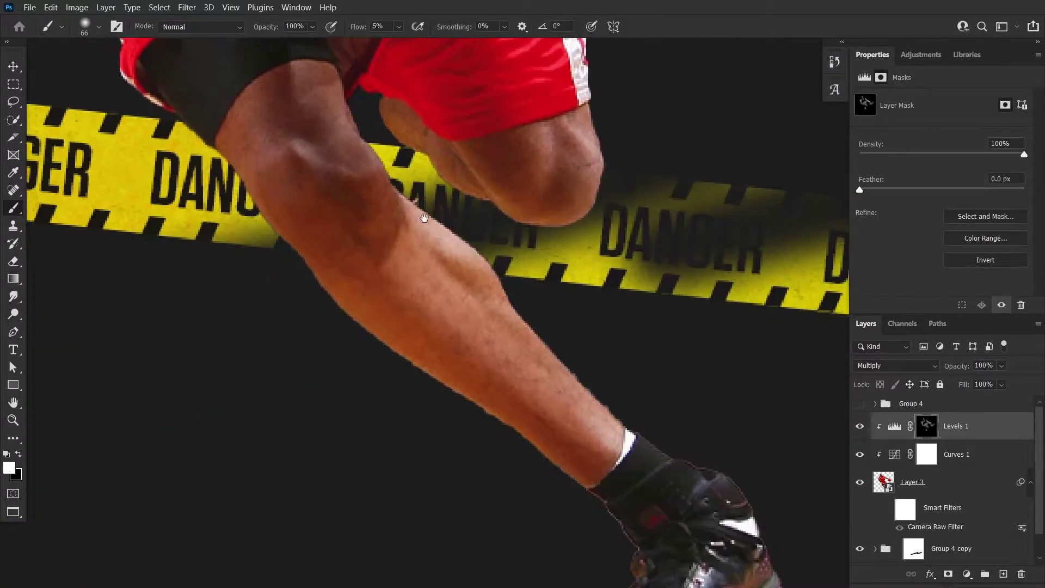
key("[")
key("[")
key("[")
scroll(432, 318, "up", 3)
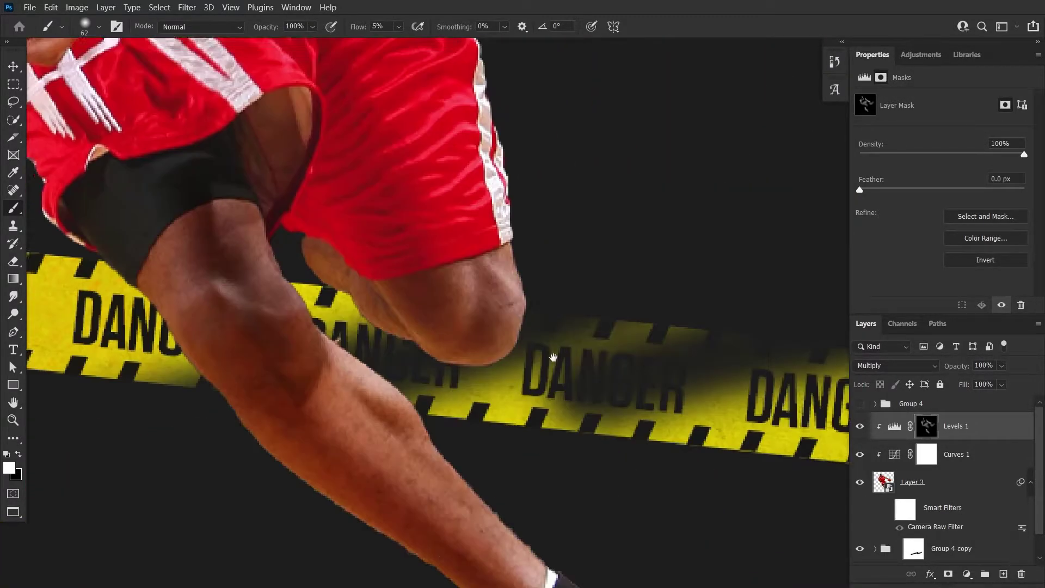
scroll(466, 314, "up", 1)
scroll(542, 377, "up", 2)
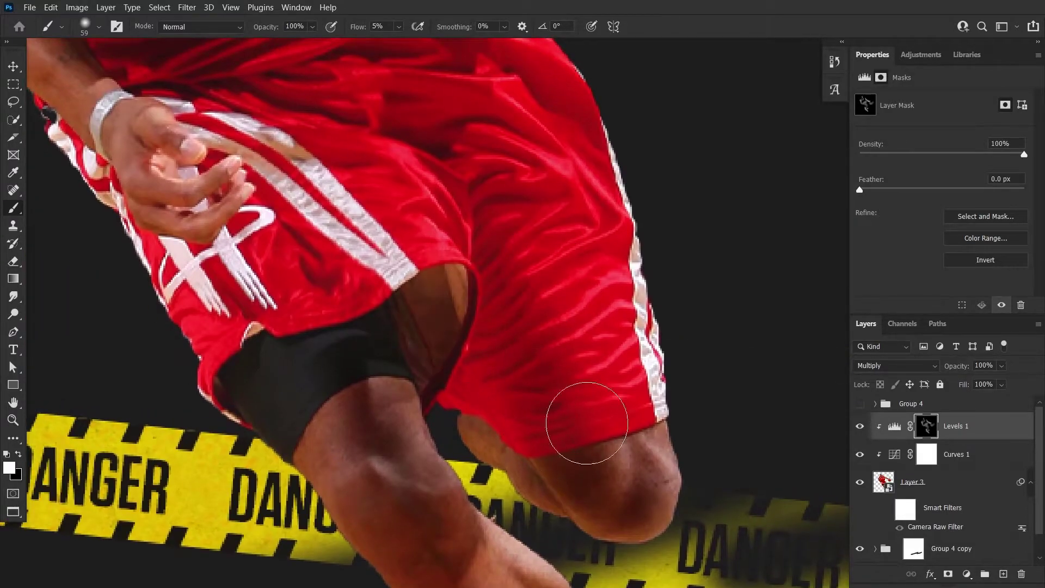
scroll(583, 420, "down", 5)
scroll(595, 443, "up", 3)
scroll(552, 416, "up", 2)
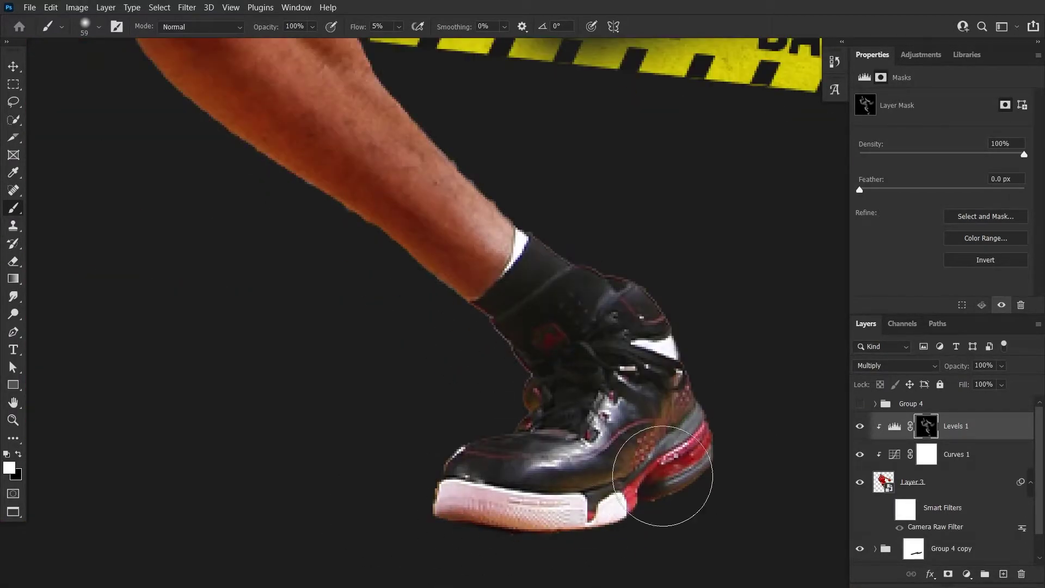
key("ctrl+0")
Step: Add a Levels 2 adjustment in Screen mode, clipped to the player
left_click(896, 366)
left_click(882, 318)
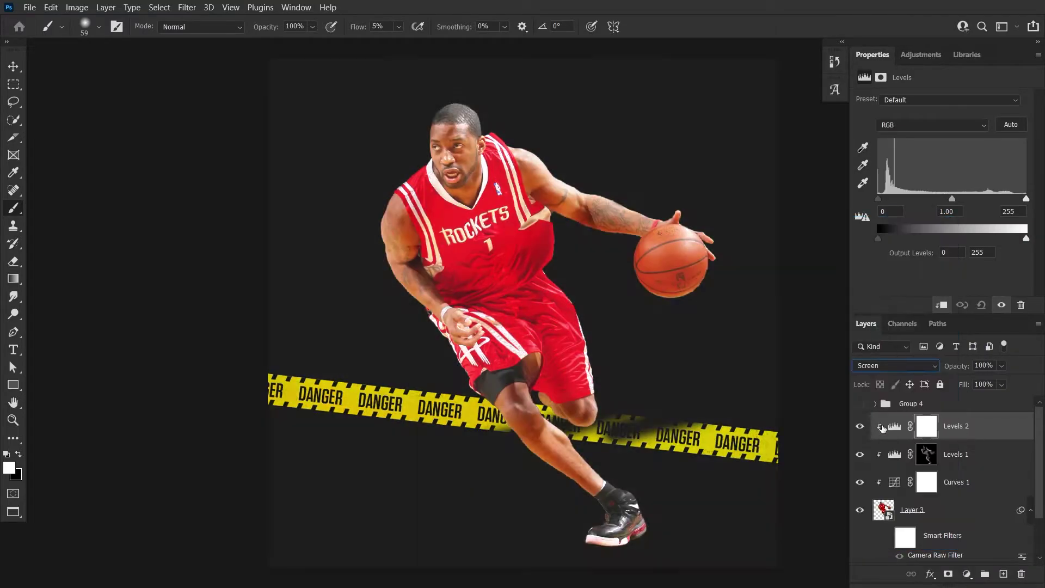
key("ctrl+i")
scroll(439, 117, "up", 3)
scroll(430, 278, "up", 2)
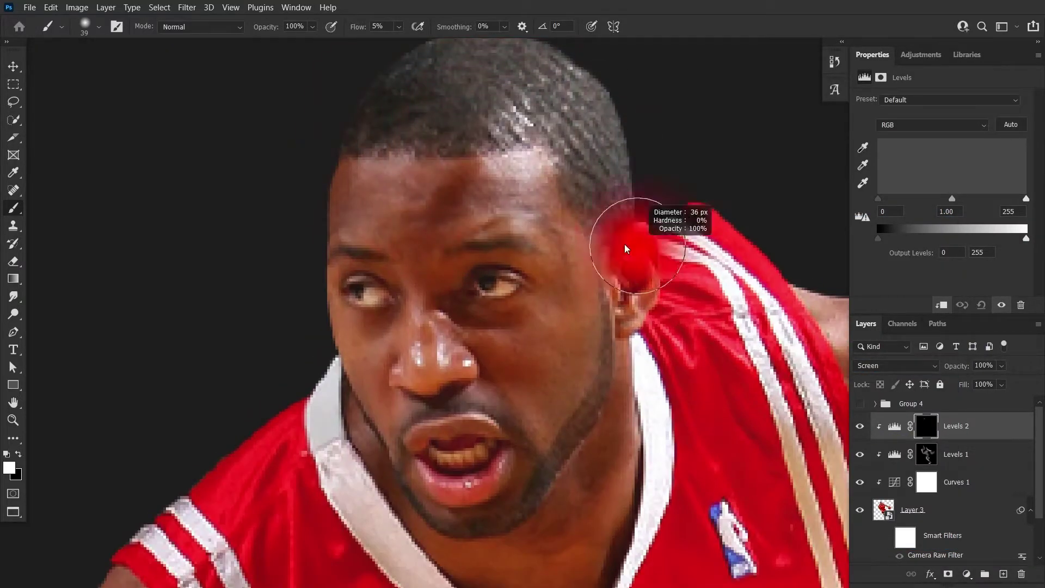
scroll(583, 297, "down", 3)
scroll(408, 425, "up", 2)
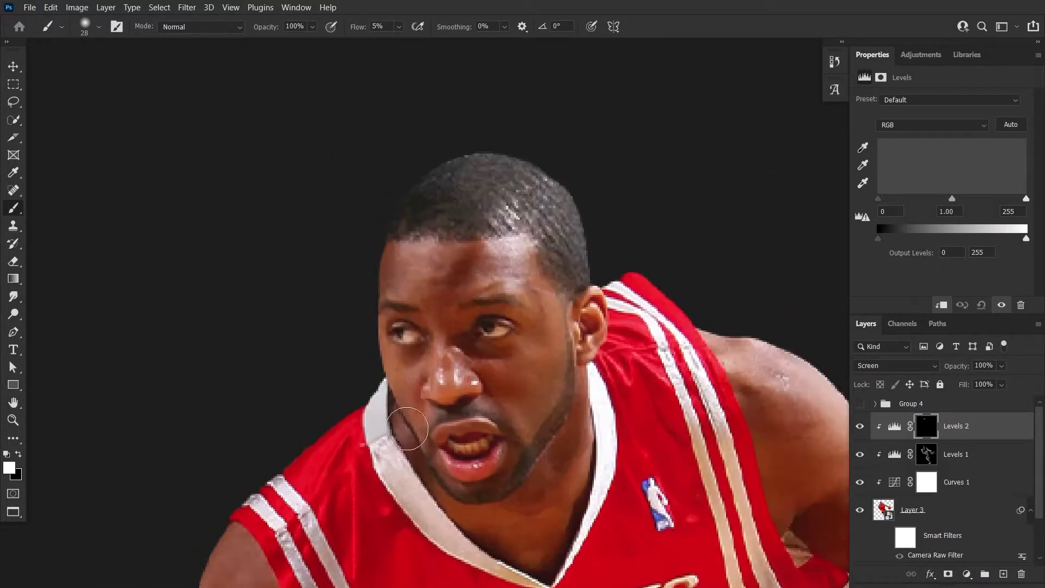
Step: Paint highlights onto the player's forearm through the Levels 2 mask
scroll(415, 398, "up", 1)
scroll(527, 362, "up", 2)
scroll(490, 321, "down", 3)
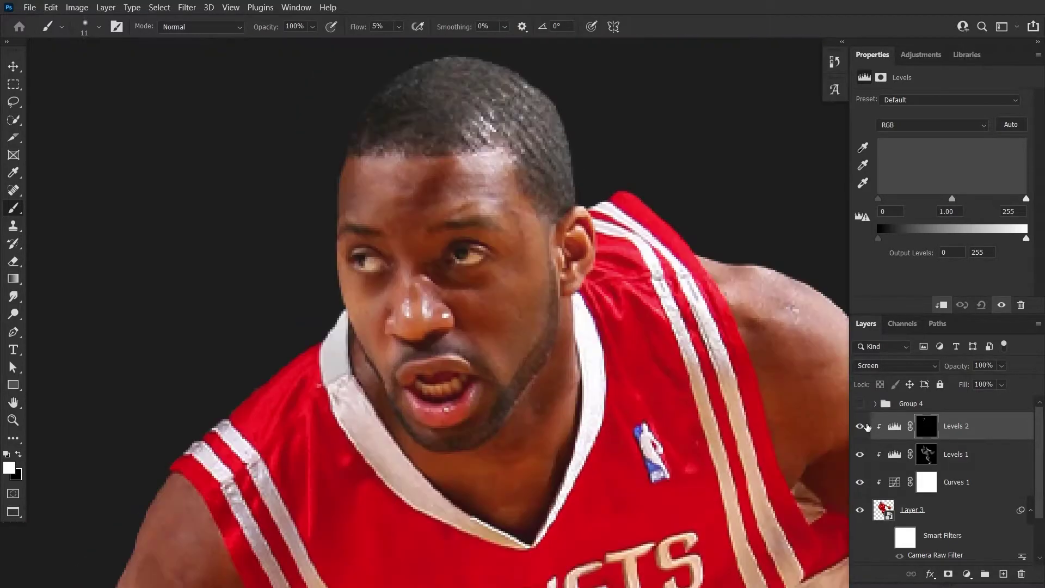
scroll(570, 397, "up", 2)
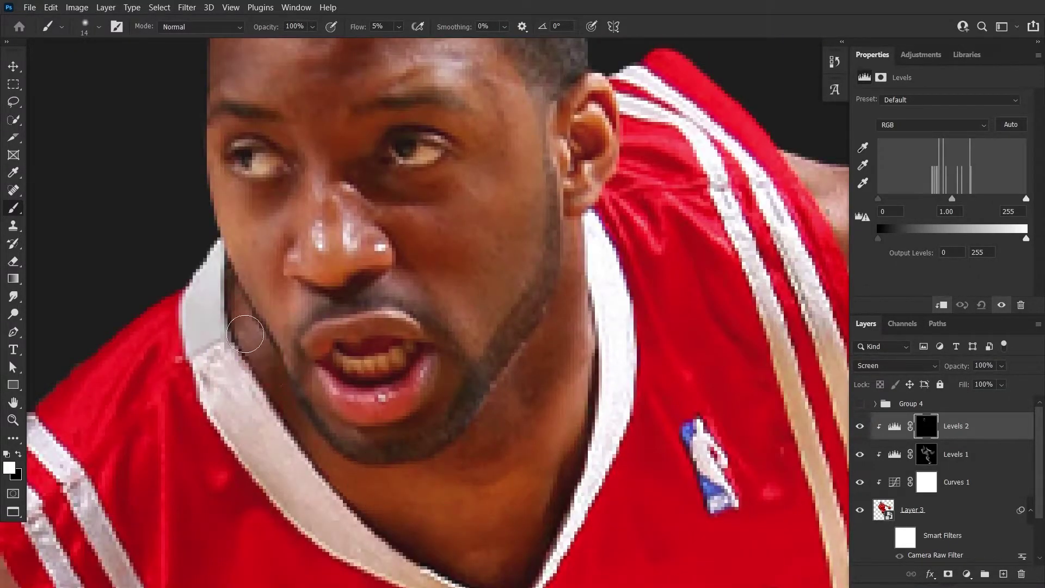
scroll(472, 557, "down", 3)
scroll(646, 98, "up", 2)
scroll(437, 159, "up", 1)
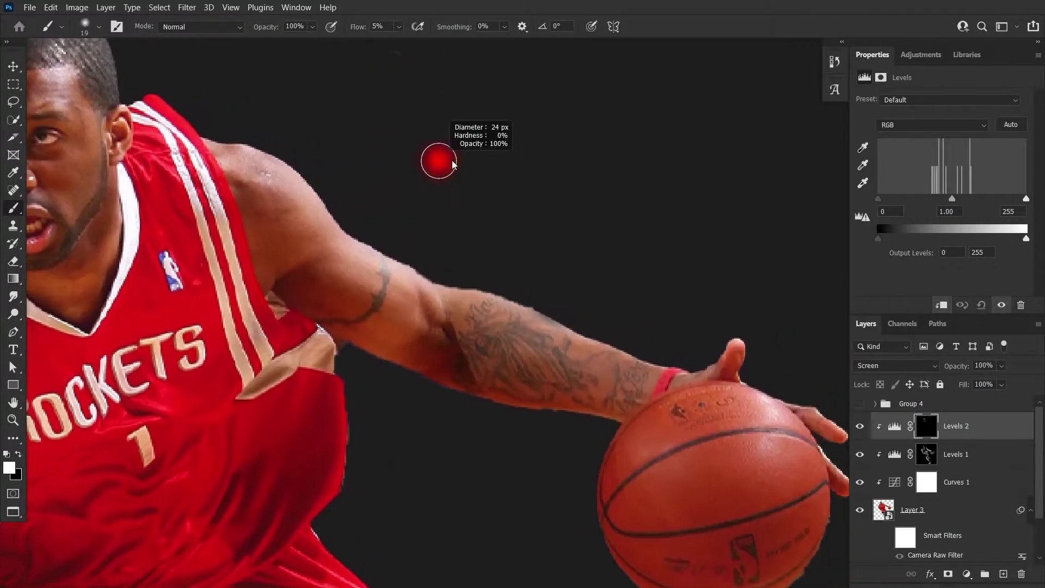
left_click_drag(435, 297, 641, 303)
key("bracketleft")
key("bracketleft")
key("bracketleft")
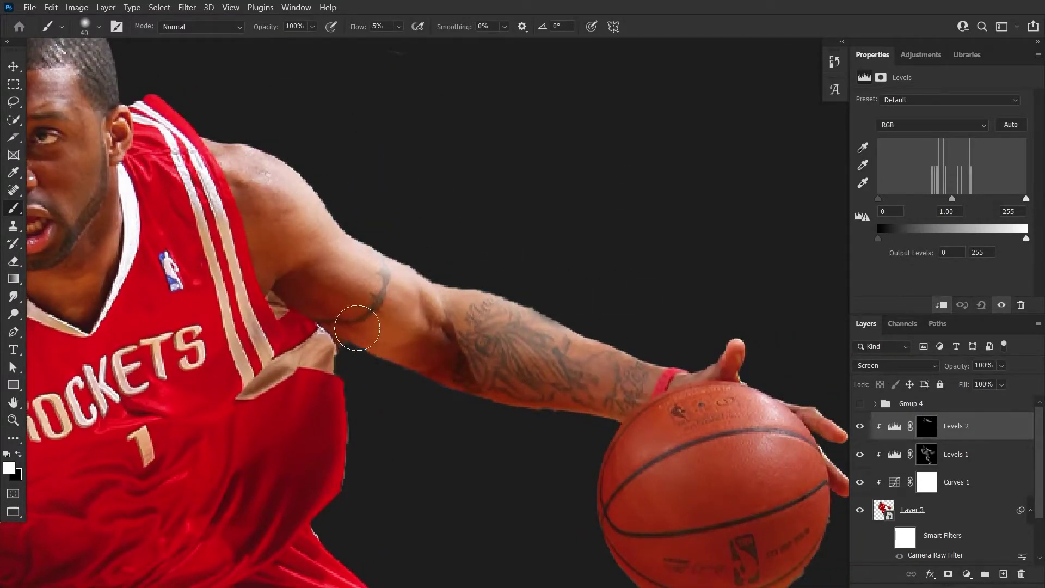
left_click_drag(717, 345, 523, 267)
Step: Paint further Levels 2 highlights over the player's head and along his arm
scroll(523, 267, "down", 3)
scroll(377, 329, "up", 3)
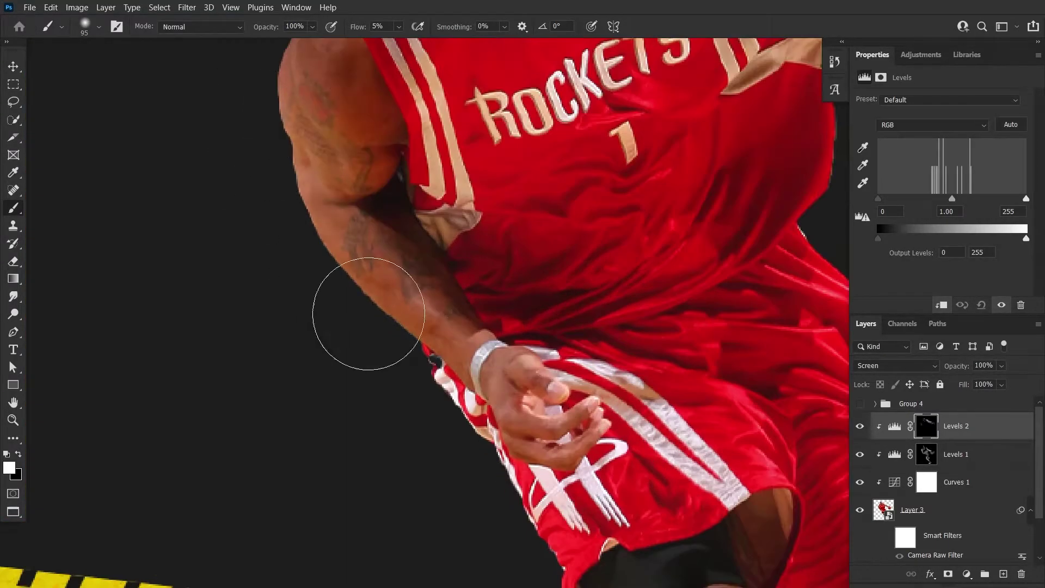
scroll(325, 293, "down", 2)
key("bracketleft")
key("bracketleft")
key("bracketleft")
scroll(397, 397, "down", 2)
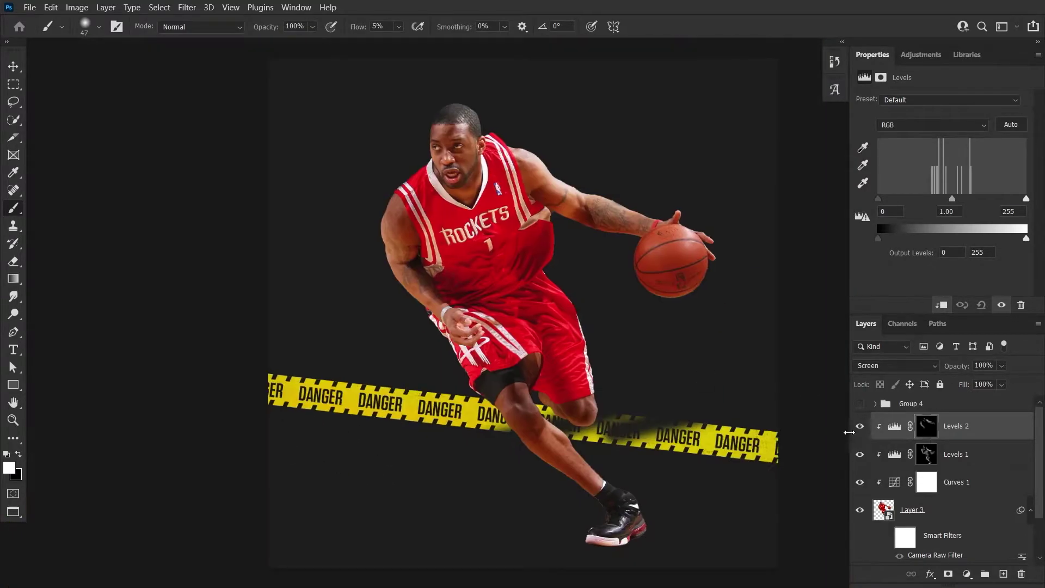
scroll(385, 389, "up", 4)
left_click_drag(413, 256, 502, 174)
scroll(502, 175, "down", 1)
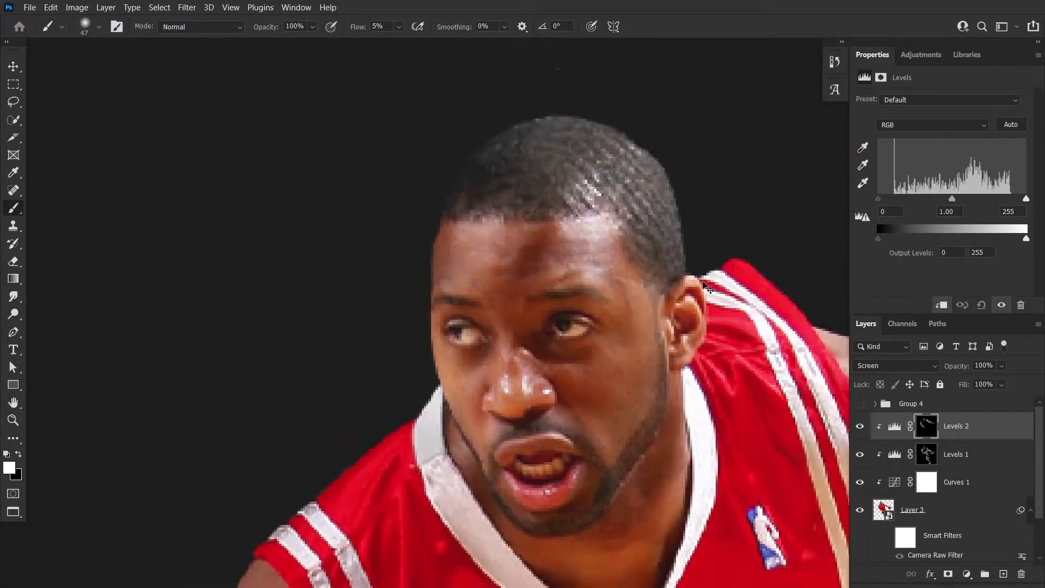
scroll(782, 378, "down", 3)
scroll(403, 180, "up", 3)
left_click_drag(414, 338, 462, 419)
Step: Make the Group 4 DANGER tape visible again
scroll(463, 420, "down", 3)
left_click(860, 403)
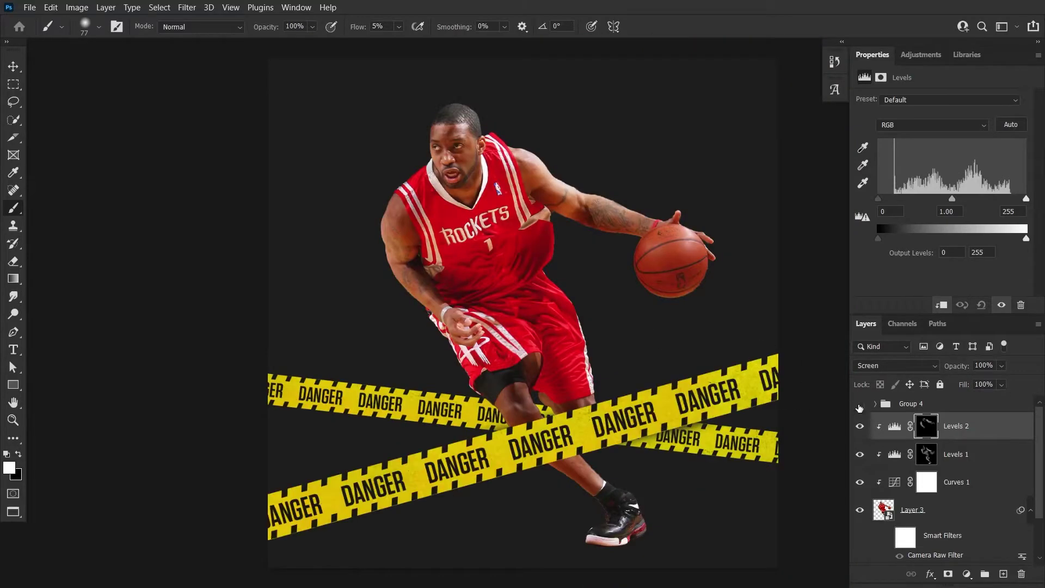
scroll(576, 355, "up", 3)
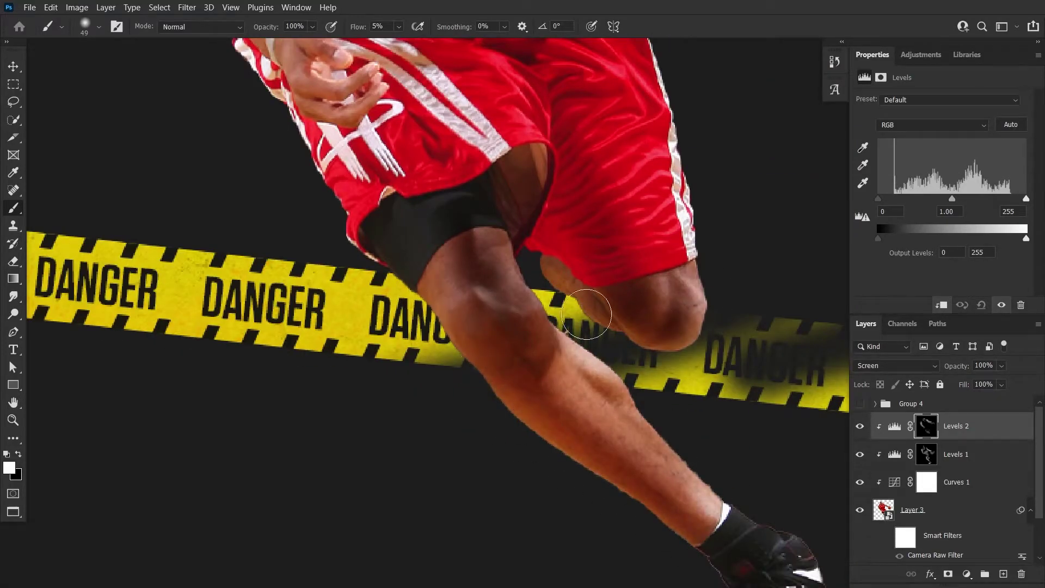
scroll(630, 351, "down", 2)
scroll(572, 175, "down", 2)
scroll(571, 175, "down", 2)
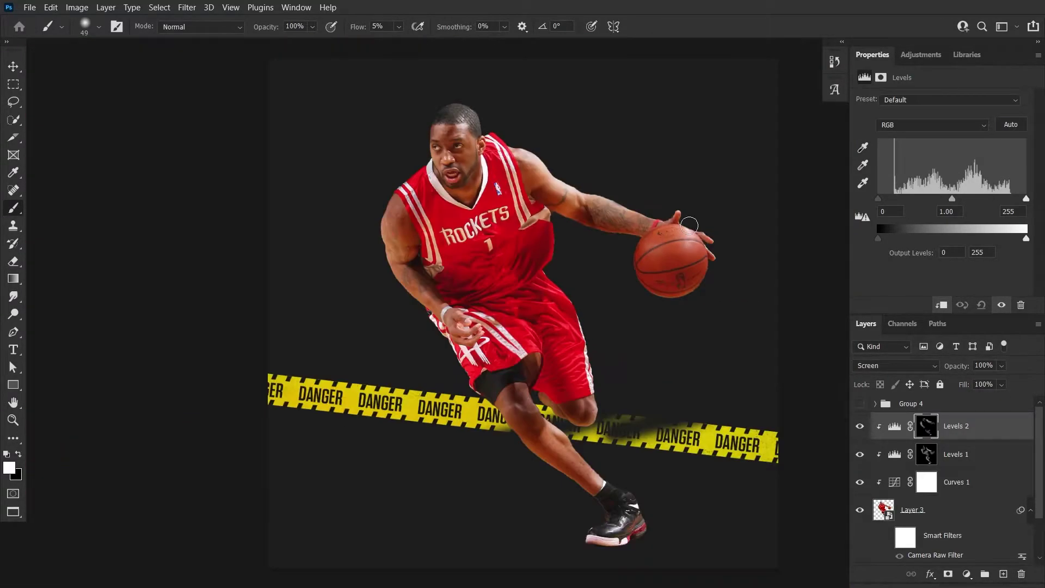
left_click(861, 403)
Step: Adjust and apply the Camera Raw Filter sharpening on the player's Layer 3
key("v")
left_click(958, 510)
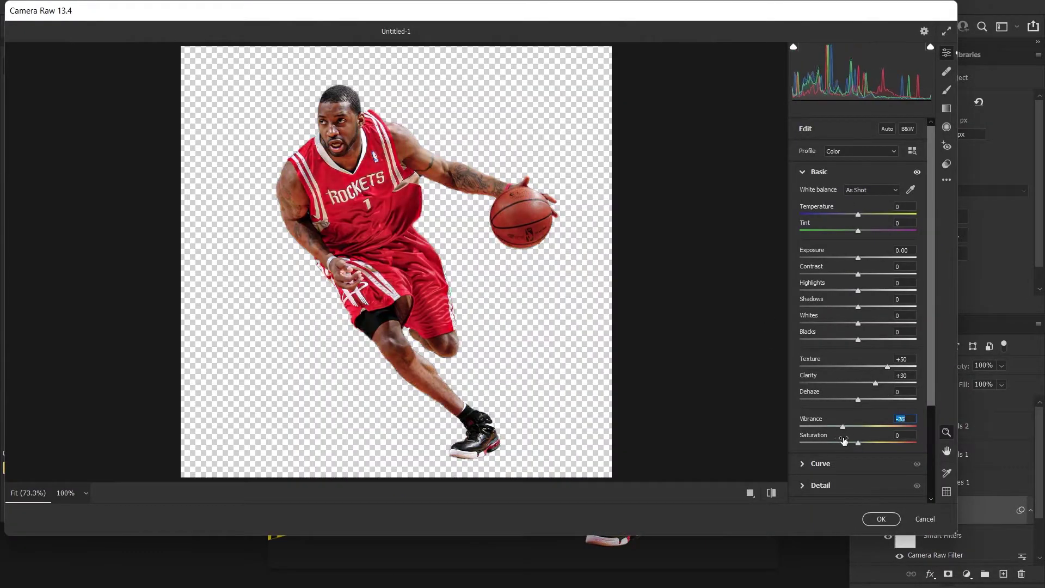
key("Return")
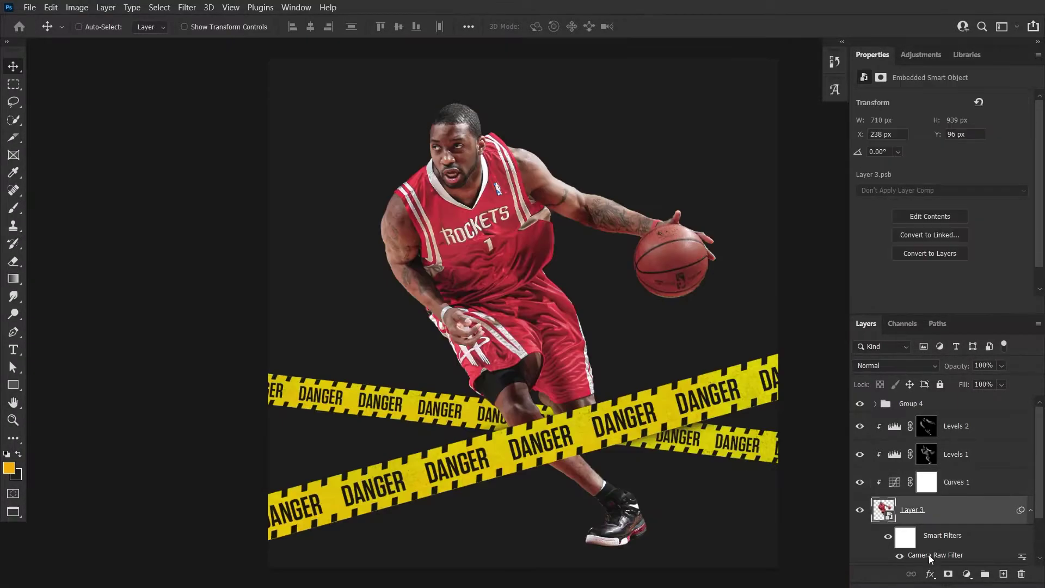
double_click(929, 554)
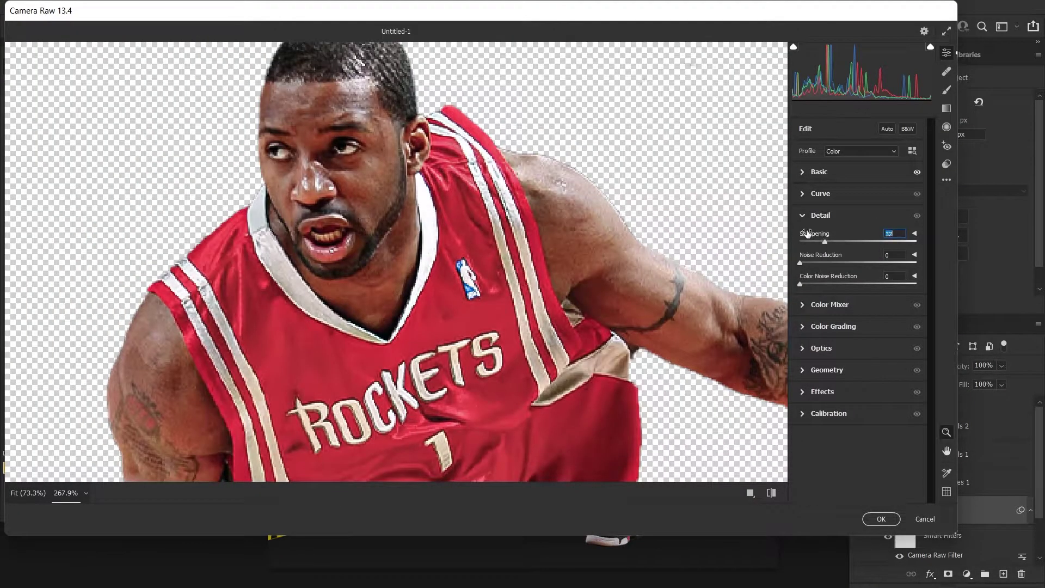
key("Return")
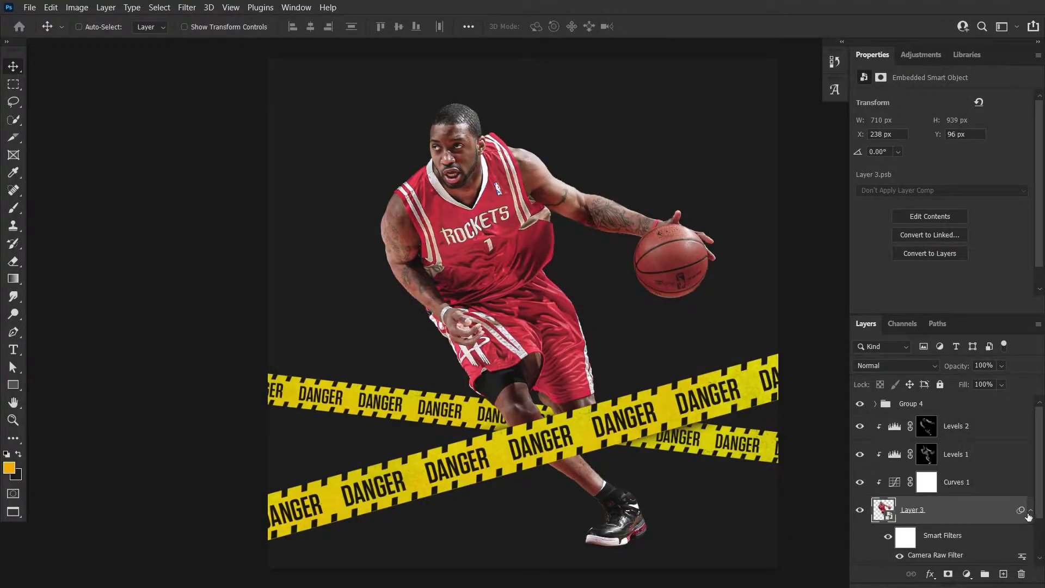
left_click(1031, 510)
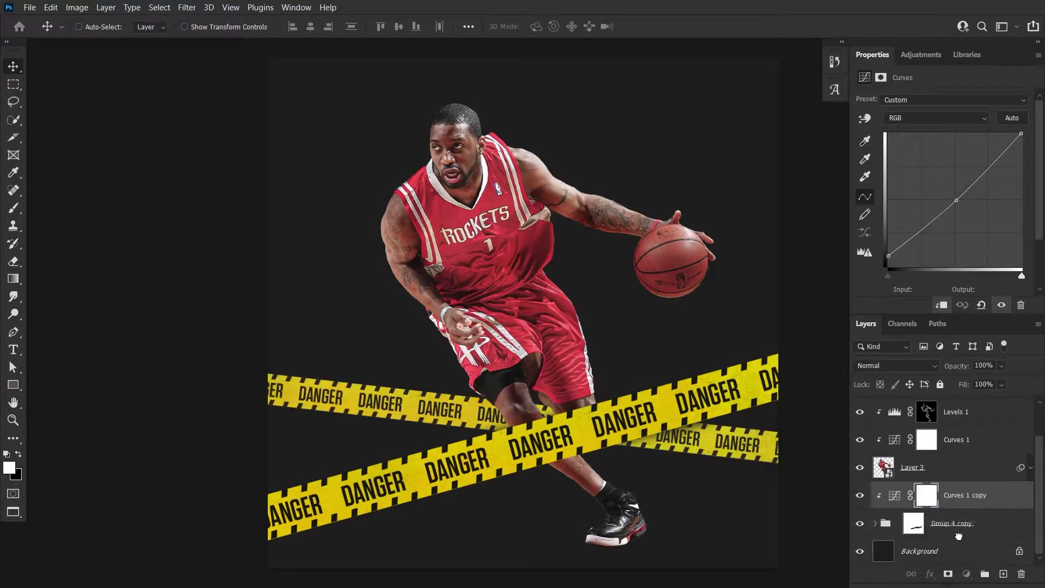
Step: Reshape the Curves 1 copy for the tapes: lower highlights, brighter midtones, lifted shadows
left_click(962, 503)
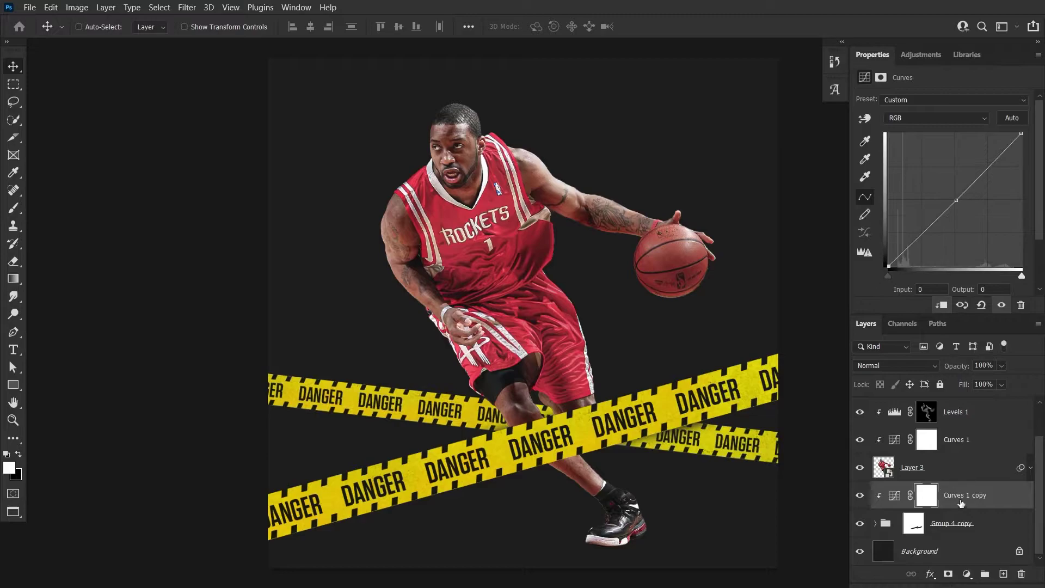
left_click_drag(1021, 134, 1021, 154)
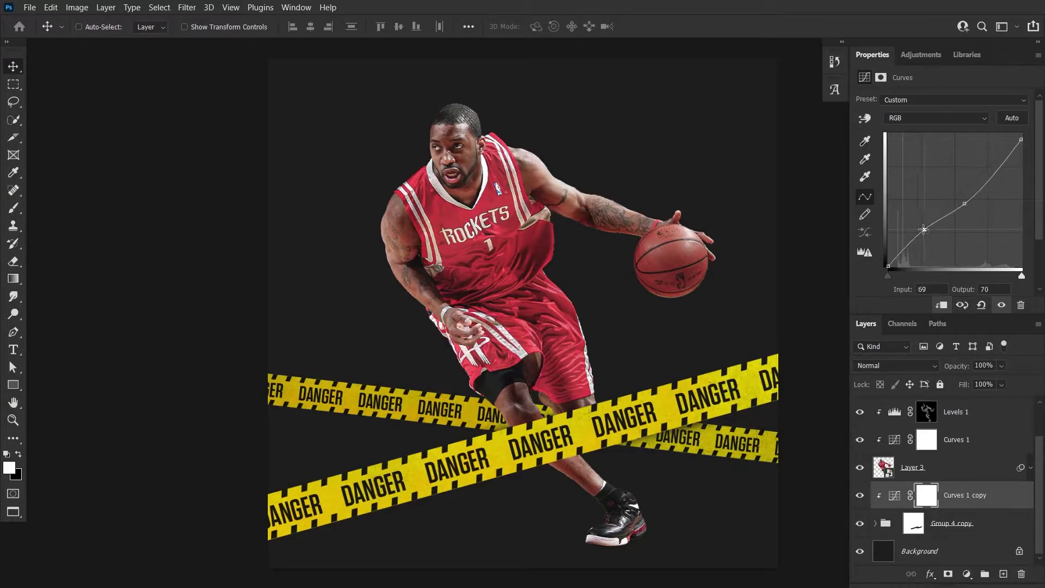
left_click_drag(965, 205, 982, 179)
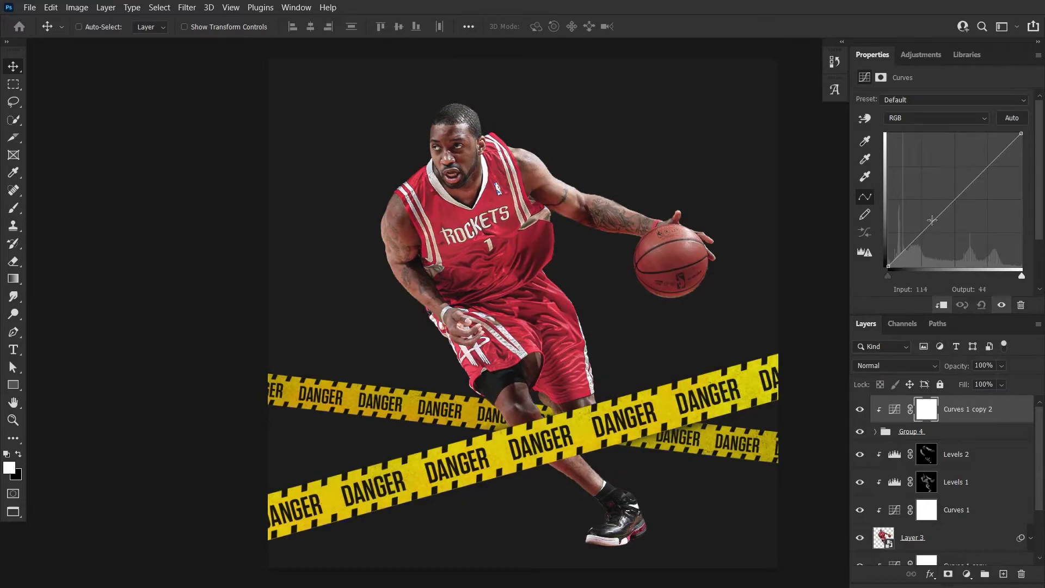
left_click_drag(888, 266, 888, 252)
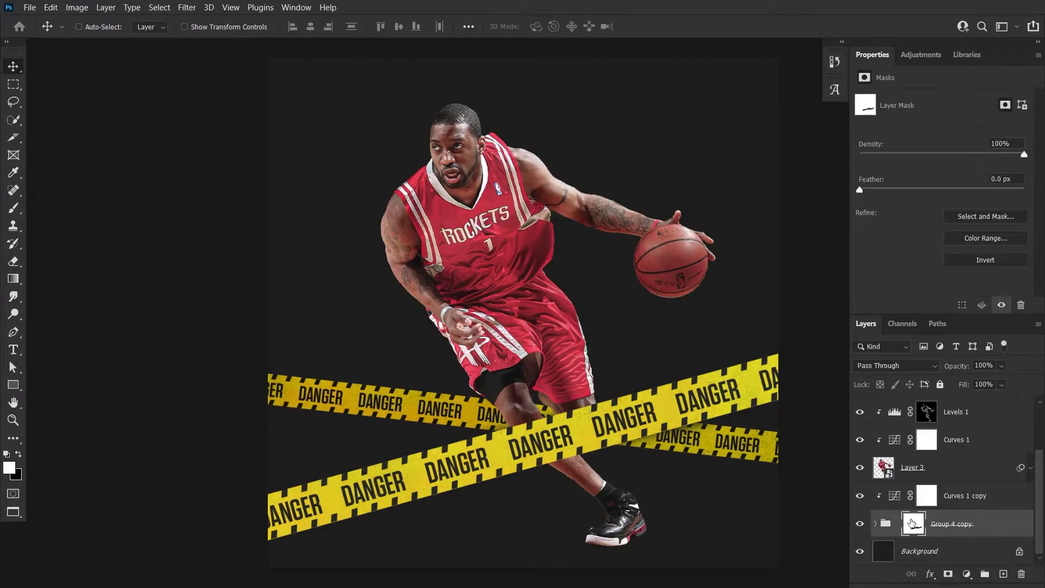
Step: Apply a Path Blur at Speed 10% to the back danger tape
left_click(187, 7)
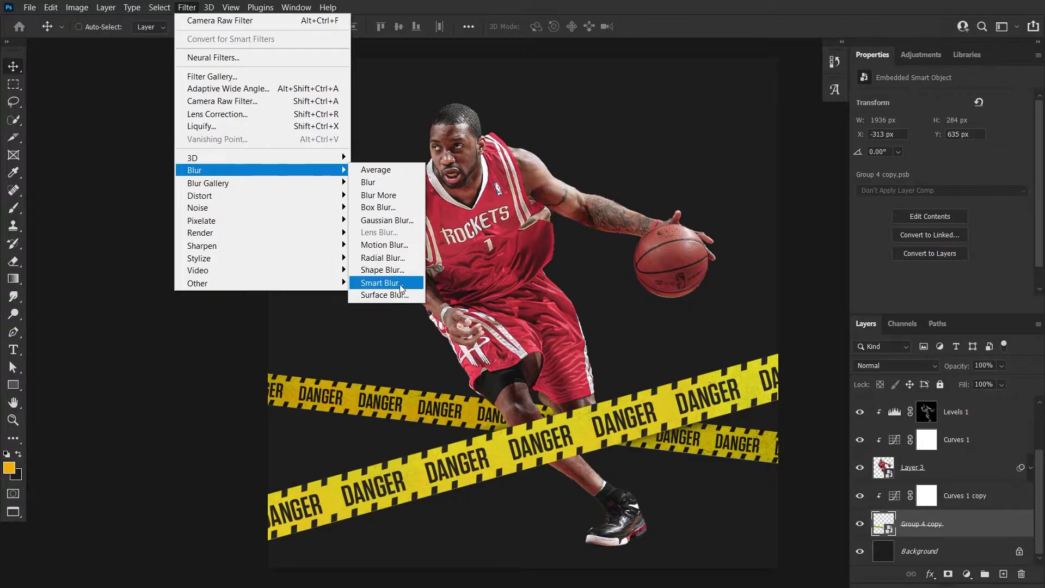
left_click(385, 217)
left_click(447, 413)
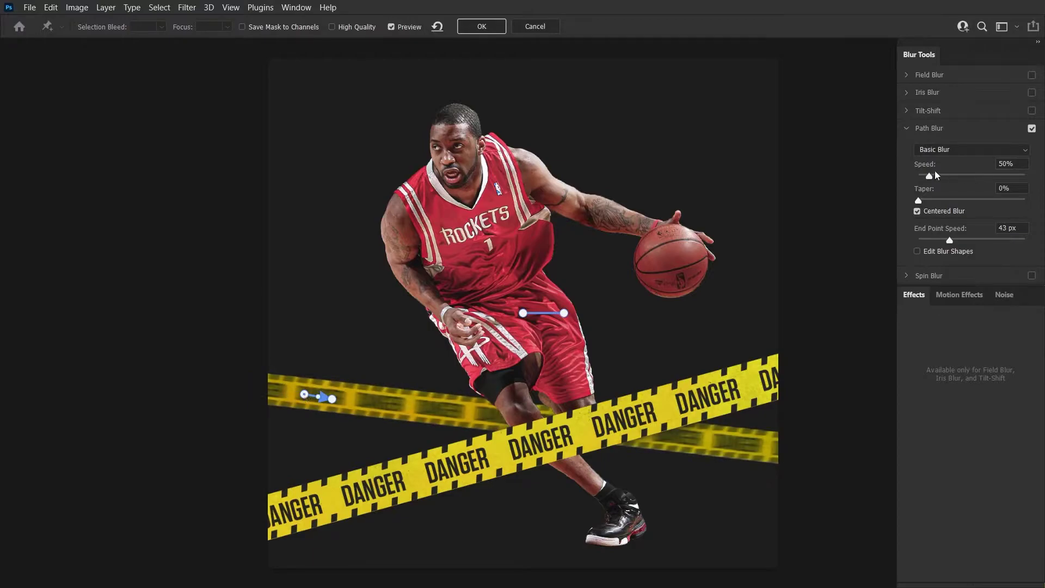
left_click_drag(930, 176, 920, 176)
left_click_drag(949, 240, 958, 240)
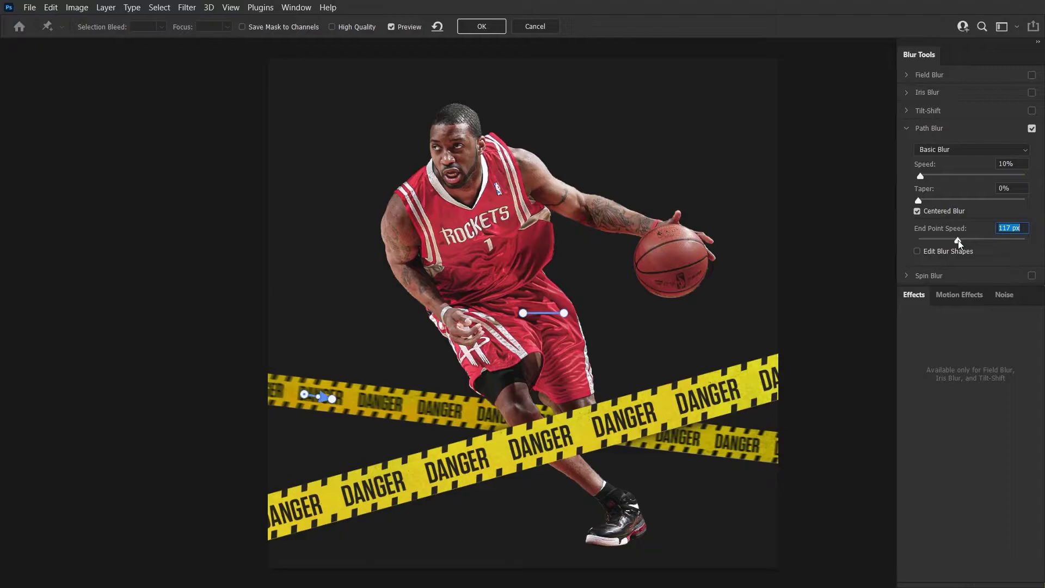
key("Return")
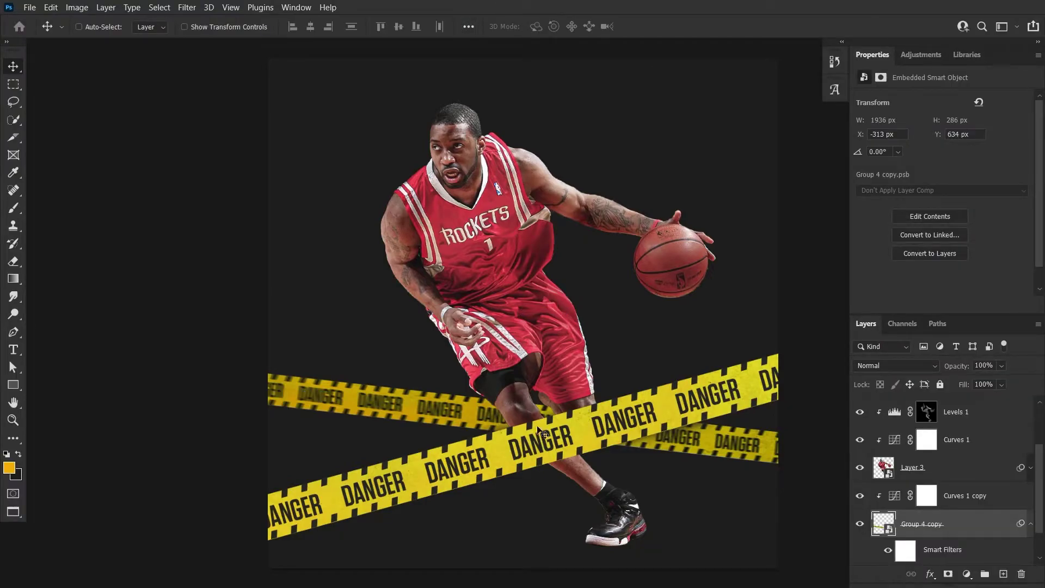
Step: Mask Layer 3 and paint away a small part of the player near the front tape
left_click(893, 467)
left_click(948, 574)
scroll(553, 435, "up", 4)
key("b")
key("d")
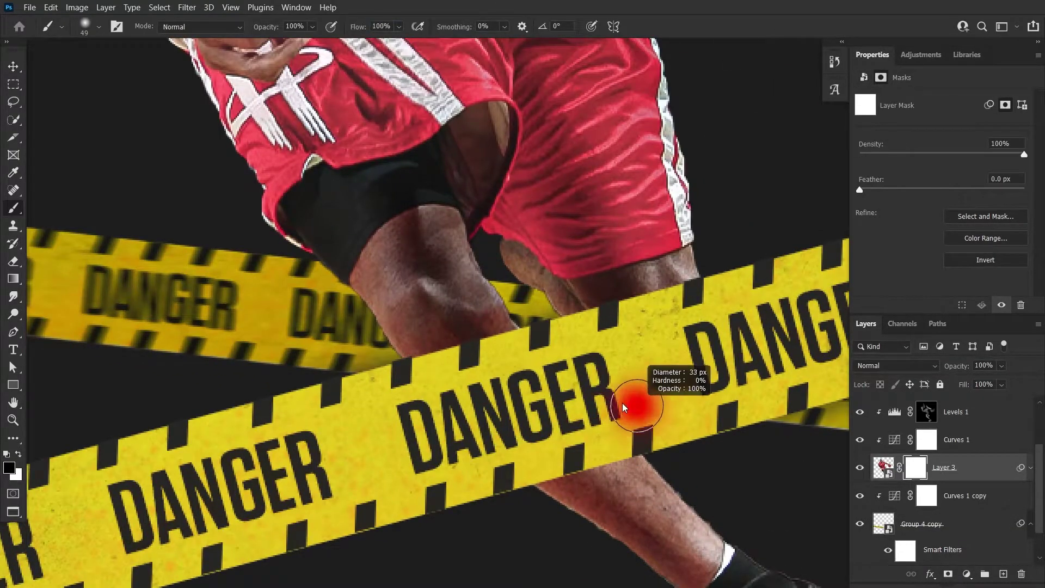
left_click_drag(533, 436, 490, 327)
key("bracketright")
key("bracketright")
key("bracketright")
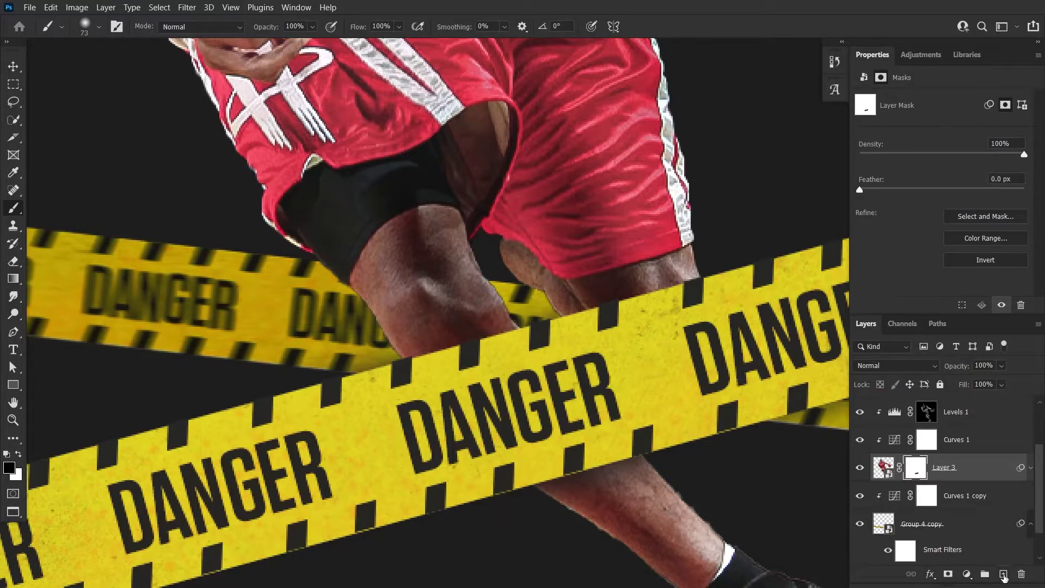
Step: Add a Color Lookup layer using 3Strip.look at 68% opacity
left_click(1003, 574)
key("ctrl+0")
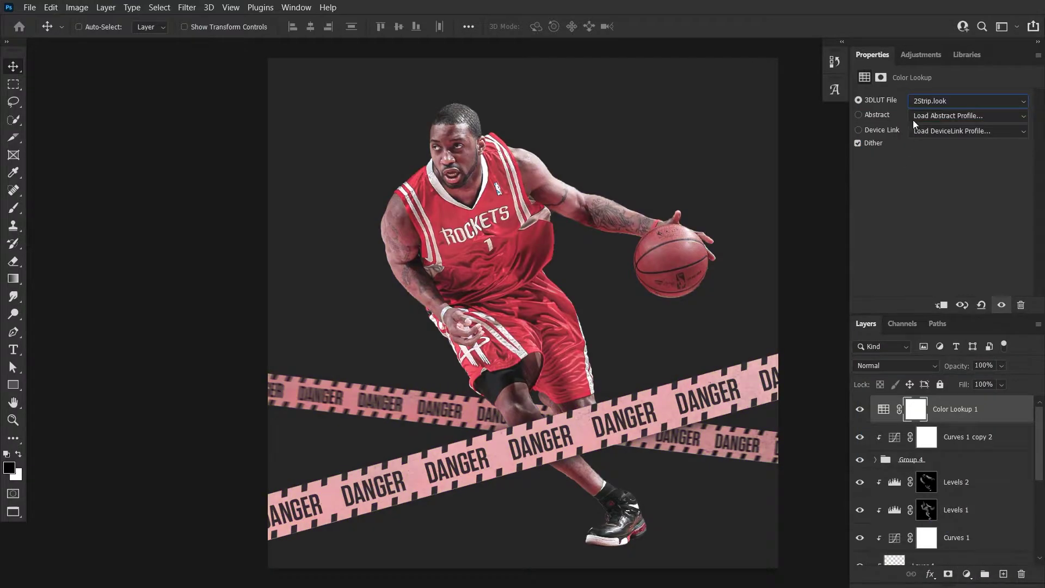
left_click(913, 119)
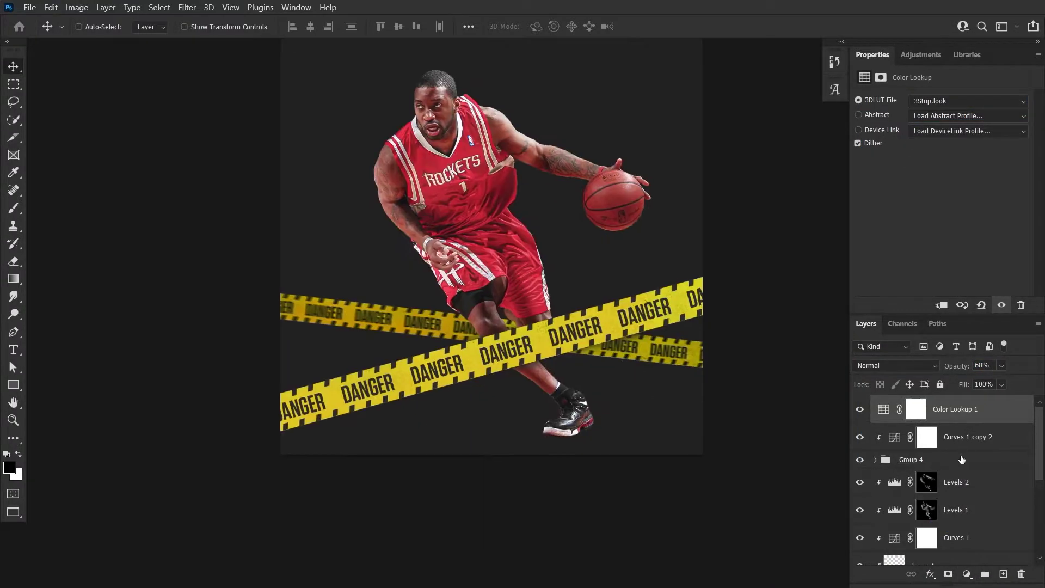
scroll(950, 490, "down", 3)
left_click(906, 537)
key("ctrl+minus")
key("ctrl+minus")
Step: Make a New Smart Object via Copy of Layer 3 and rasterize it
right_click(905, 538)
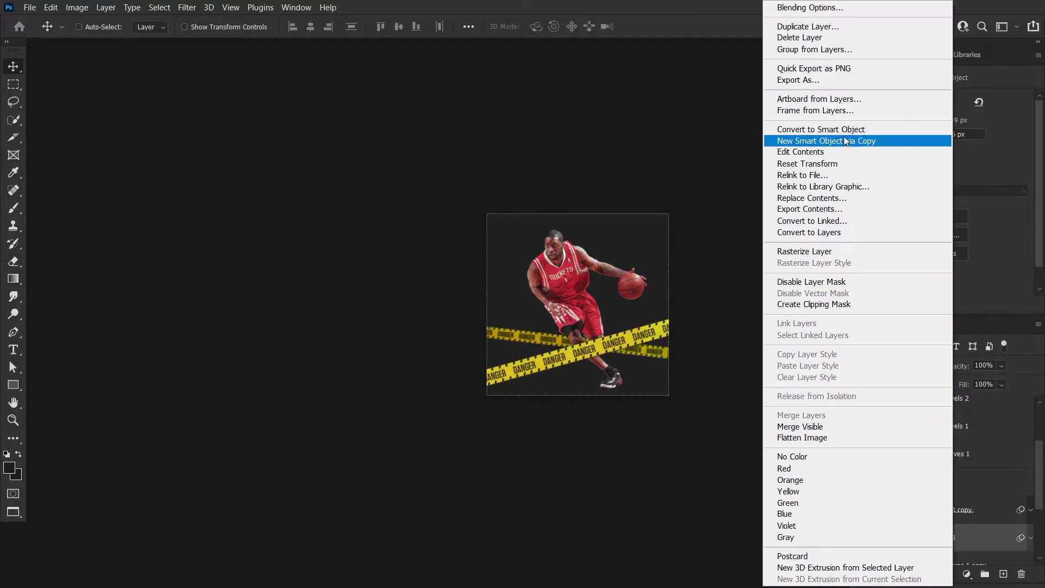
left_click(735, 248)
right_click(915, 510)
left_click(937, 439)
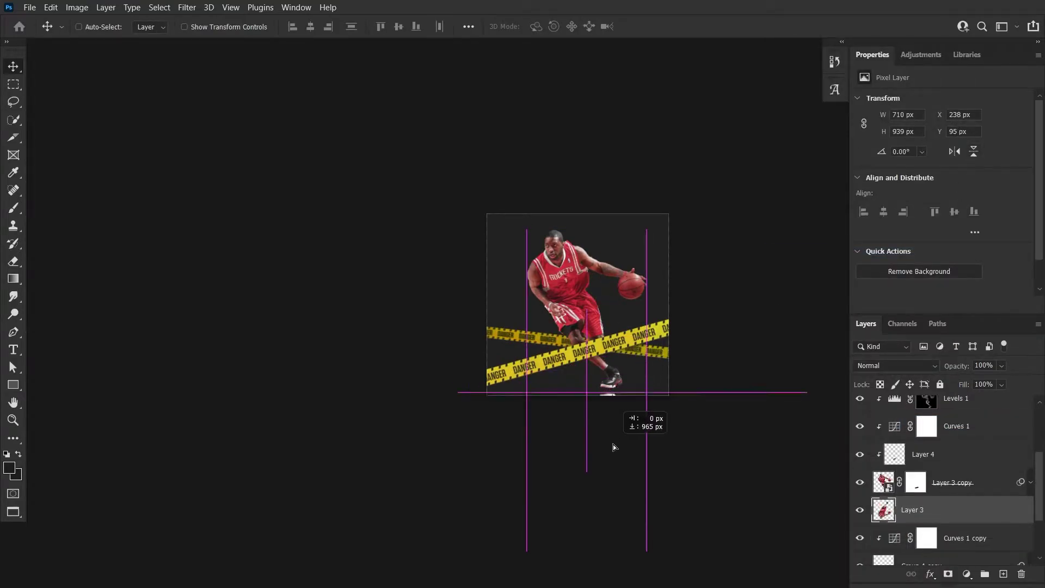
key("ctrl+plus")
Step: Fade the reflection below the shoe with a black-to-white gradient mask
key("ctrl+plus")
key("g")
left_click_drag(627, 547, 626, 468)
key("ctrl+plus")
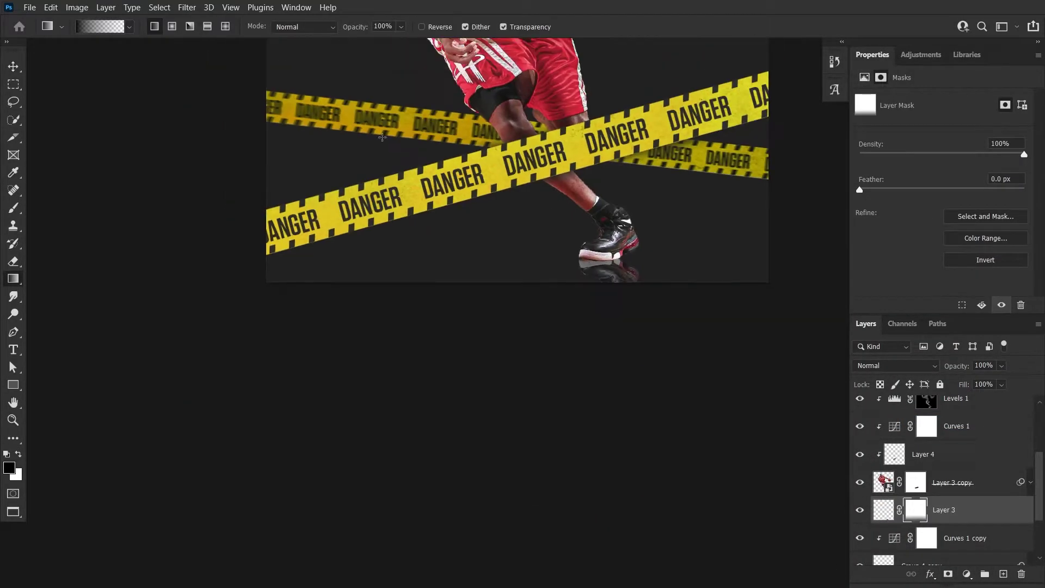
key("v")
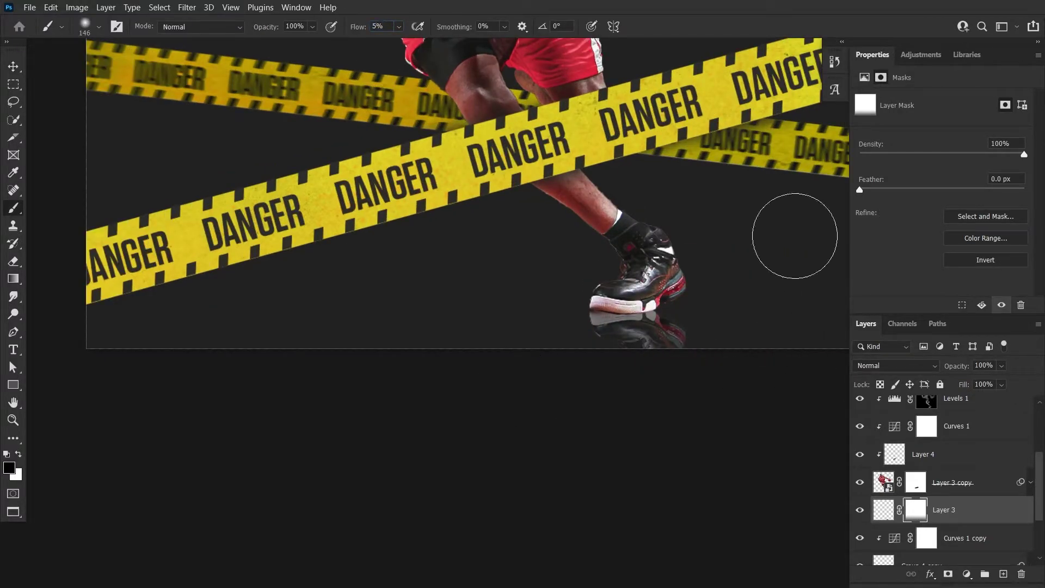
Step: Rotate the reflection about 5.8° and commit the transform
key("v")
key("ctrl+t")
left_click_drag(724, 280, 688, 320)
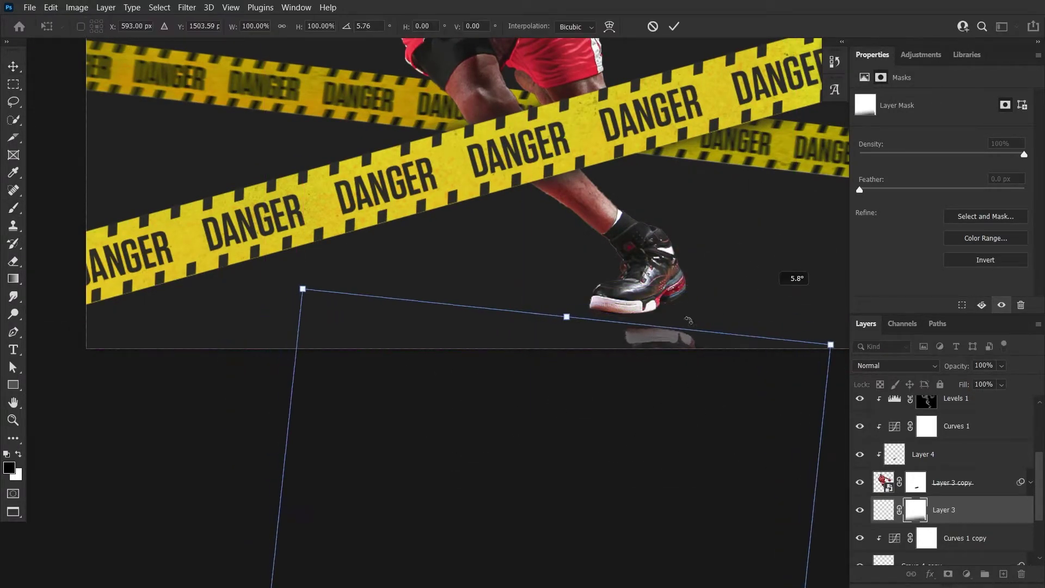
key("Return")
key("ctrl+0")
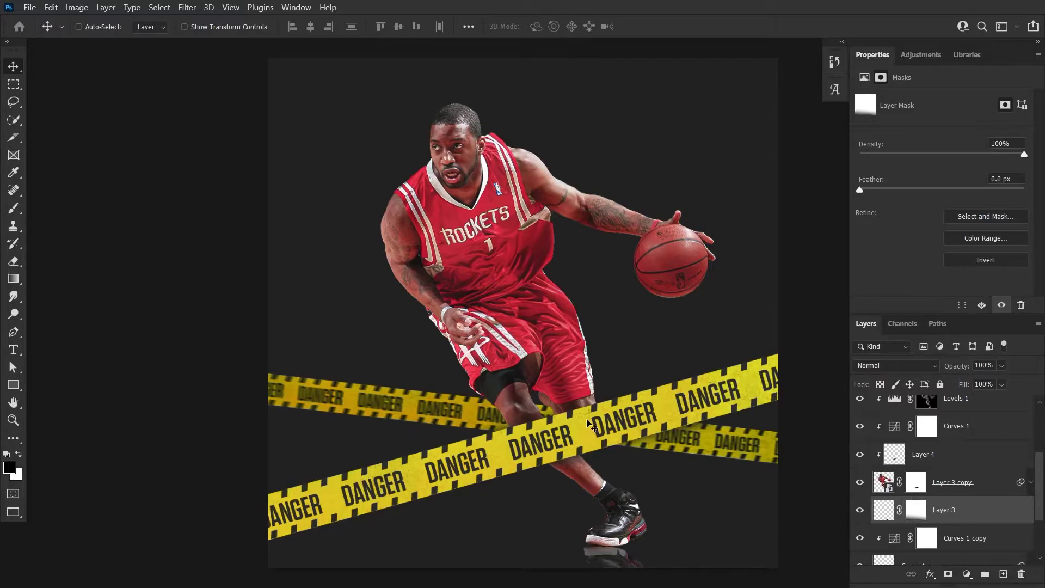
scroll(943, 517, "down", 3)
left_click(943, 554)
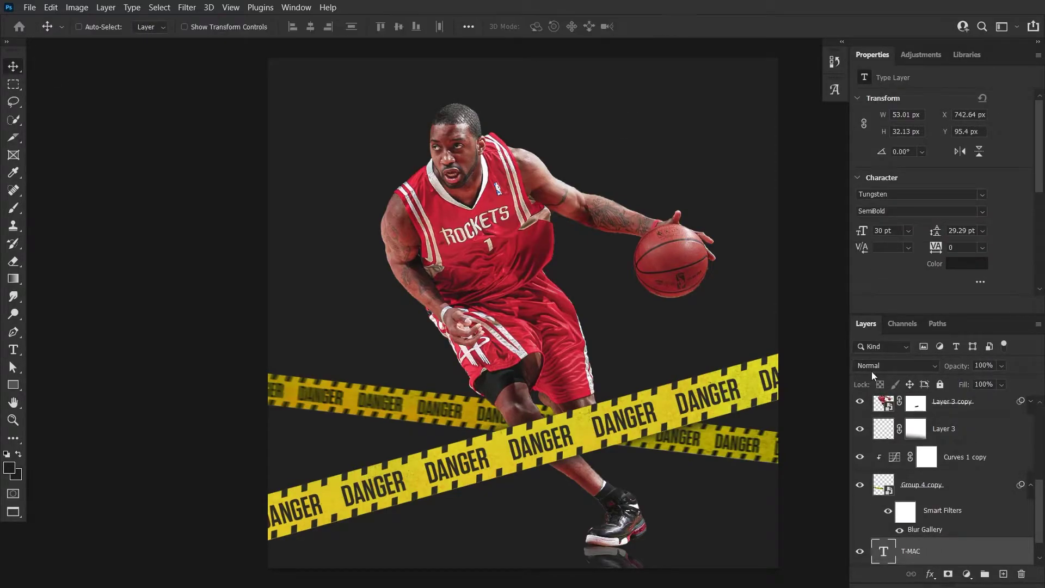
Step: Set the T-MAC title in Monument Extended and resize it to fit across the top
left_click_drag(376, 212, 309, 146)
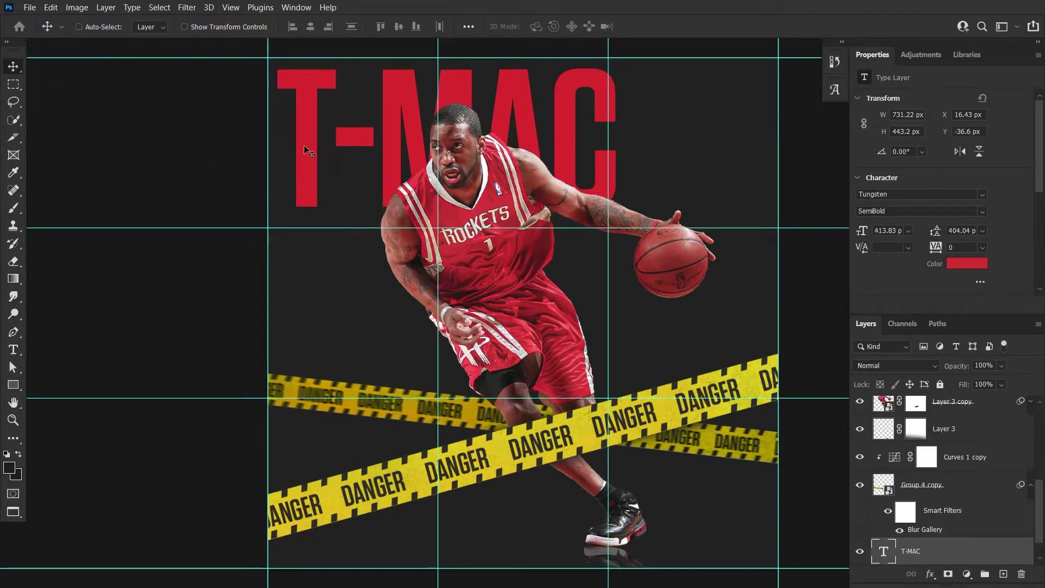
key("Return")
left_click(920, 194)
type("Monument Extended")
left_click(908, 248)
key("ctrl+t")
left_click_drag(778, 234, 565, 126)
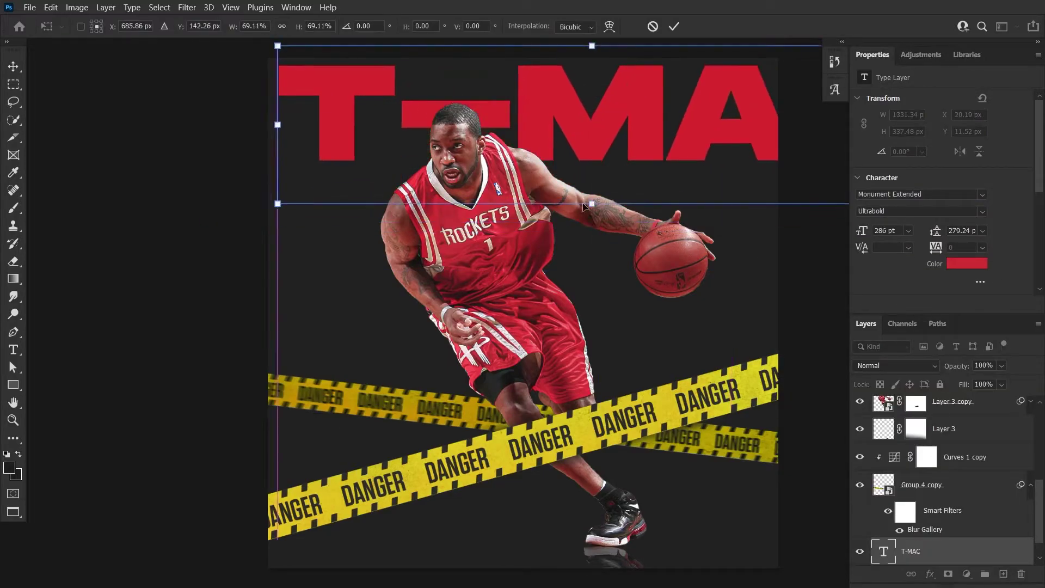
key("Return")
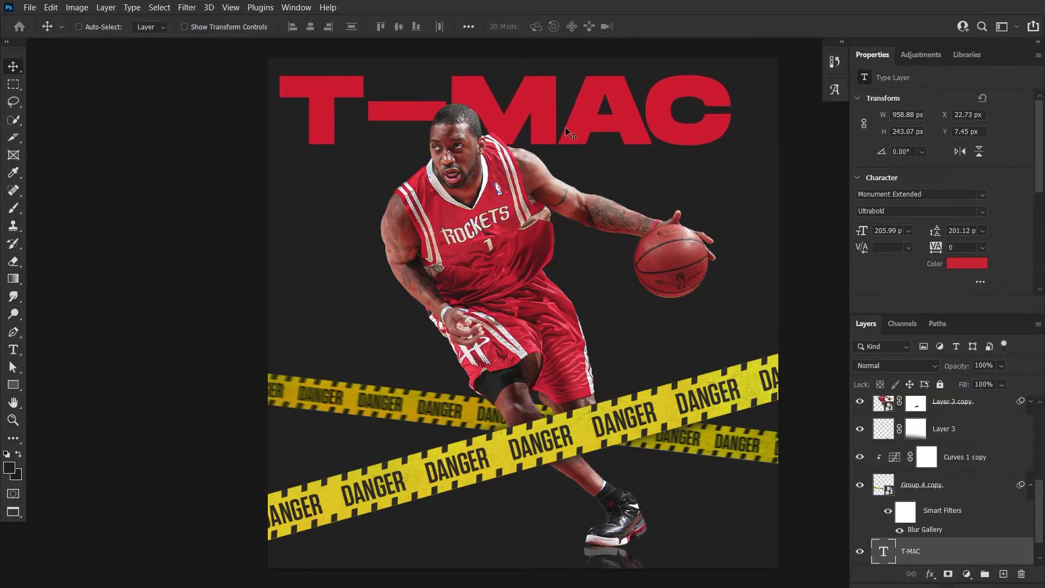
Step: Retype the title as TRACY and add a McGRADY copy beneath it
key("t")
left_click(442, 94)
key("ctrl+a")
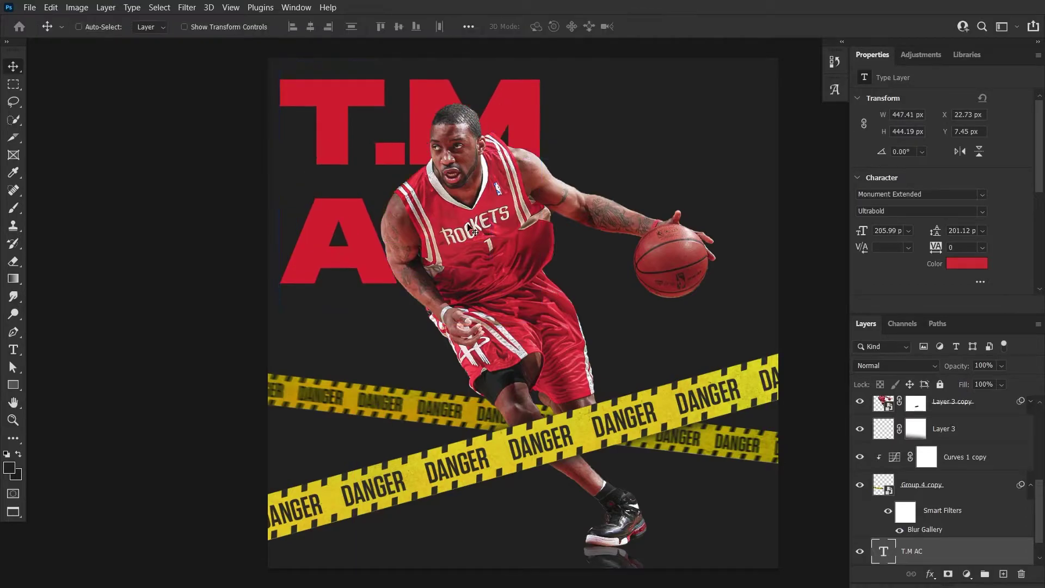
type("TRACY")
left_click(13, 65)
left_click_drag(381, 109, 381, 223)
double_click(381, 196)
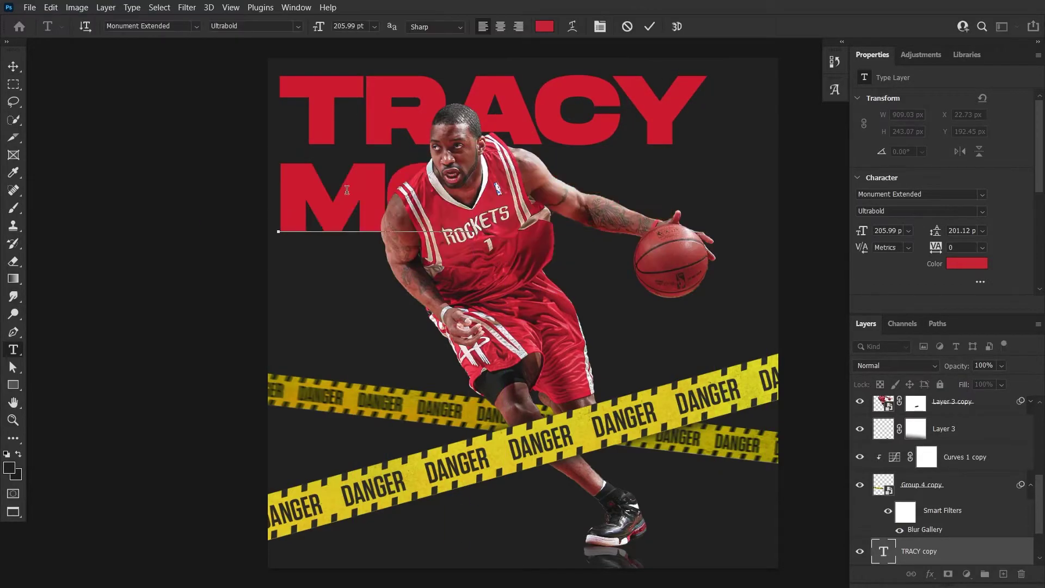
type("McGRADY")
key("ctrl+Return")
left_click_drag(343, 183, 343, 188)
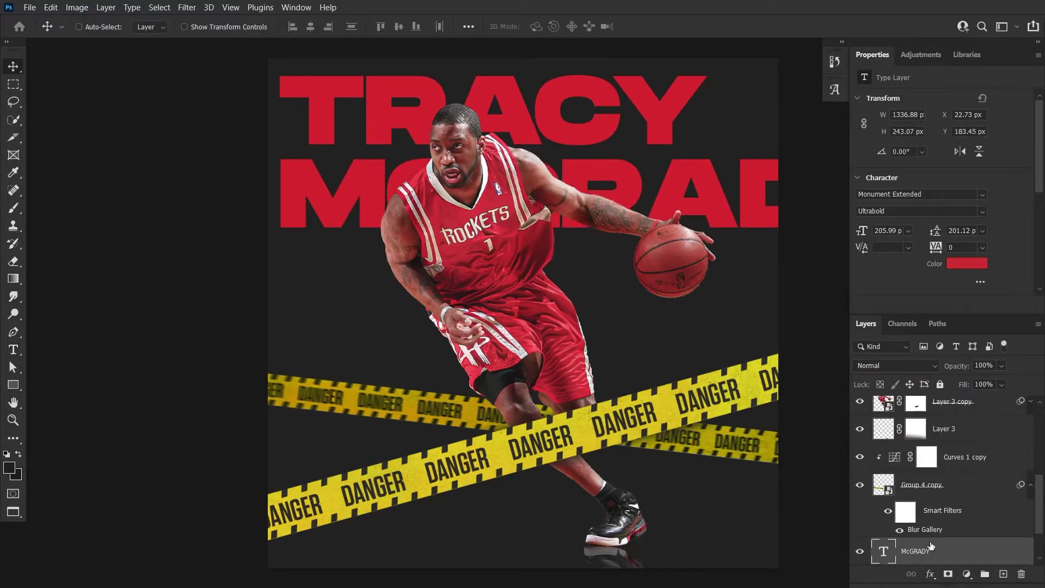
Step: Break McGRADY into McGRA / DY and scale both title layers slightly smaller
left_click(1031, 485)
double_click(719, 217)
key("Return")
key("ctrl+Return")
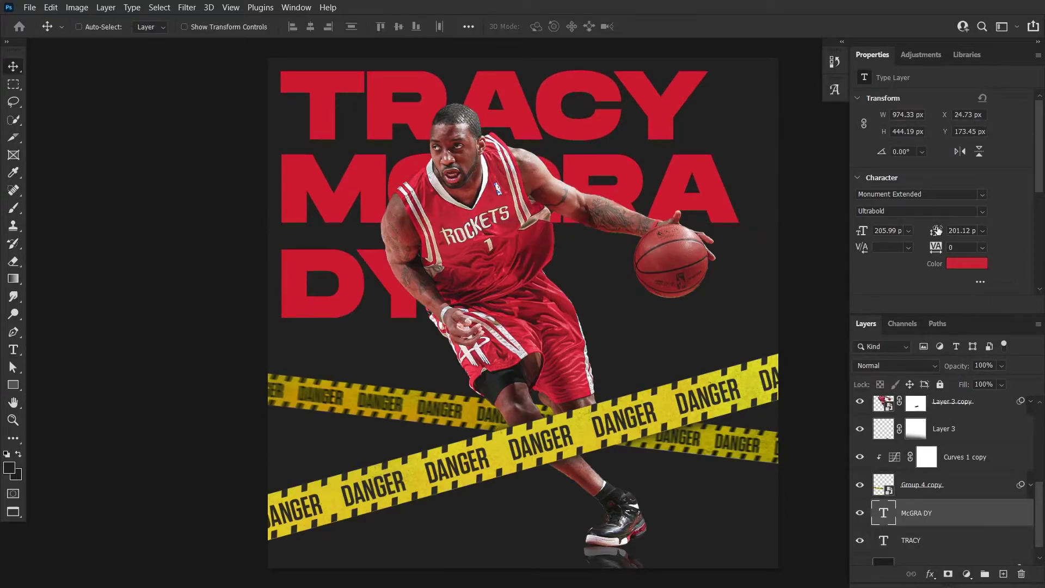
left_click(911, 540, "shift")
key("ctrl+t")
left_click_drag(738, 308, 728, 297)
key("Return")
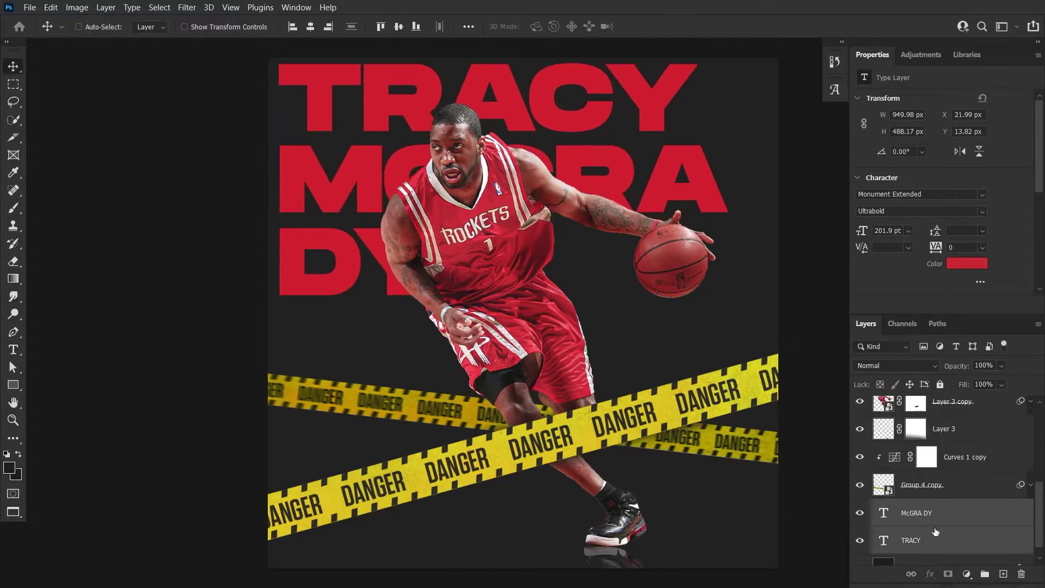
Step: Group the title layers and clip a new Dissolve-blend layer to the group
key("ctrl+g")
left_click(926, 365)
left_click(893, 234)
key("ctrl+alt+g")
Step: Set Layer 5's blend mode back to Normal
key("b")
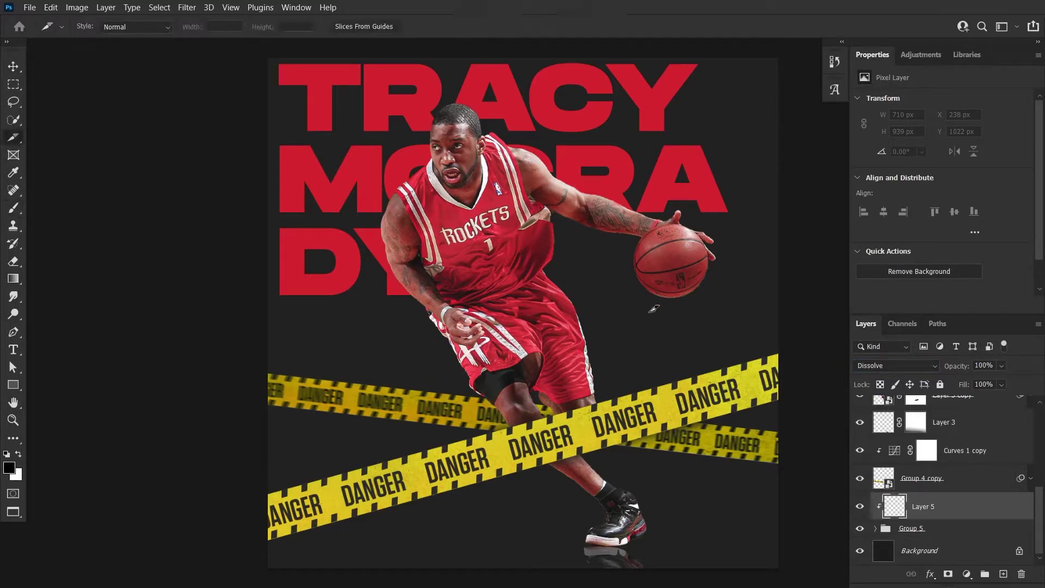
left_click(895, 365)
left_click(873, 220)
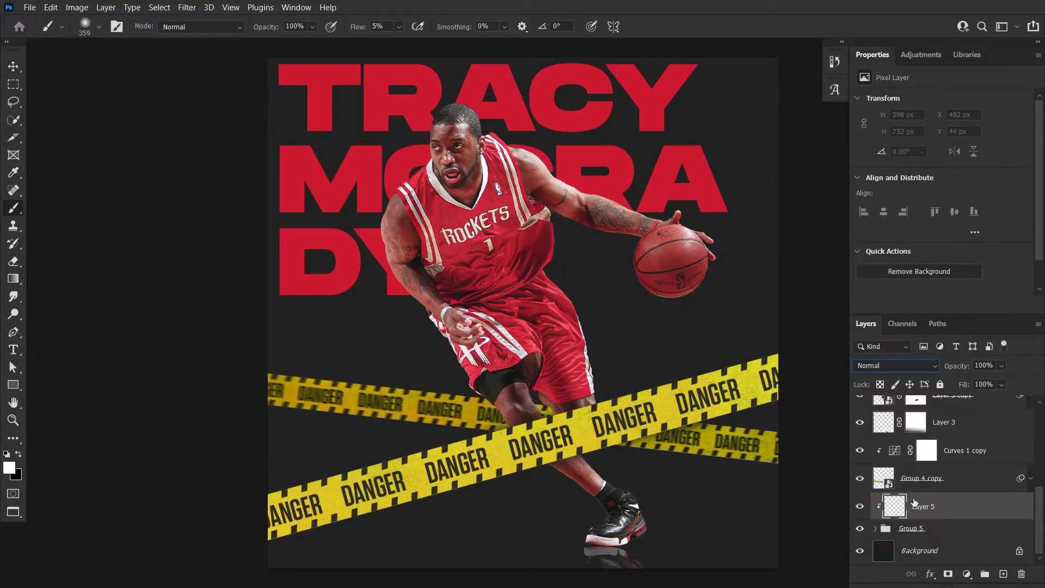
scroll(786, 433, "up", 3)
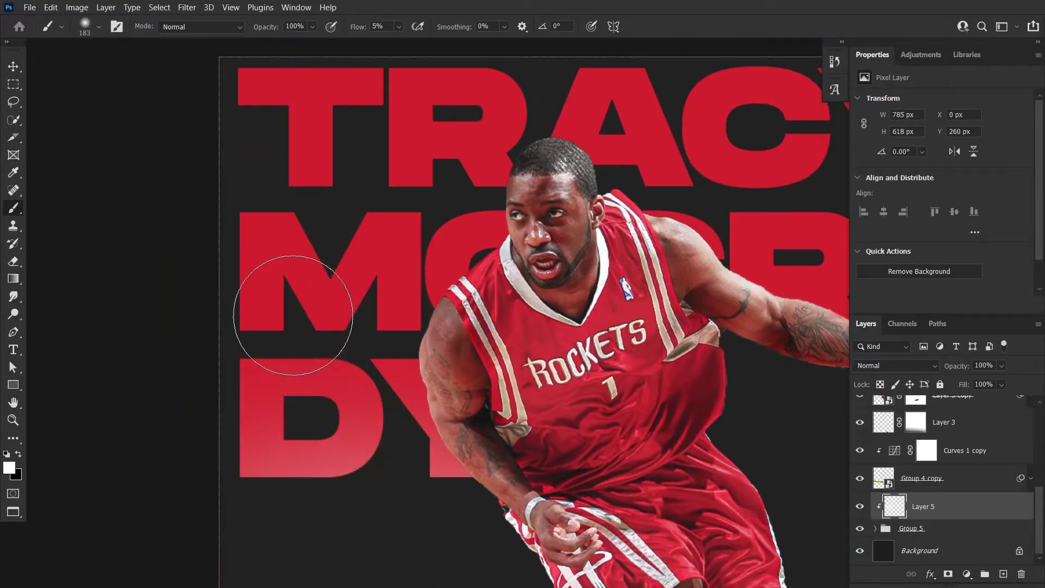
scroll(689, 316, "up", 2)
mouse_move(688, 317)
left_mouse_down()
mouse_move(697, 267)
mouse_move(422, 279)
mouse_move(489, 279)
left_mouse_up()
Step: Fit the poster on screen and preview Add Noise on the title without applying it
double_click(13, 402)
left_click(187, 8)
left_click(381, 203)
key("Return")
Step: Convert the Group 5 title group to a smart object
key("b")
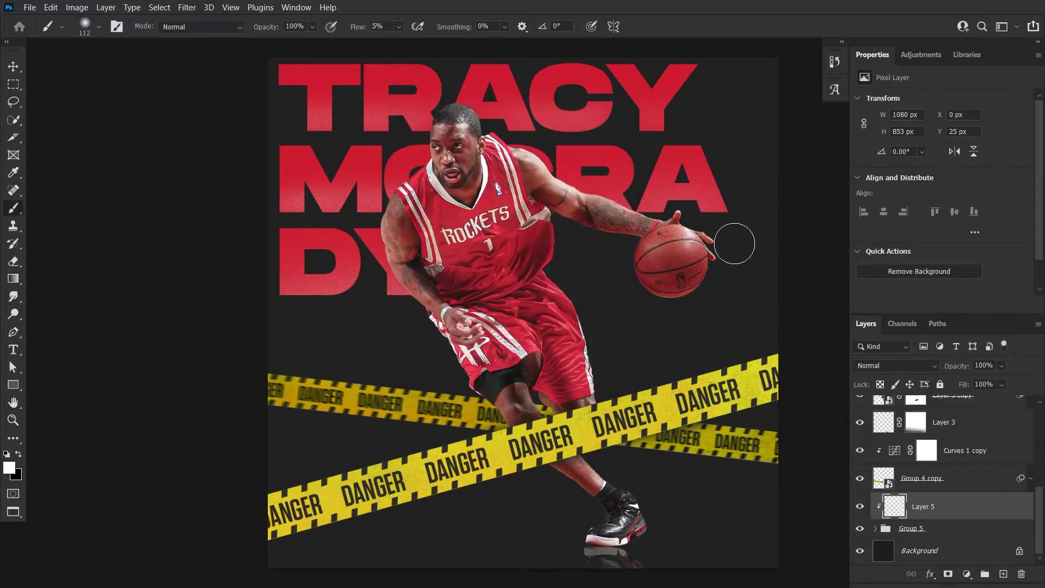
right_click(925, 531)
left_click(816, 180)
left_click(187, 7)
Step: Apply Add Noise to the title smart object as a smart filter
left_click(381, 208)
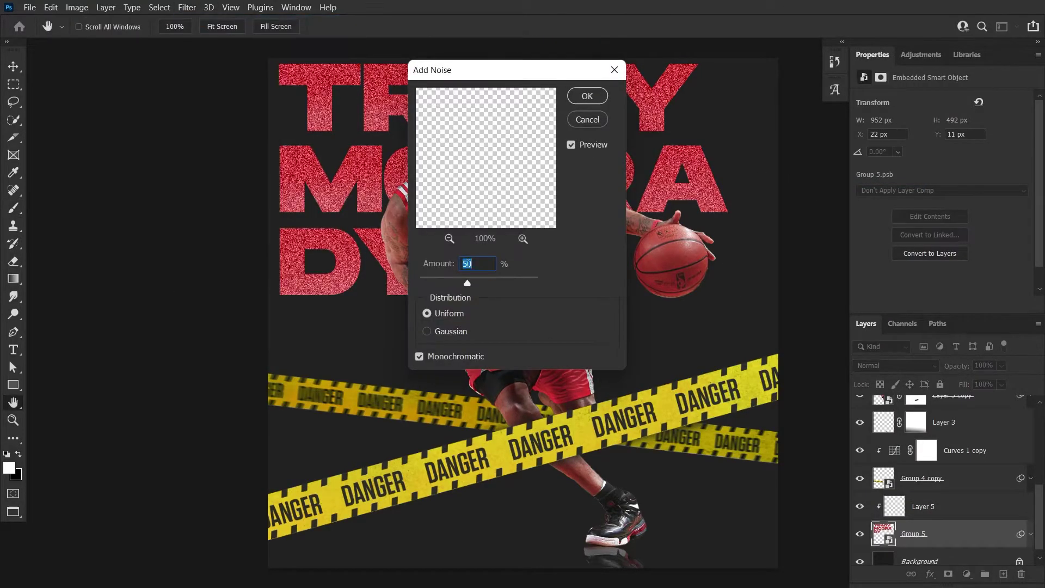
key("BackSpace")
left_click(598, 94)
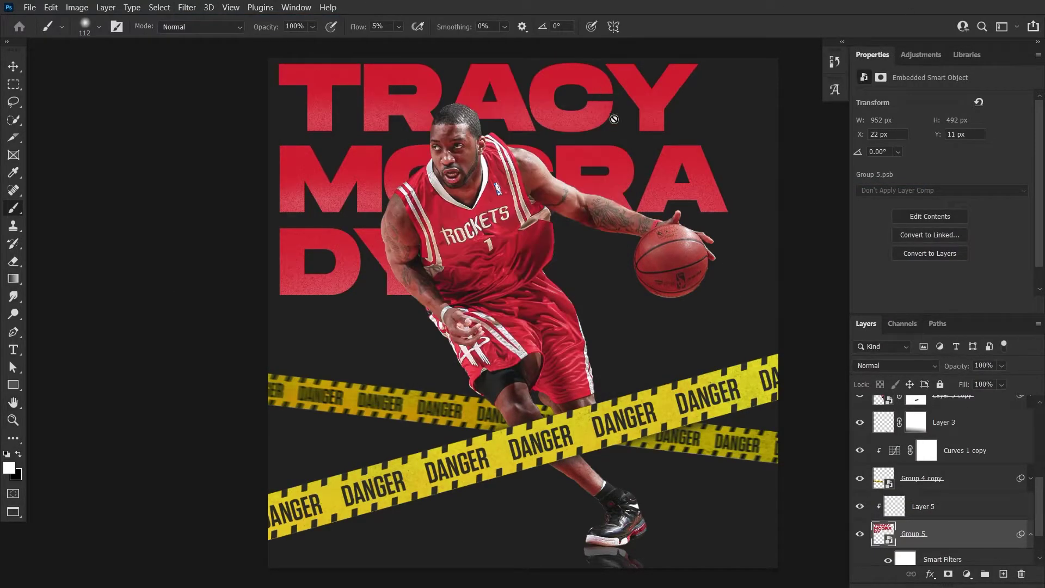
Step: Scale the title down from 952 to 859 px wide and confirm
key("ctrl+t")
left_click_drag(728, 297, 683, 272)
key("Return")
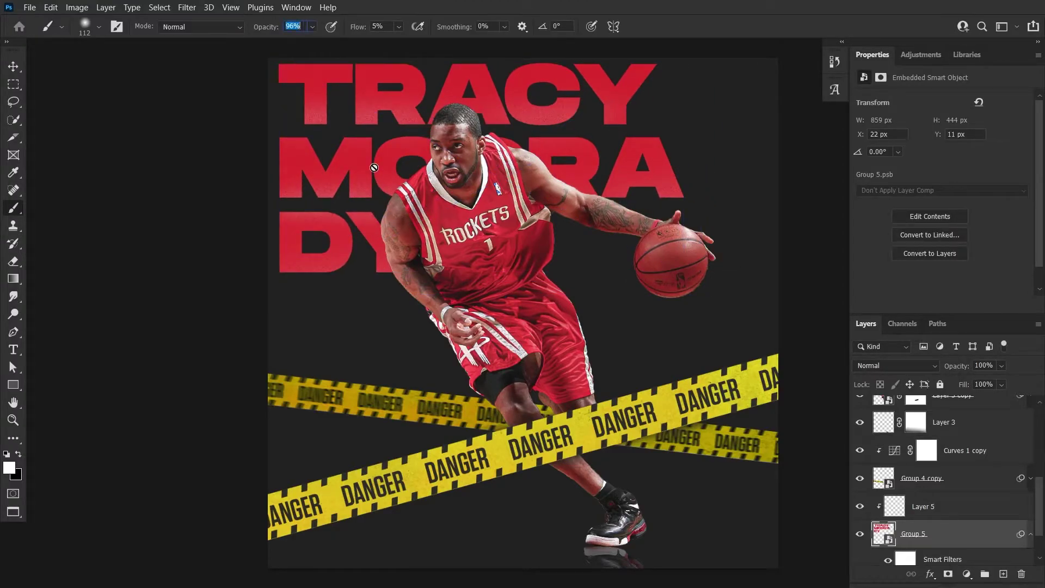
key("v")
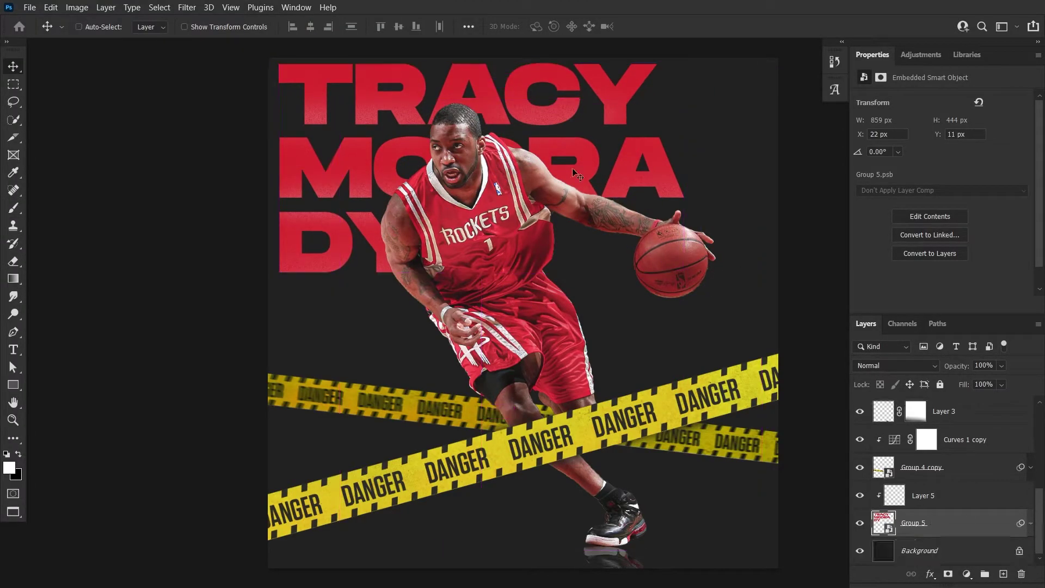
key("ctrl+minus")
scroll(435, 205, "up", 2)
Step: Select the title smart object and try Field Blur and Tilt-Shift, cancelling both
left_click(847, 442)
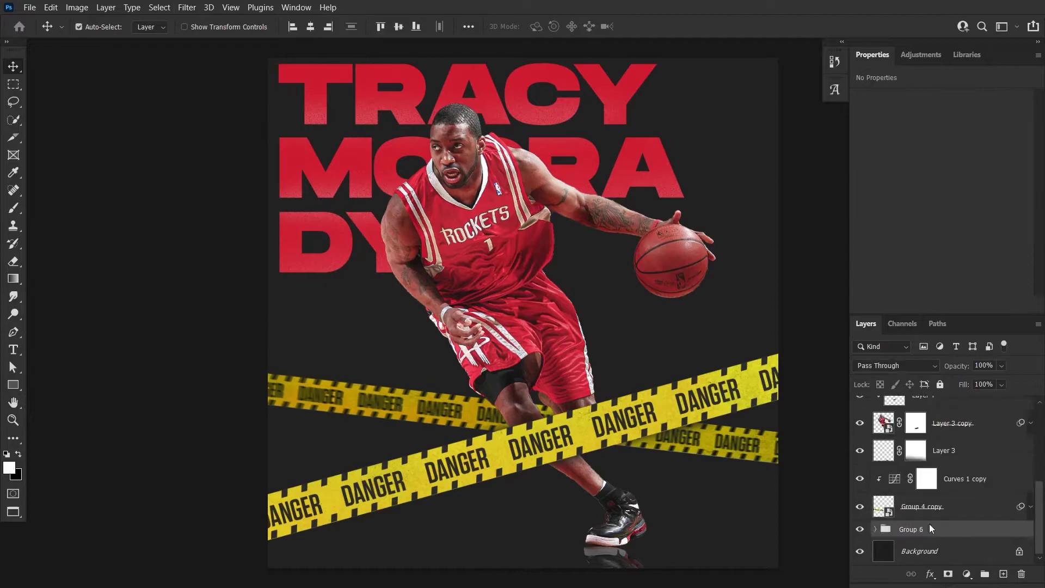
left_click(929, 523)
left_click(186, 7)
left_click(381, 183)
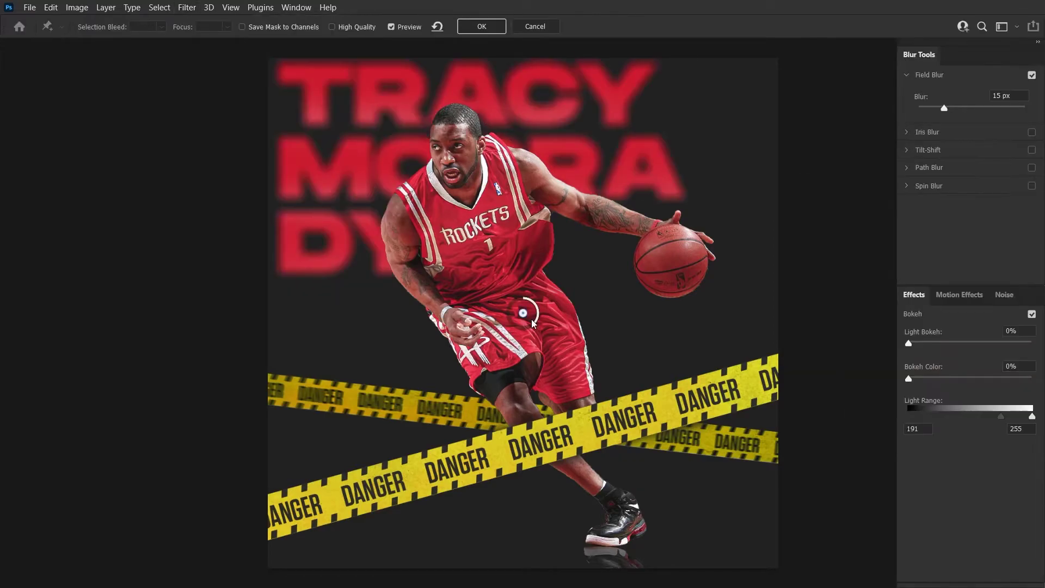
left_click(536, 26)
left_click(187, 7)
left_click(383, 208)
left_click(536, 26)
Step: Try an Iris Blur on the title, reshaping its ellipse, then cancel it
left_click(186, 7)
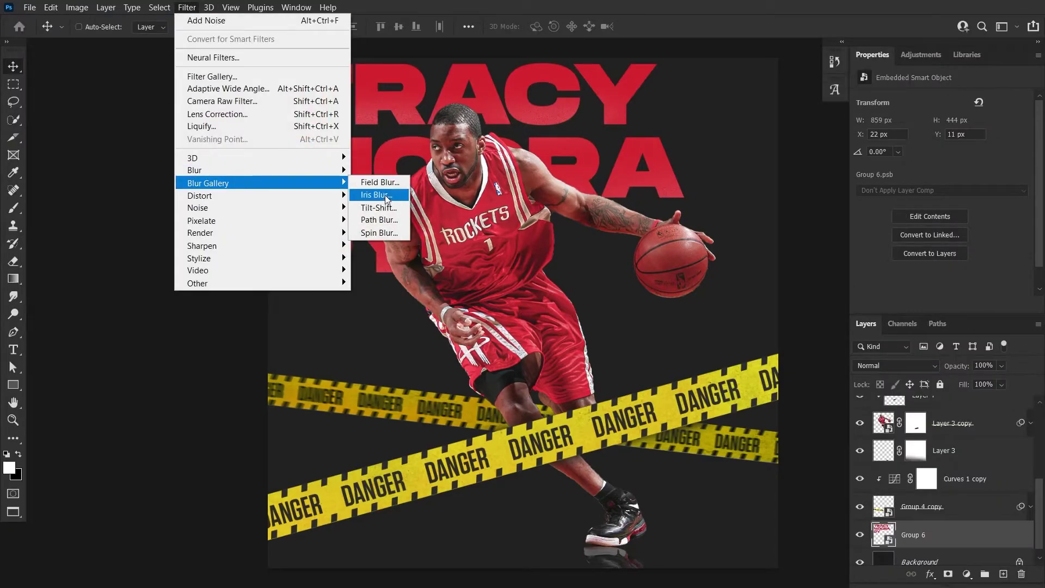
left_click(375, 195)
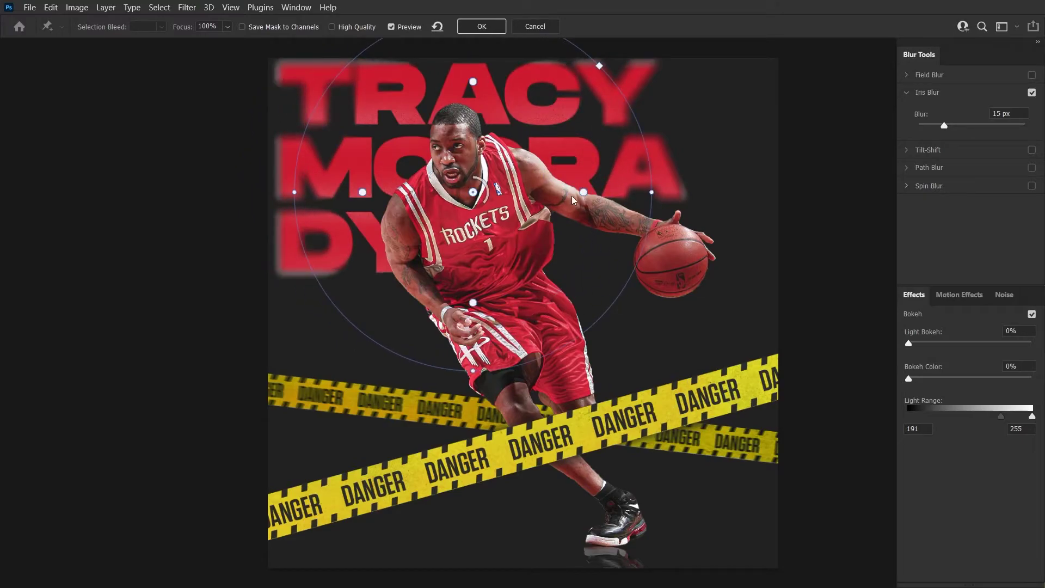
left_click_drag(652, 192, 808, 192)
left_click_drag(474, 192, 575, 235)
left_click_drag(370, 235, 422, 234)
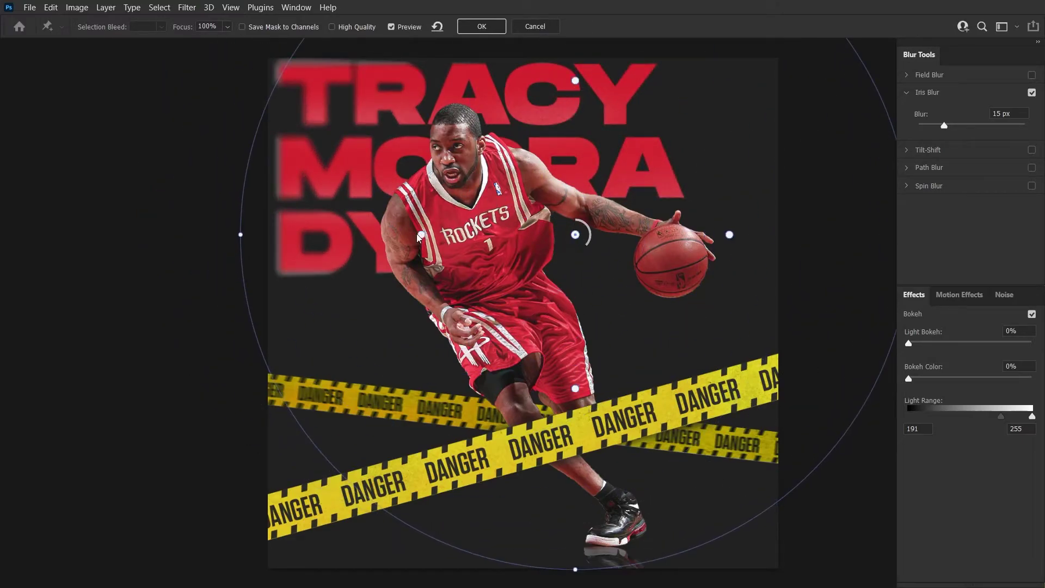
left_click_drag(562, 241, 608, 257)
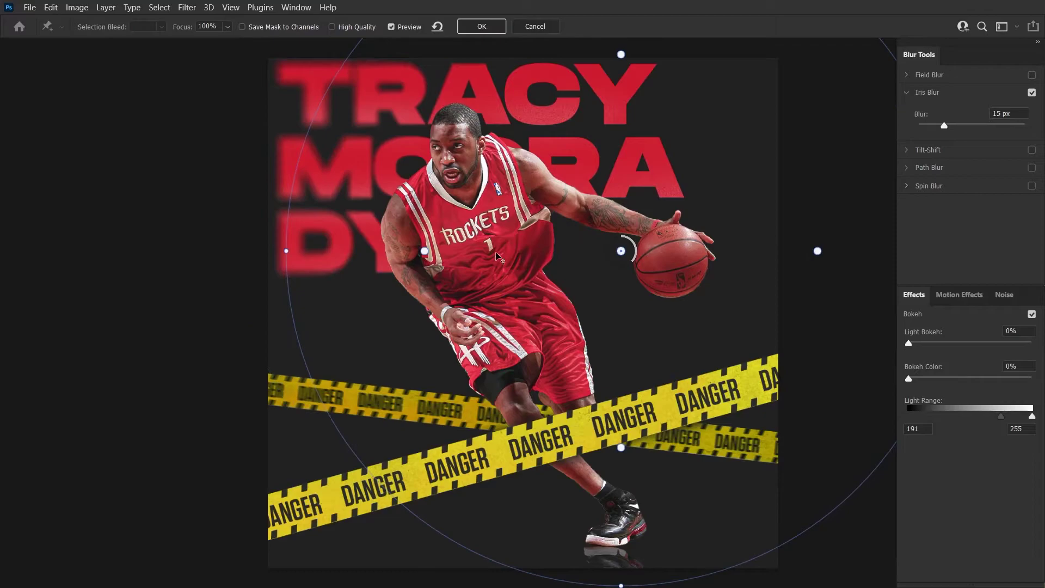
left_click_drag(279, 249, 293, 119)
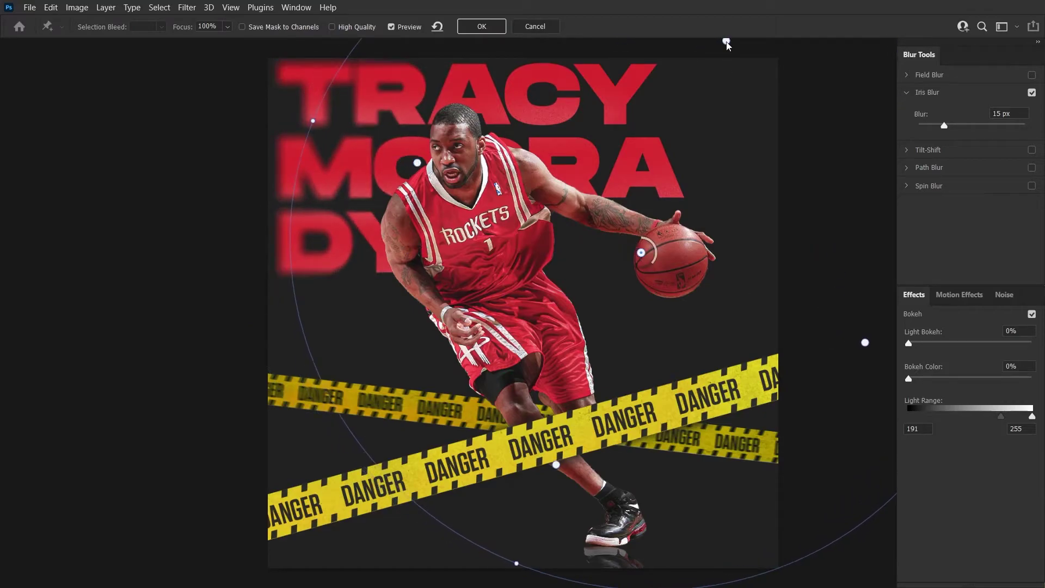
key("Escape")
Step: Apply a Tilt-Shift blur with diagonal focus lines (about 50°) at 10 px
left_click(187, 7)
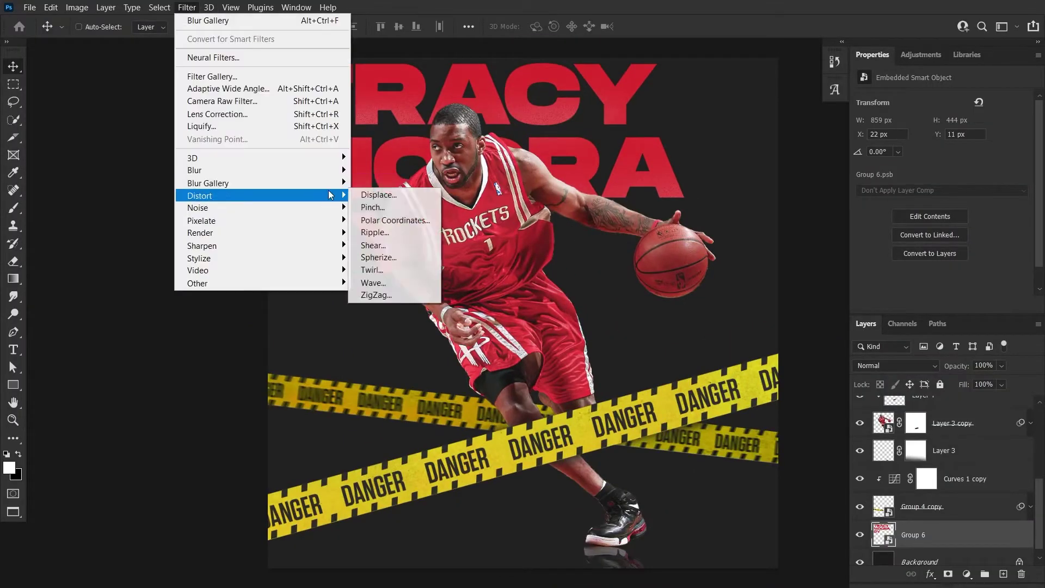
left_click(385, 220)
left_click_drag(522, 261, 467, 266)
mouse_move(537, 315)
left_mouse_down()
mouse_move(549, 335)
mouse_move(540, 348)
left_mouse_up()
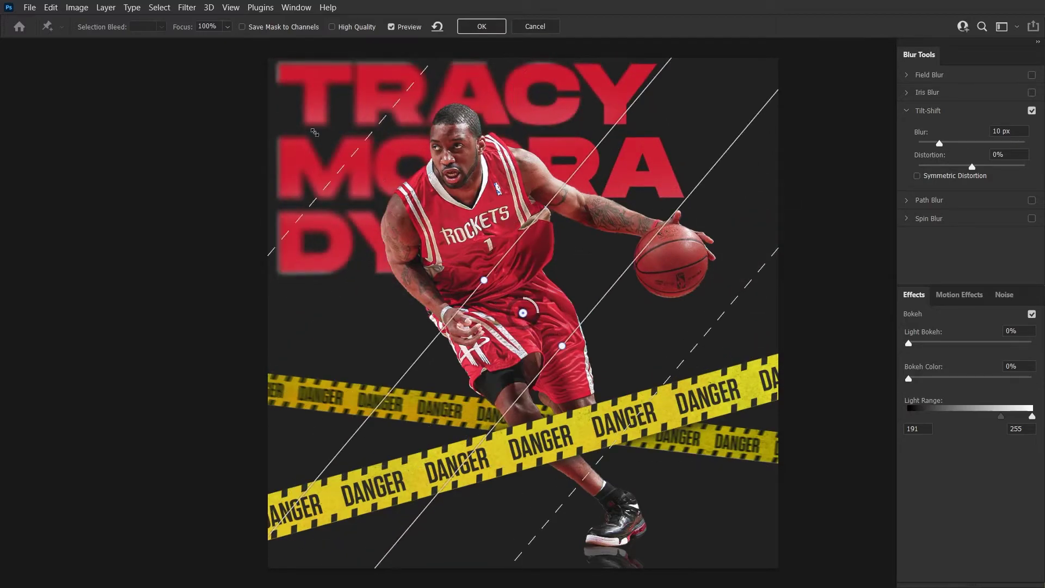
mouse_move(529, 226)
left_mouse_down()
mouse_move(557, 256)
mouse_move(577, 231)
left_mouse_up()
key("Return")
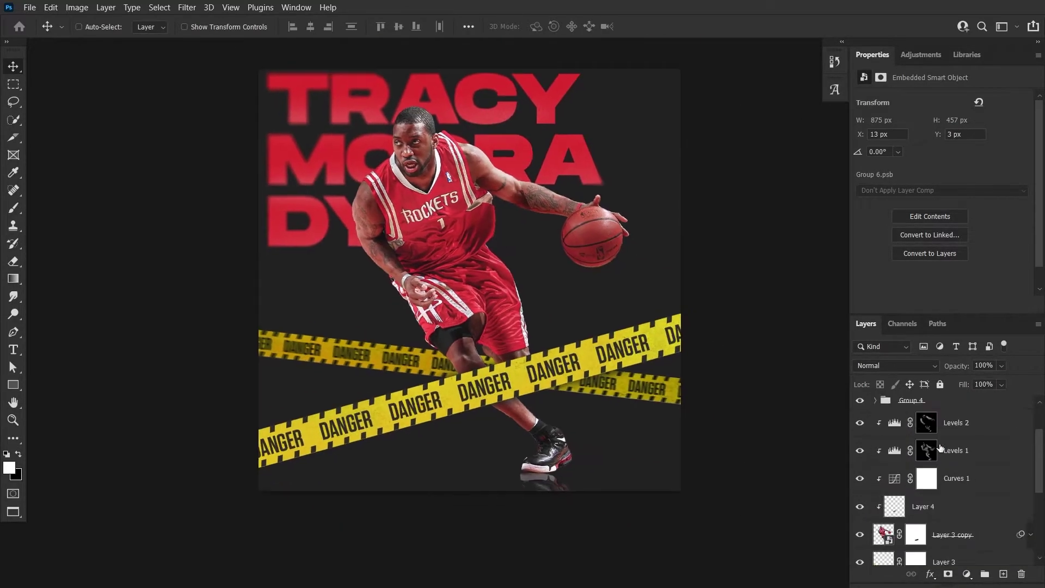
Step: Add a new layer and paint smoke over the dark background with a powder brush
left_click(915, 551)
left_click(1004, 574)
key("b")
left_click(100, 27)
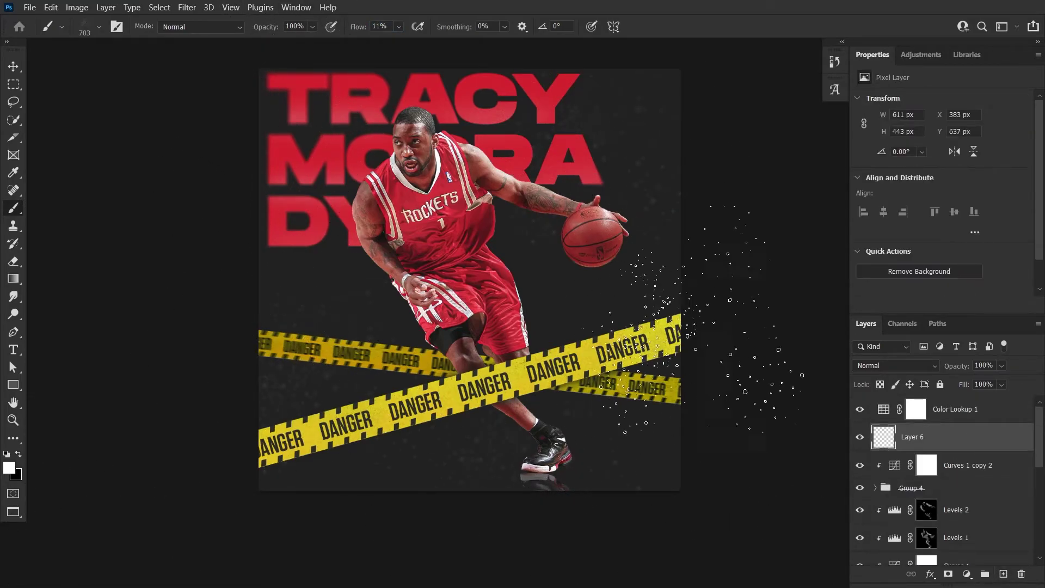
left_click(98, 27)
left_click(25, 175)
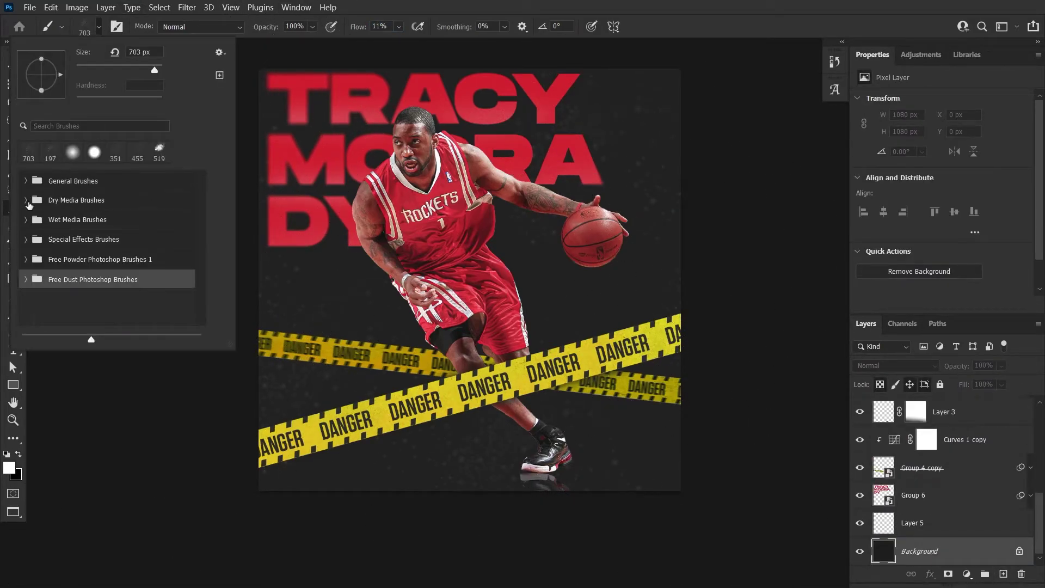
left_click(25, 259)
left_click(102, 288)
left_click_drag(423, 315, 348, 392)
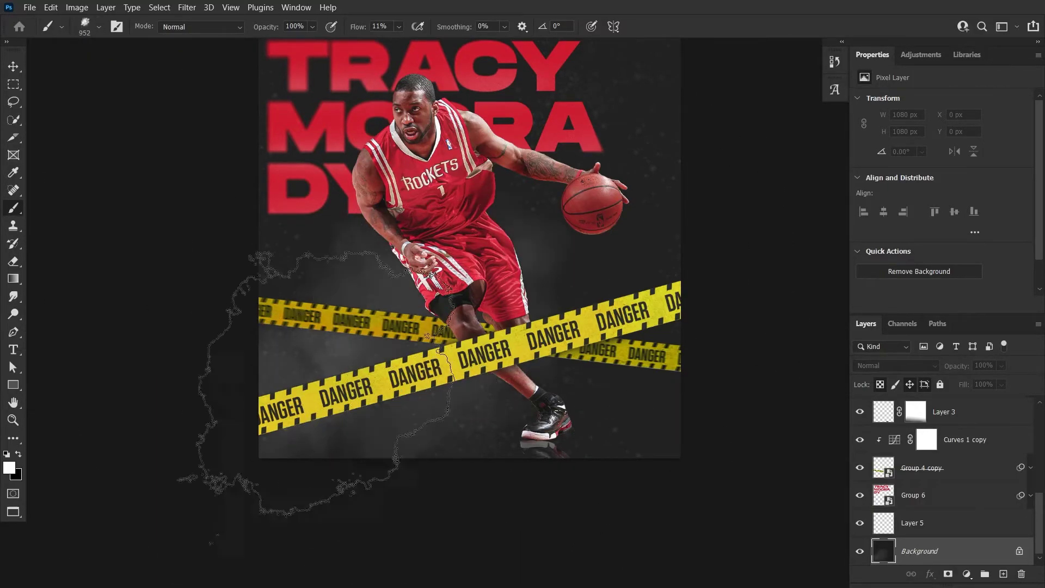
Step: Tilt the brush tip to -42°, save it as a preset, and set size 376, opacity 97%
left_click(98, 27)
left_click_drag(61, 79, 56, 87)
left_click(98, 28)
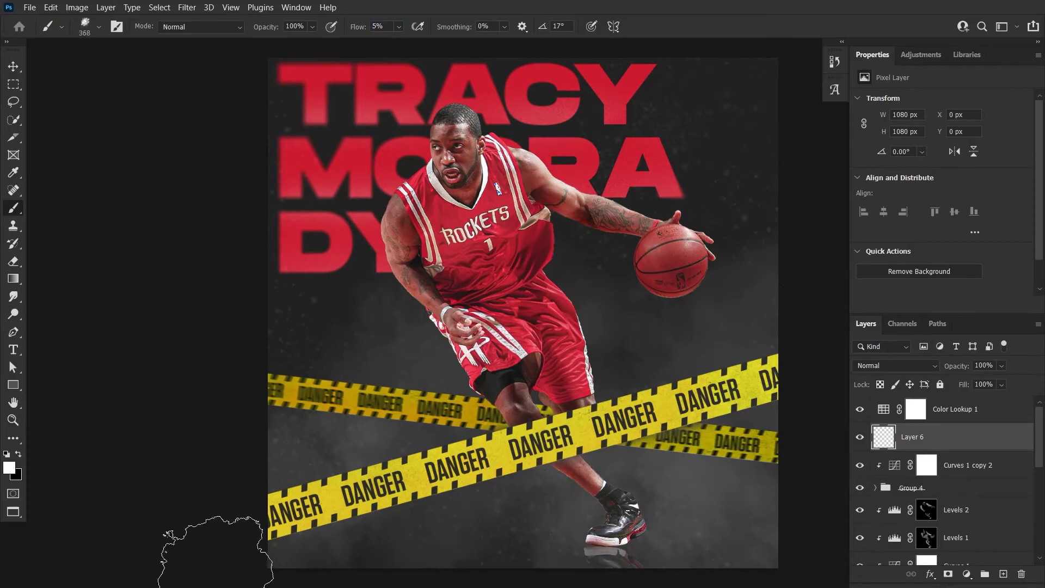
key("9")
key("7")
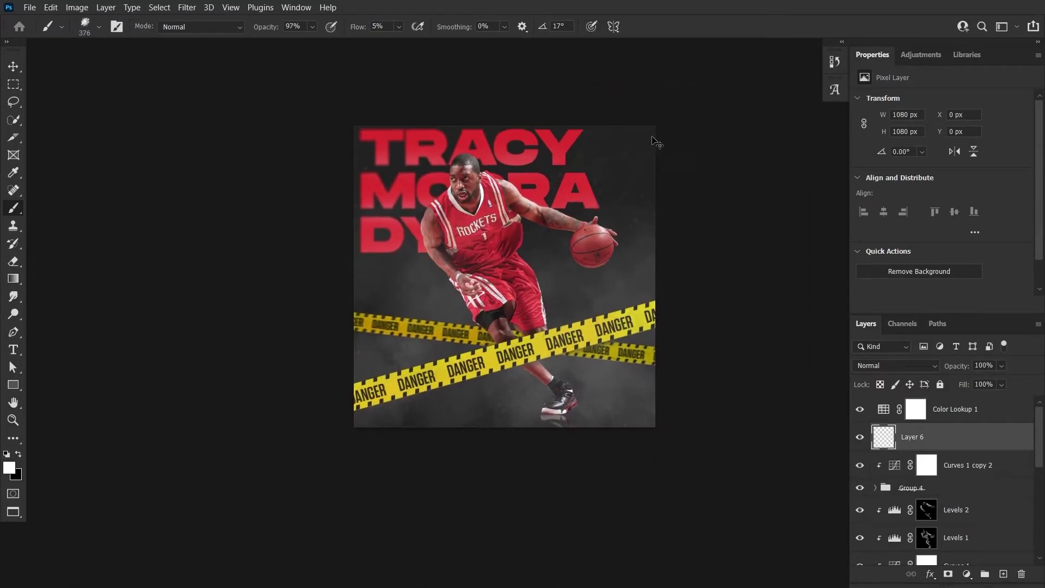
Step: Select the Color Lookup 1 adjustment layer and show the Libraries panel
key("v")
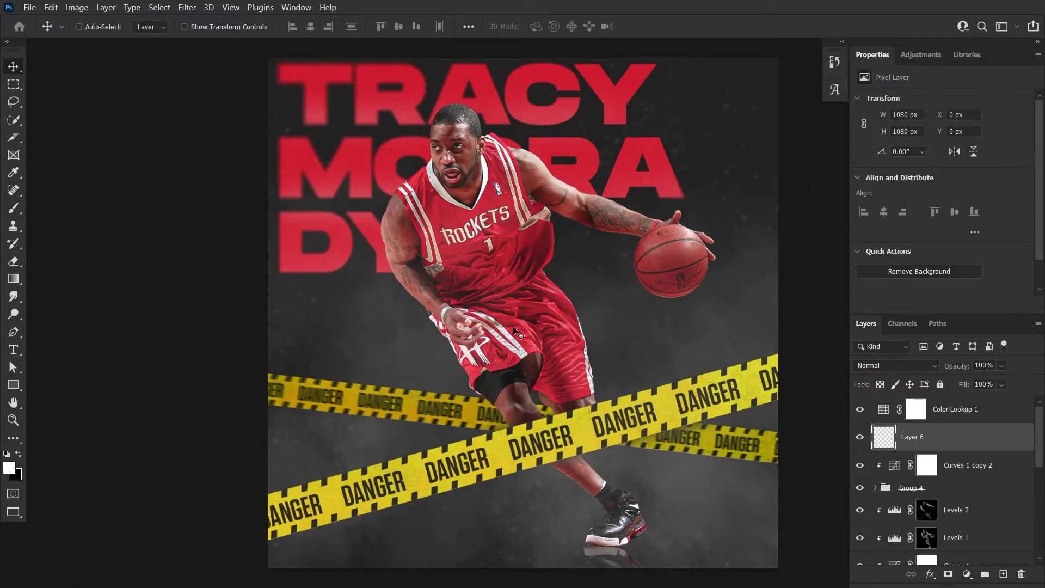
left_click(969, 409)
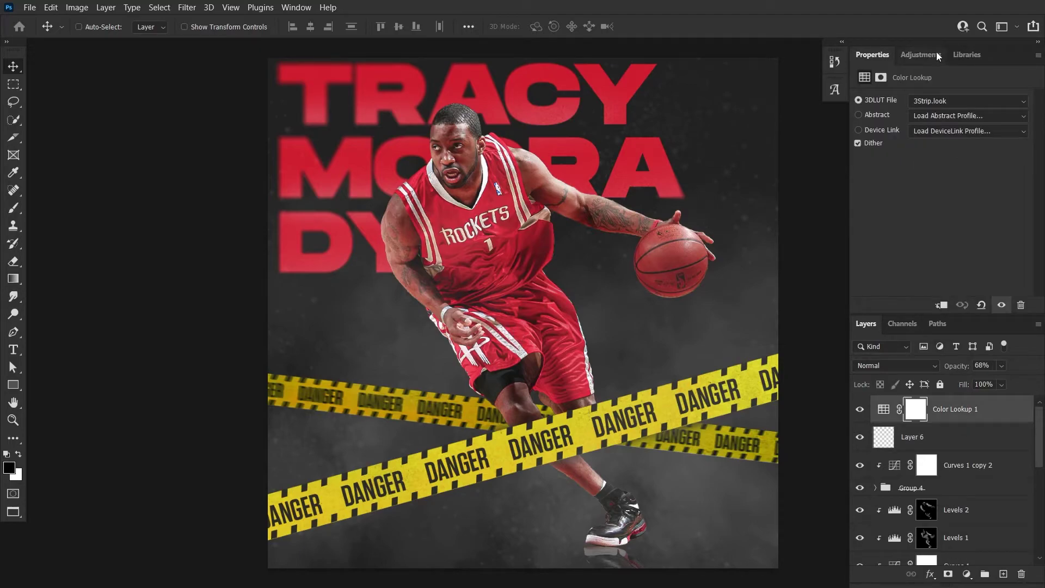
left_click(966, 55)
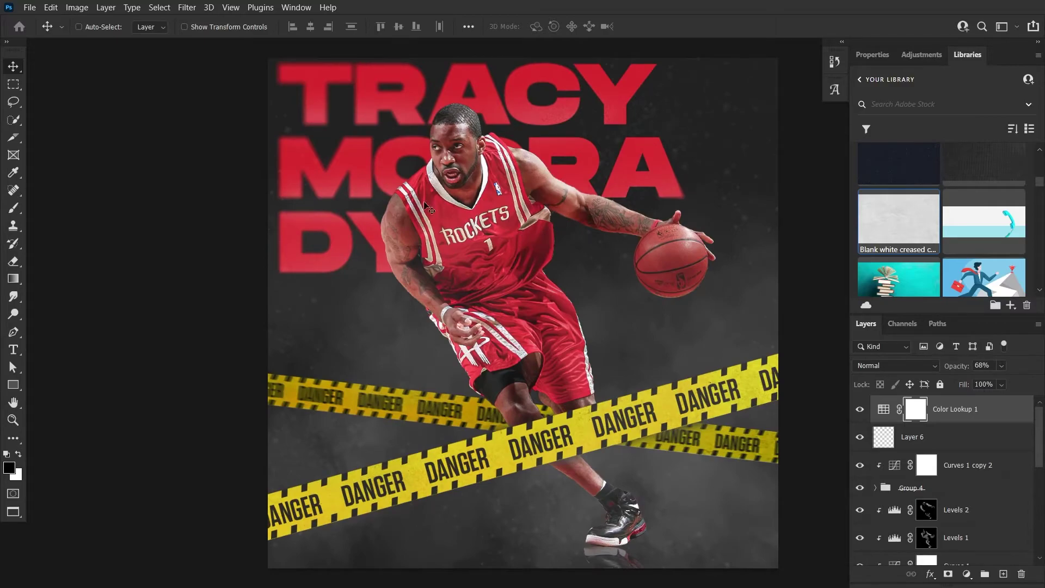
scroll(425, 206, "down", 2)
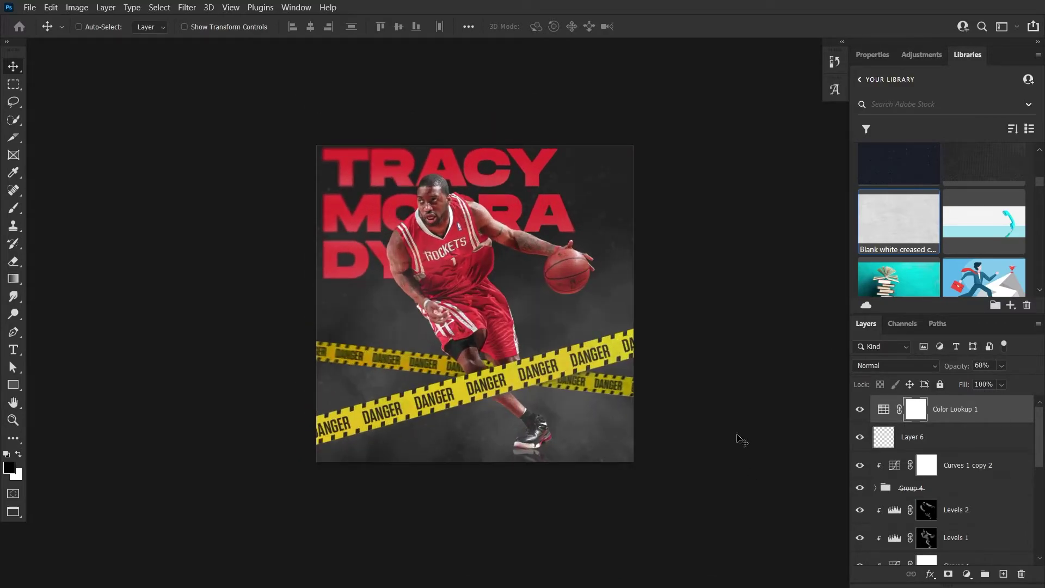
scroll(413, 281, "up", 2)
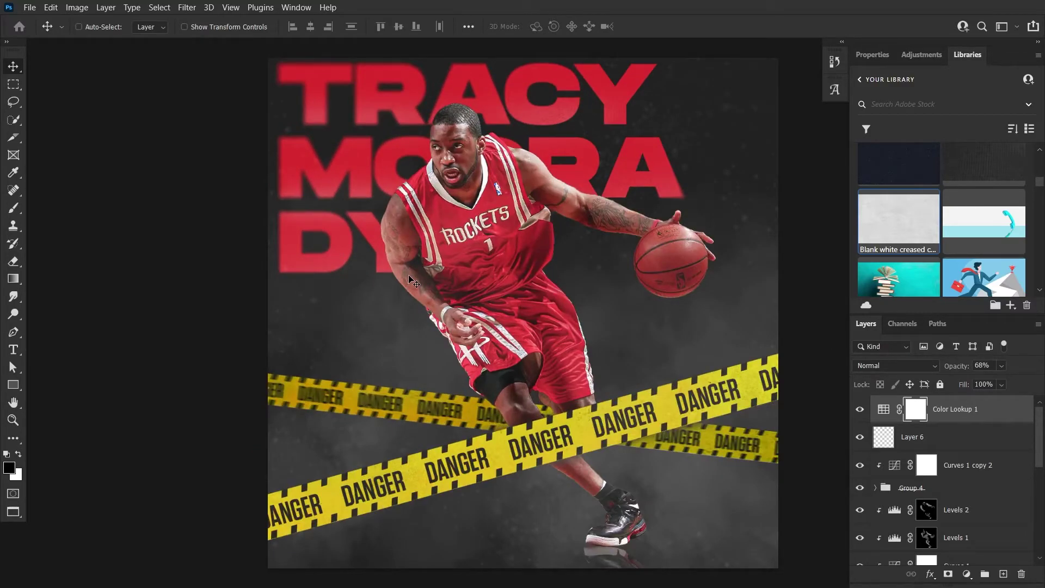
Step: Apply a Path Blur to Layer 3 copy aimed along the player's arm
left_click(410, 277, "ctrl")
key("x")
left_click(186, 7)
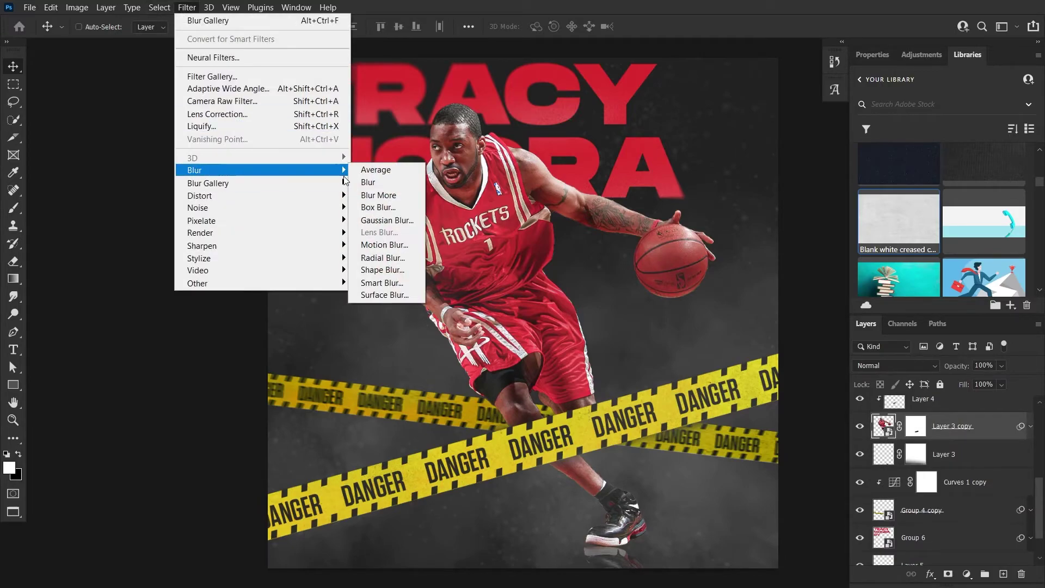
left_click(381, 229)
mouse_move(544, 313)
left_mouse_down()
mouse_move(568, 281)
mouse_move(543, 313)
mouse_move(562, 250)
mouse_move(620, 249)
left_mouse_up()
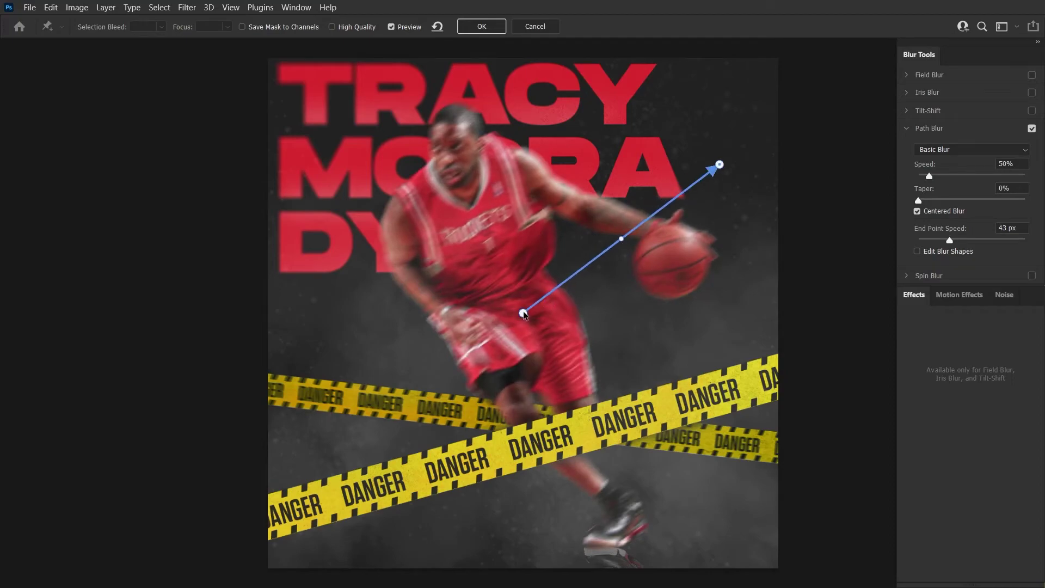
left_click(500, 28)
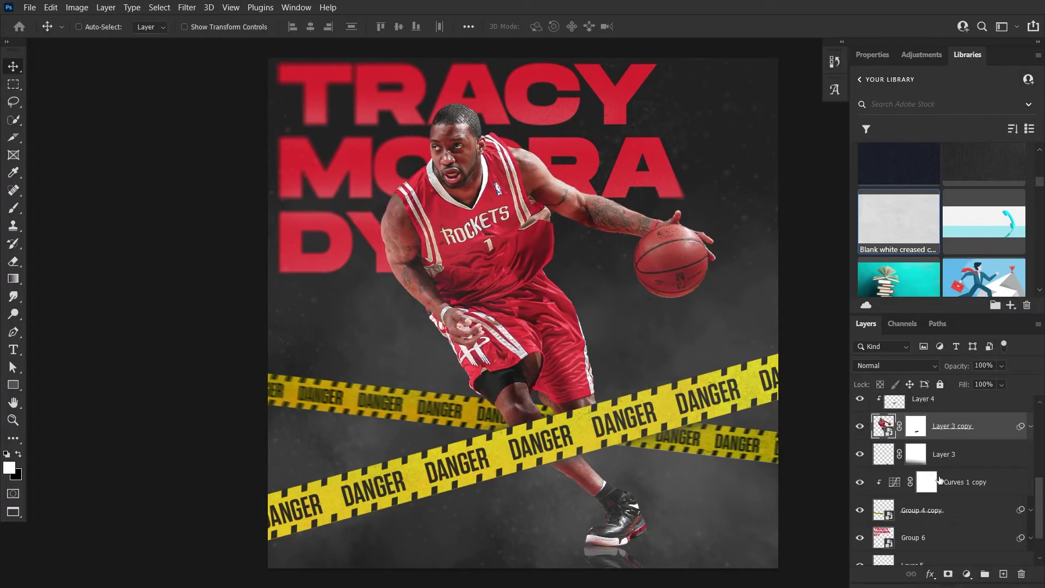
Step: Extend the path blur's end to the right and nudge the blurred copy rightward
left_click(187, 7)
left_click(376, 218)
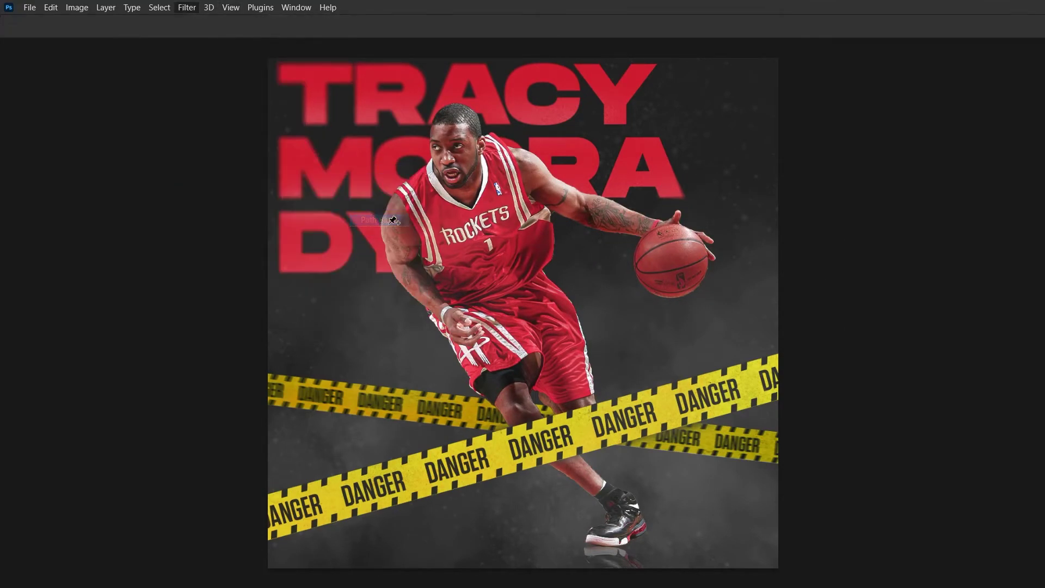
left_click_drag(522, 313, 571, 322)
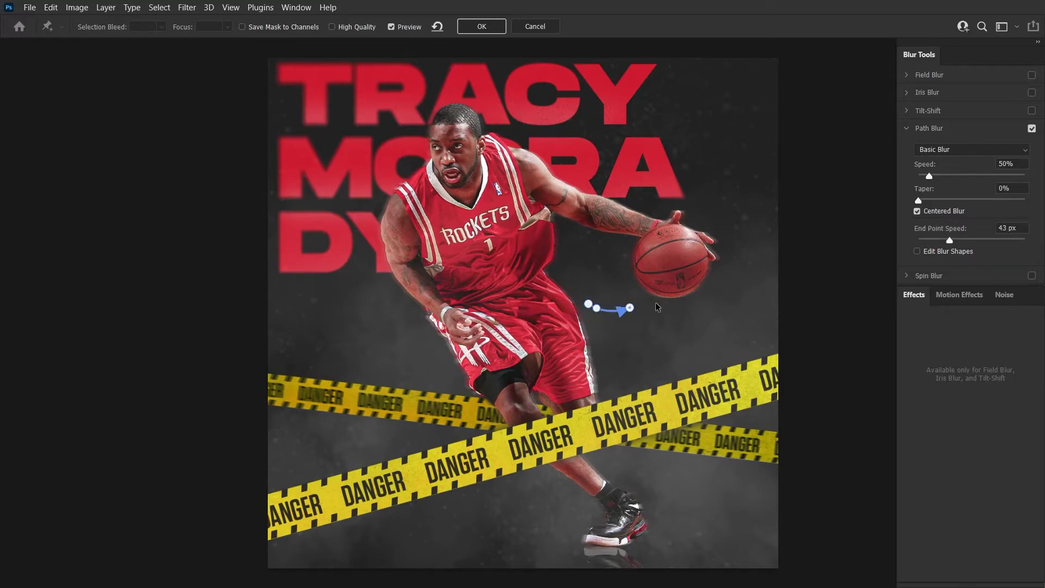
left_click_drag(629, 308, 837, 276)
key("Return")
mouse_move(599, 369)
left_mouse_down()
mouse_move(719, 368)
mouse_move(611, 349)
left_mouse_up()
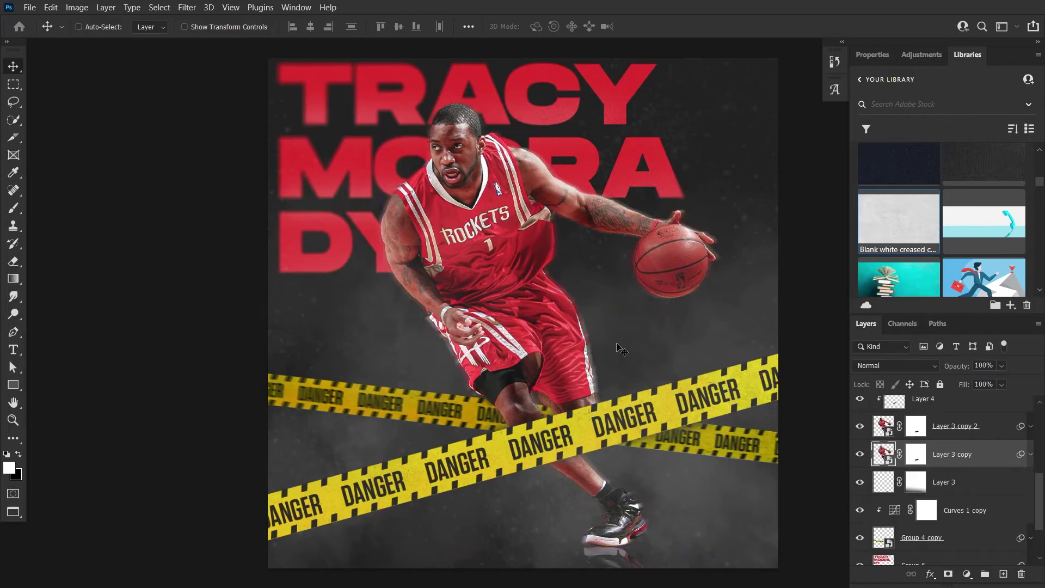
Step: Mask the blur glow off the player's shoulder, arm and torso with a soft black brush
left_click(916, 426)
key("d")
scroll(490, 109, "up", 2, "alt")
key("b")
left_click(99, 27)
scroll(109, 256, "up", 3)
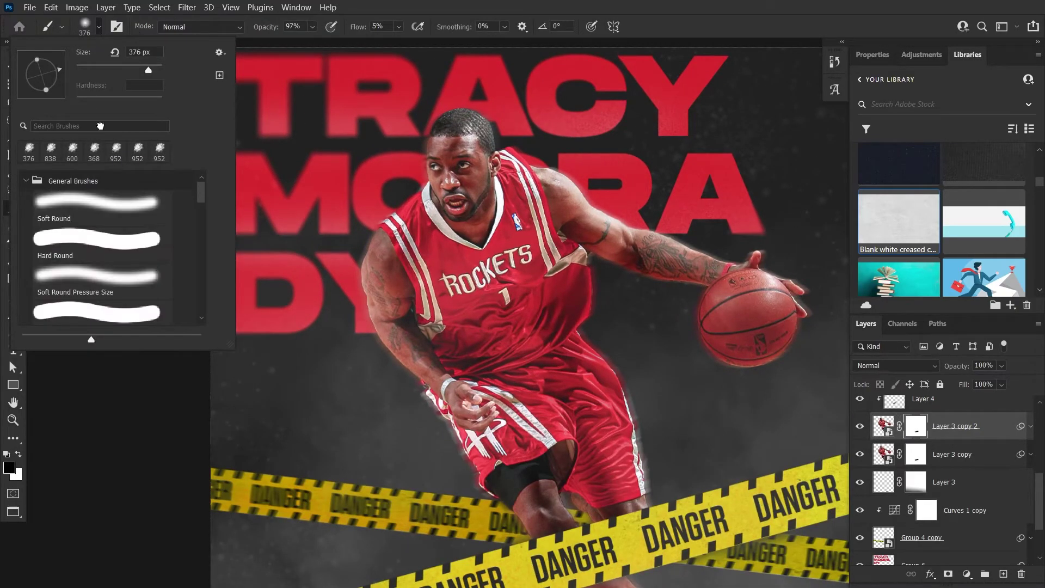
double_click(81, 226)
left_click_drag(677, 174, 631, 128)
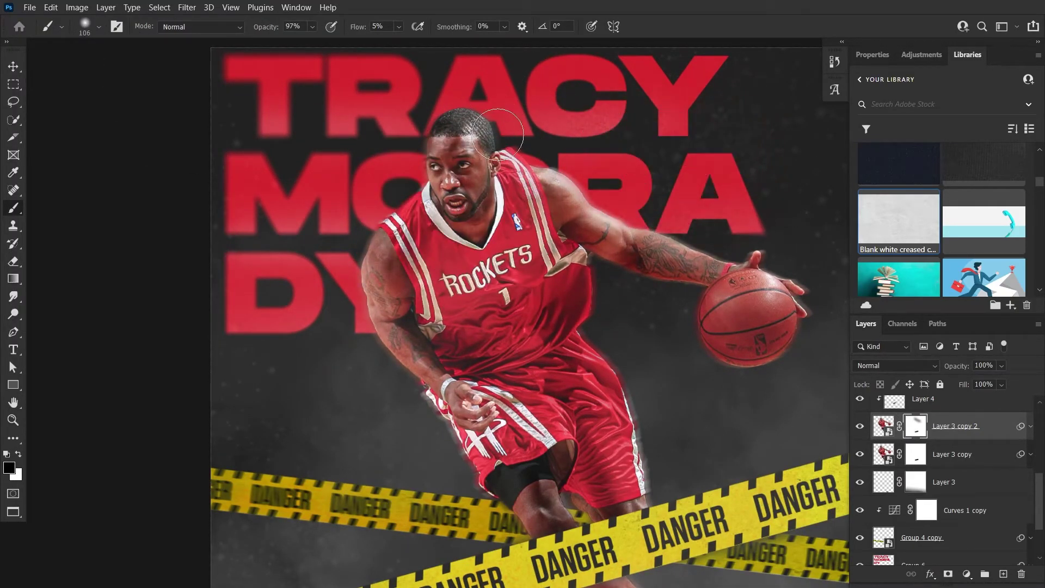
left_click_drag(560, 164, 730, 215)
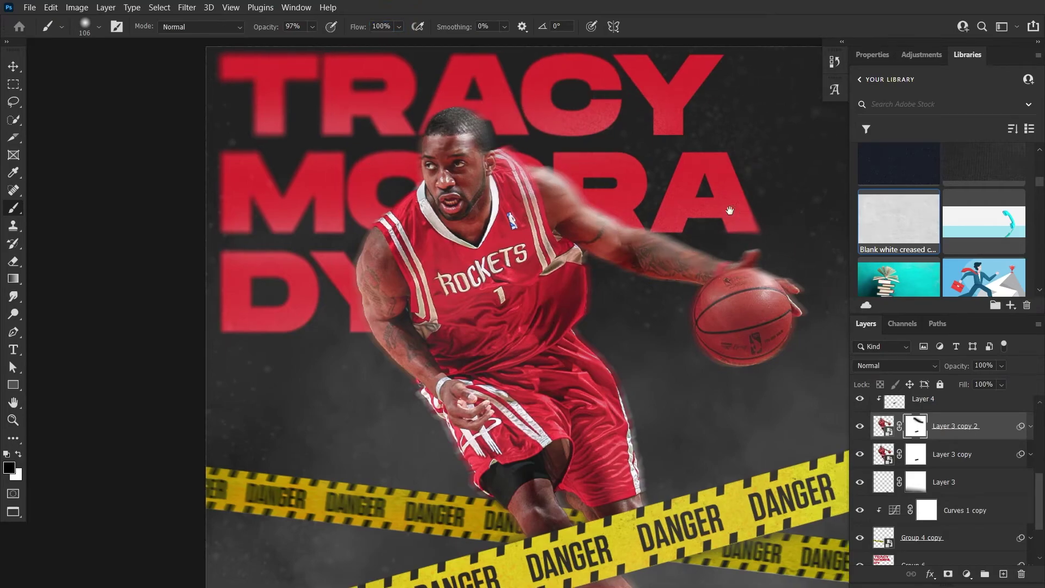
left_click_drag(818, 245, 666, 201)
scroll(451, 217, "down", 2)
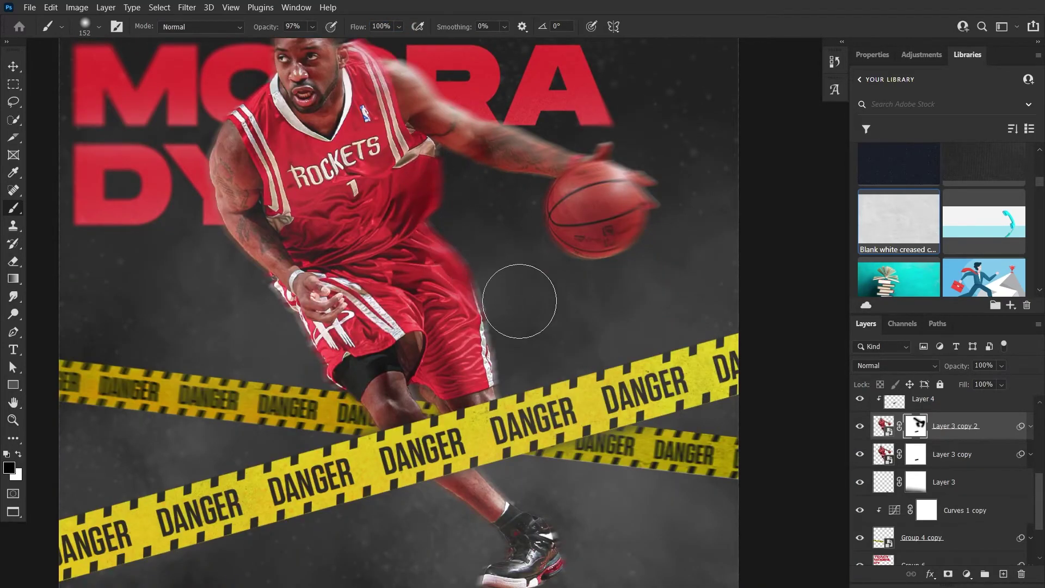
scroll(482, 314, "down", 3)
scroll(481, 314, "right", 2)
key("v")
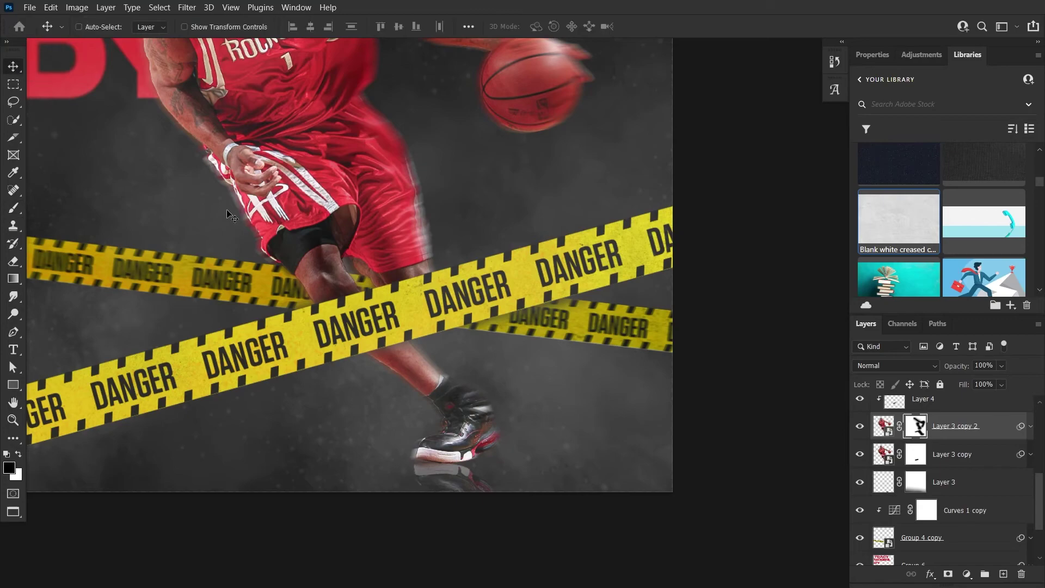
key("ctrl+0")
Step: Rerun Path Blur on Layer 3 copy with a higher End Point Speed
left_click(884, 451)
key("x")
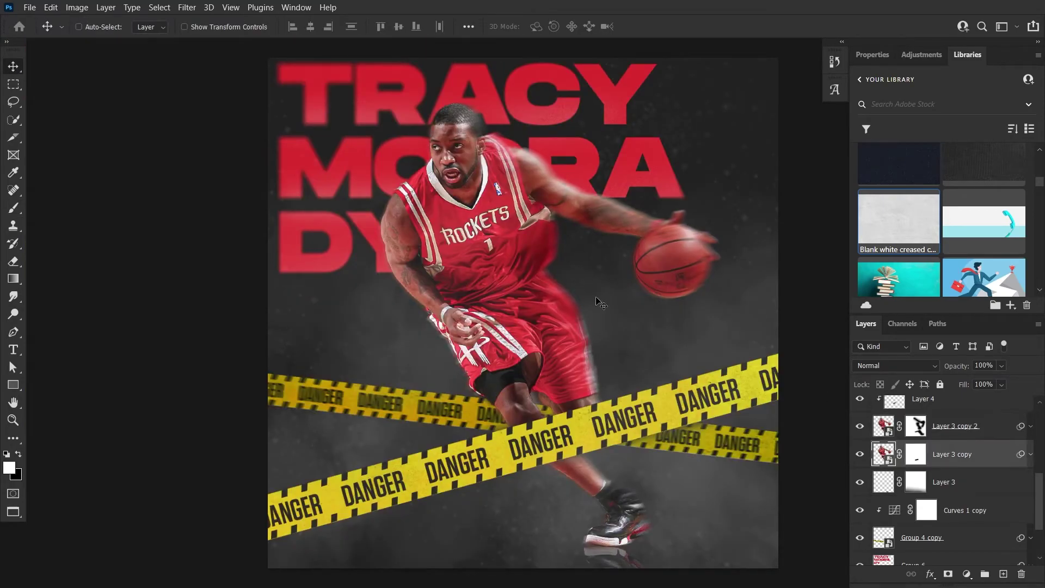
key("ctrl+alt+f")
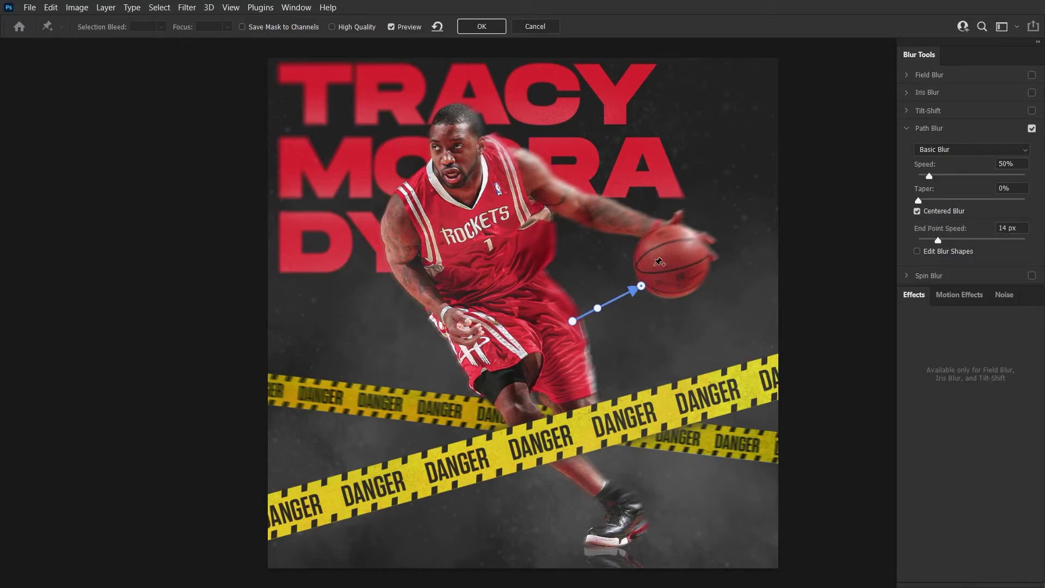
mouse_move(648, 276)
left_mouse_down()
mouse_move(639, 275)
mouse_move(651, 278)
left_mouse_up()
key("Return")
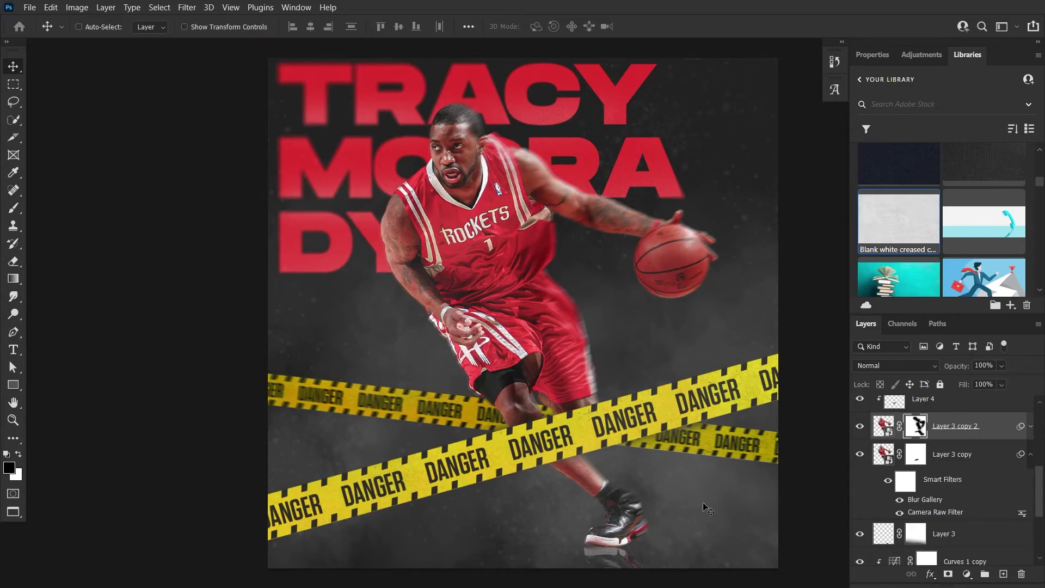
key("b")
key("v")
left_click(1031, 454)
key("ctrl+minus")
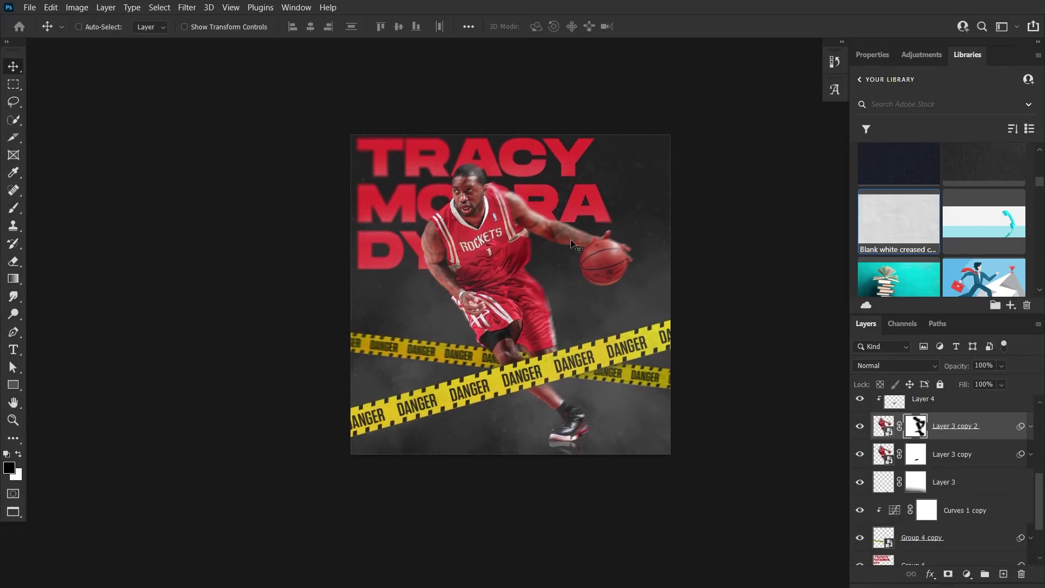
key("ctrl+0")
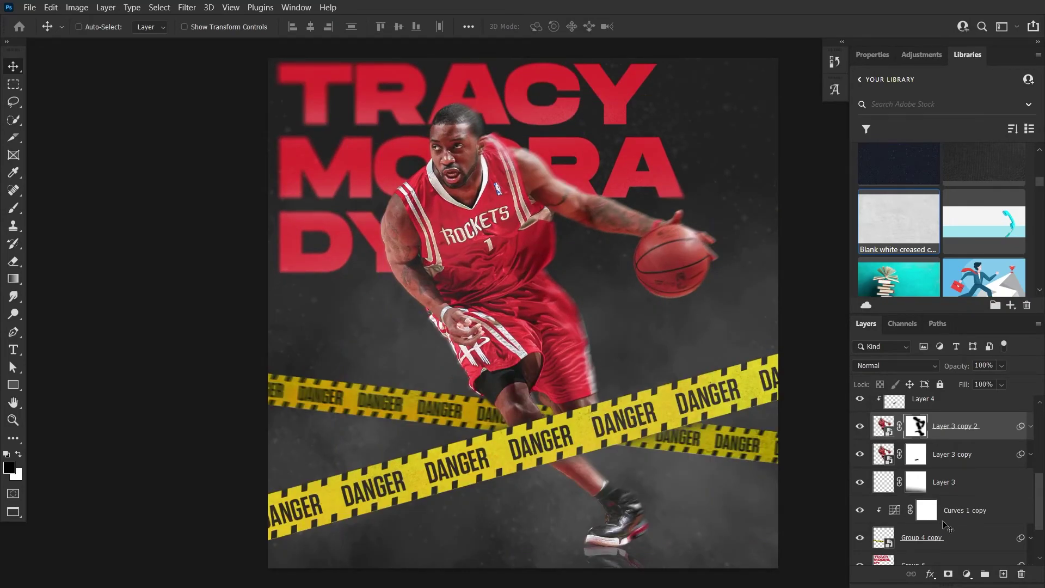
Step: Add a clipped Black & White adjustment above the title group and tweak the Reds
scroll(944, 525, "down", 3)
left_click(945, 494)
left_click(967, 574)
left_click(974, 478)
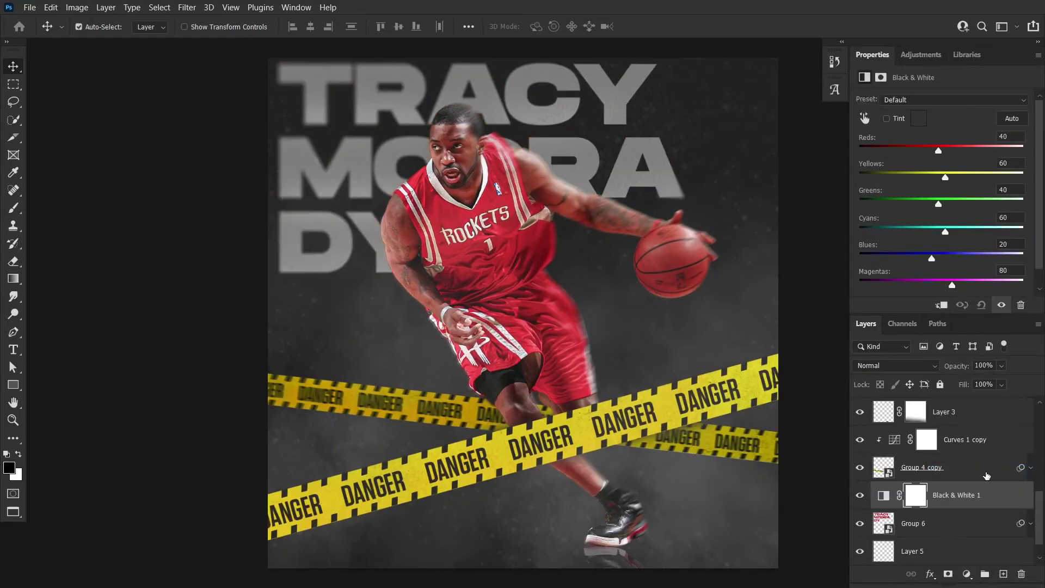
key("ctrl+z")
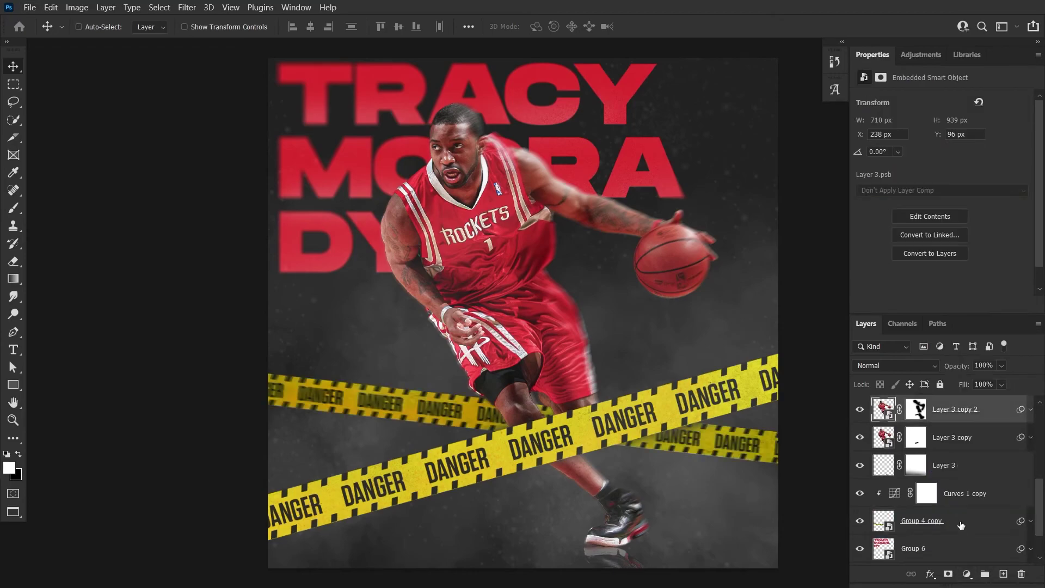
scroll(961, 525, "down", 2)
left_click(950, 495)
left_click(967, 574)
left_click(971, 466)
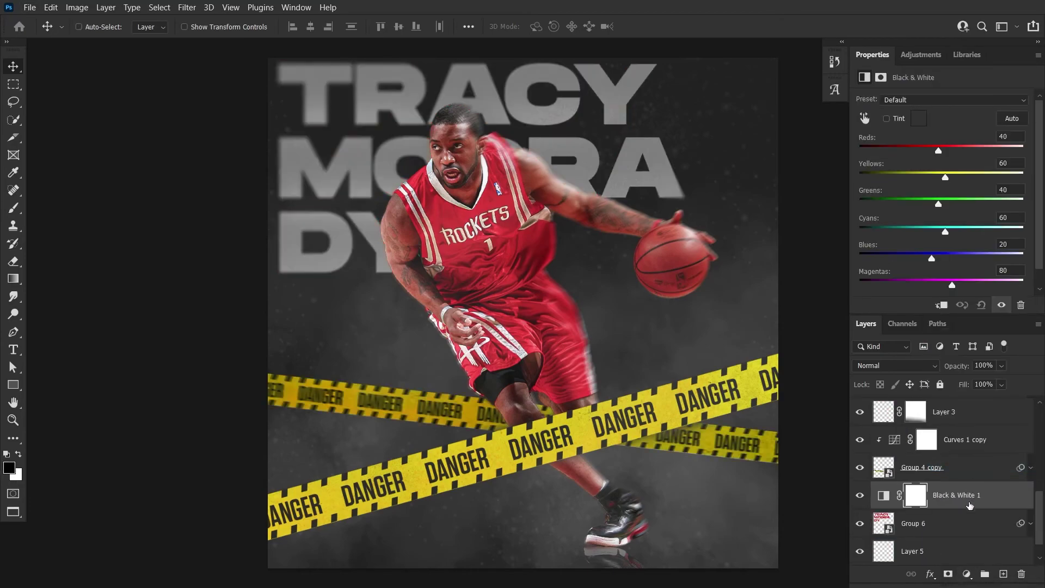
left_click_drag(938, 150, 938, 151)
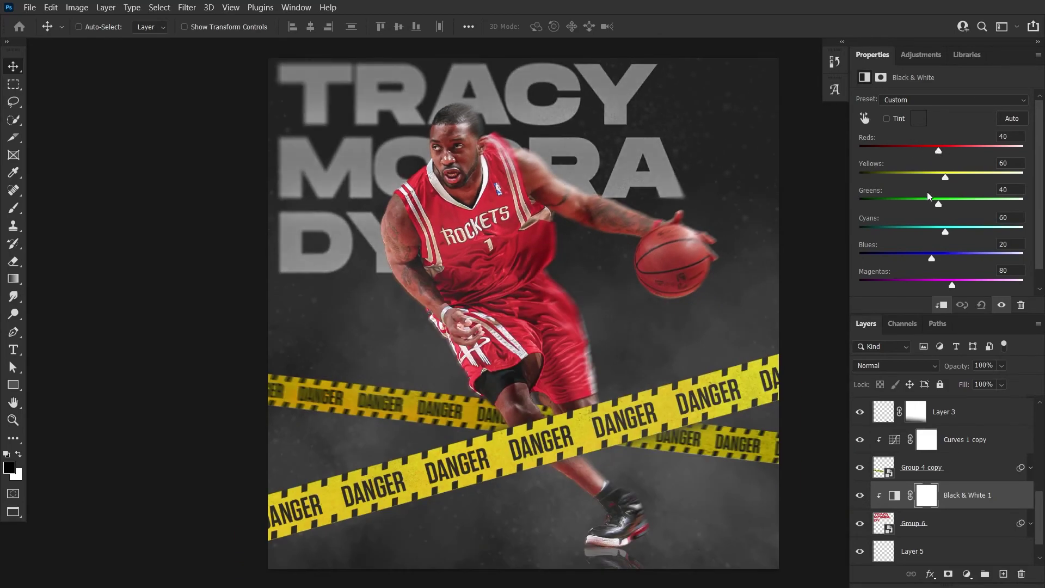
Step: Add a Levels adjustment lifting the title's blacks to 49, comparing with Black & White toggled
left_click(967, 573)
left_click(958, 401)
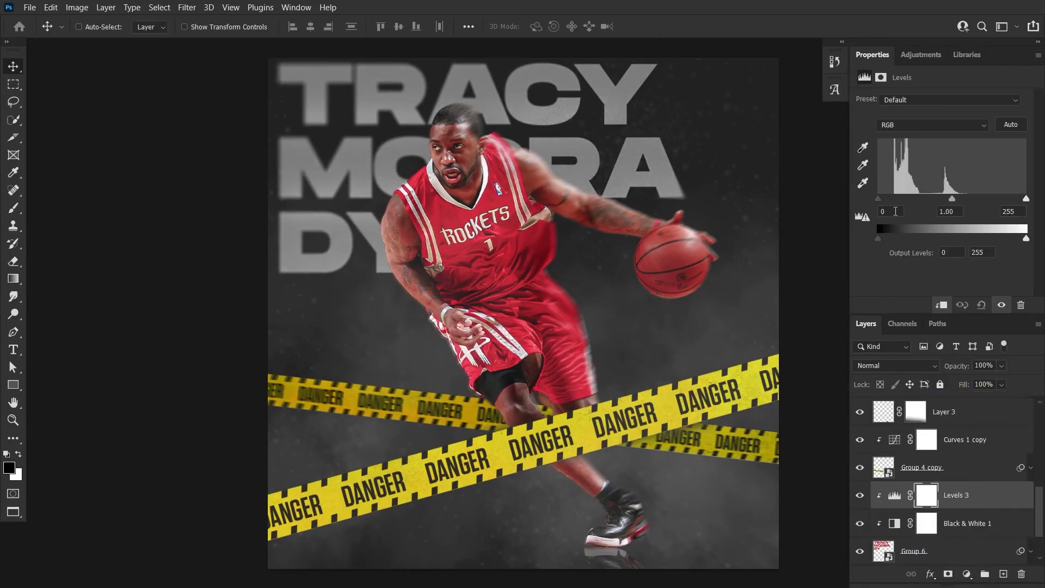
mouse_move(1027, 199)
left_mouse_down()
mouse_move(994, 200)
mouse_move(1026, 198)
left_mouse_up()
left_click_drag(878, 238, 907, 240)
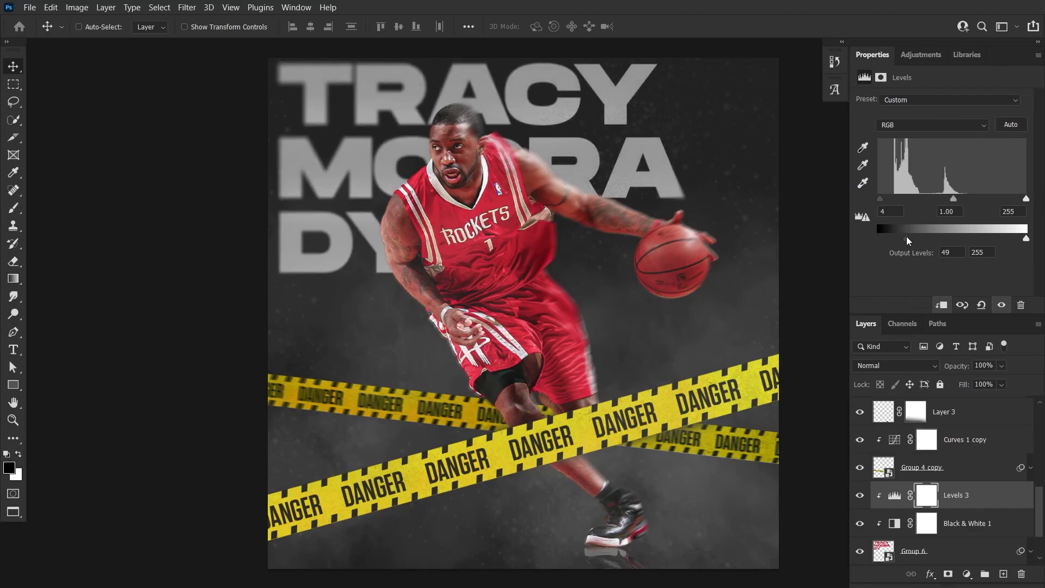
left_click(860, 524)
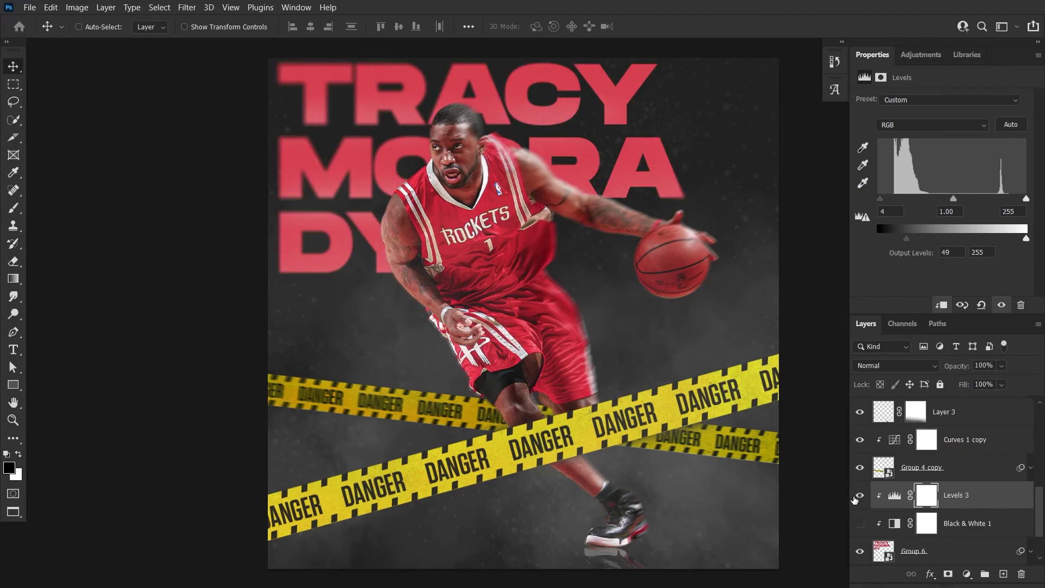
left_click(860, 523)
scroll(466, 188, "down", 2)
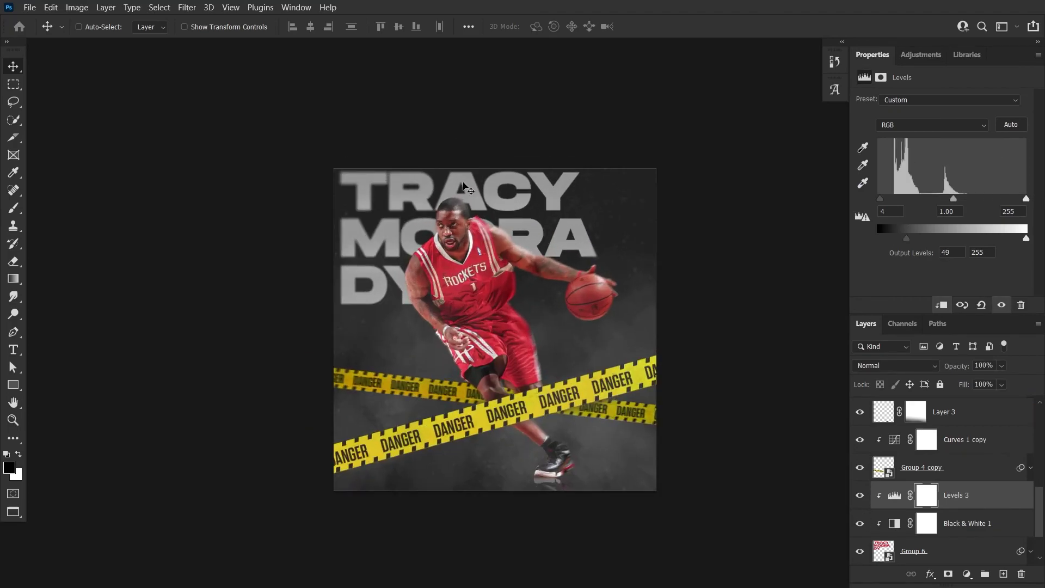